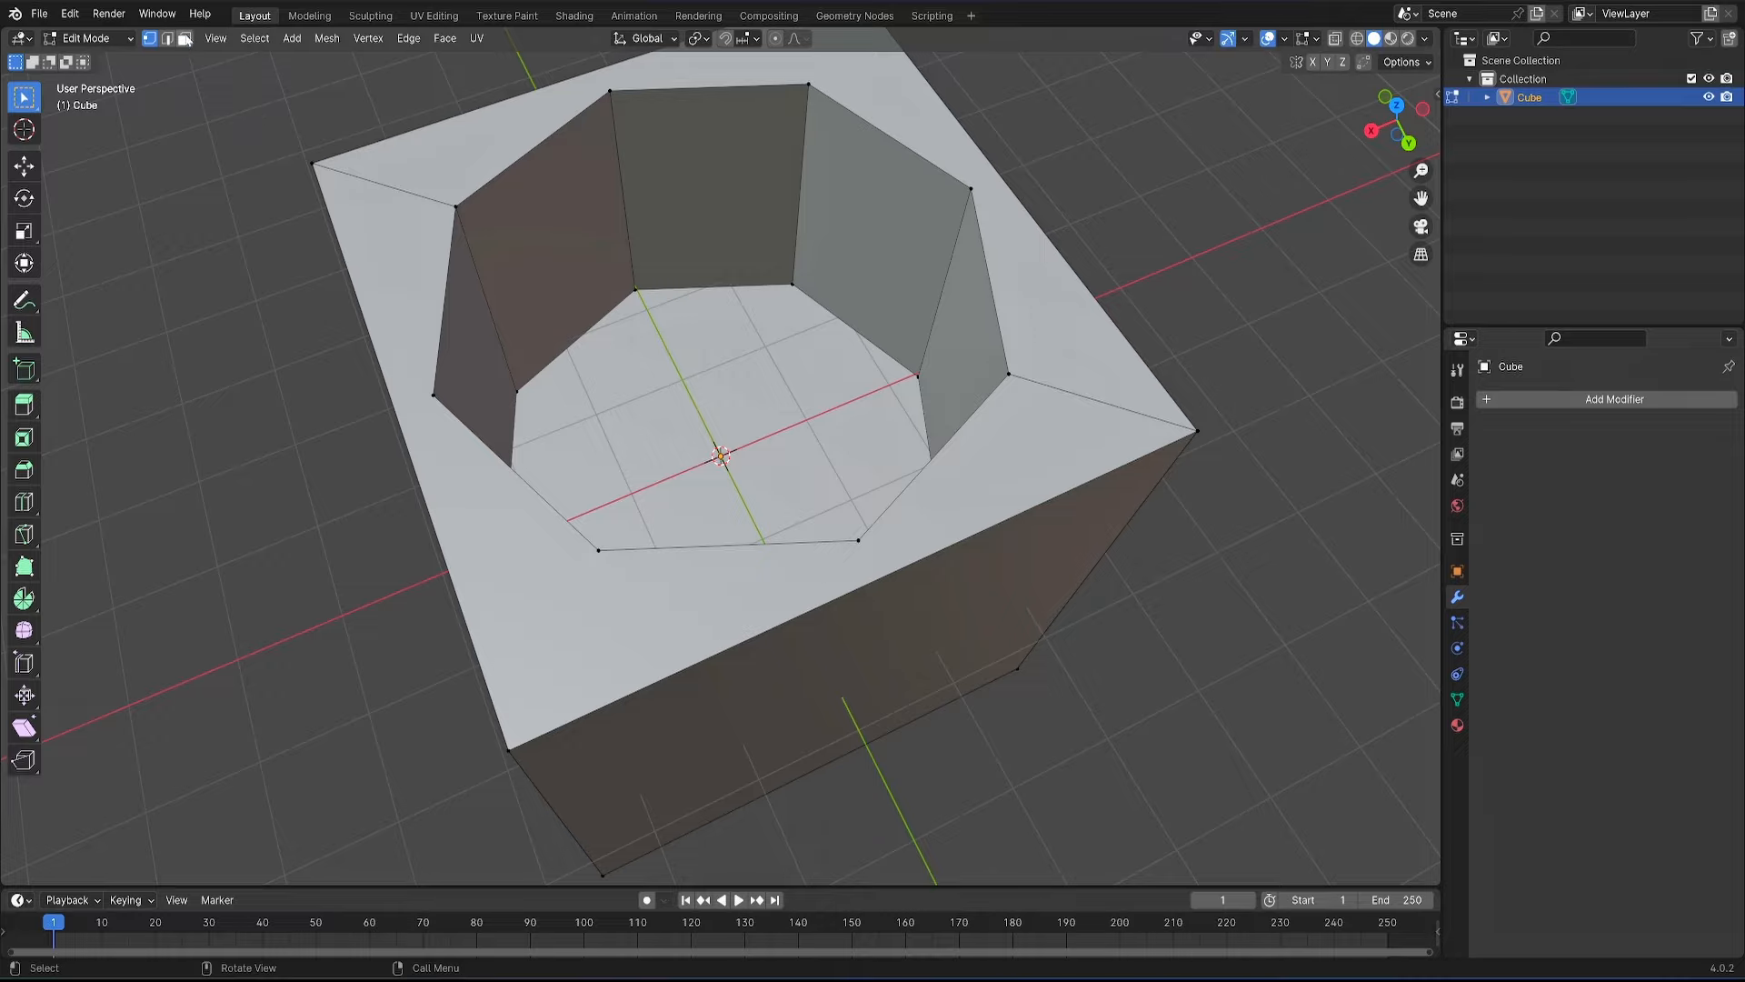
# - Select all the inner side faces of the octagonal hole in the cube
pyautogui.click(580, 277)
pyautogui.keyDown('shift'); pyautogui.click(709, 195); pyautogui.keyUp('shift')
pyautogui.keyDown('shift'); pyautogui.click(946, 314); pyautogui.keyUp('shift')
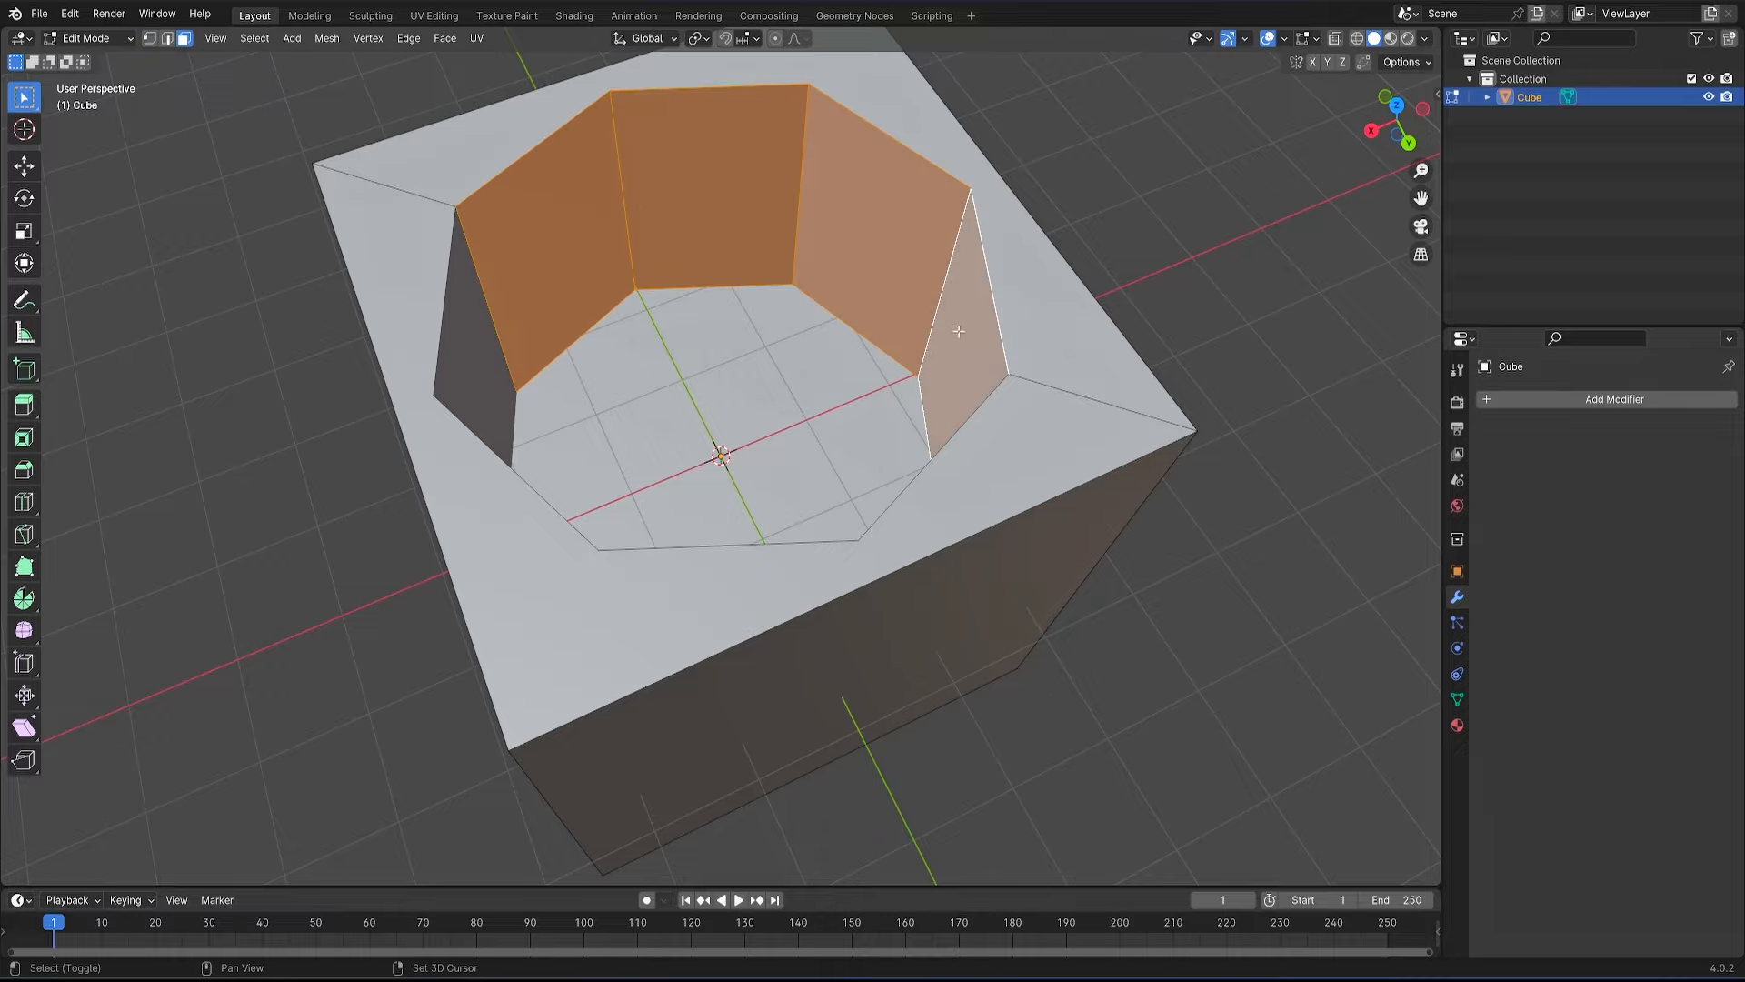
pyautogui.moveTo(946, 330); pyautogui.dragTo(717, 203, button='middle')
pyautogui.keyDown('shift'); pyautogui.click(587, 227); pyautogui.keyUp('shift')
pyautogui.keyDown('shift'); pyautogui.click(704, 153); pyautogui.keyUp('shift')
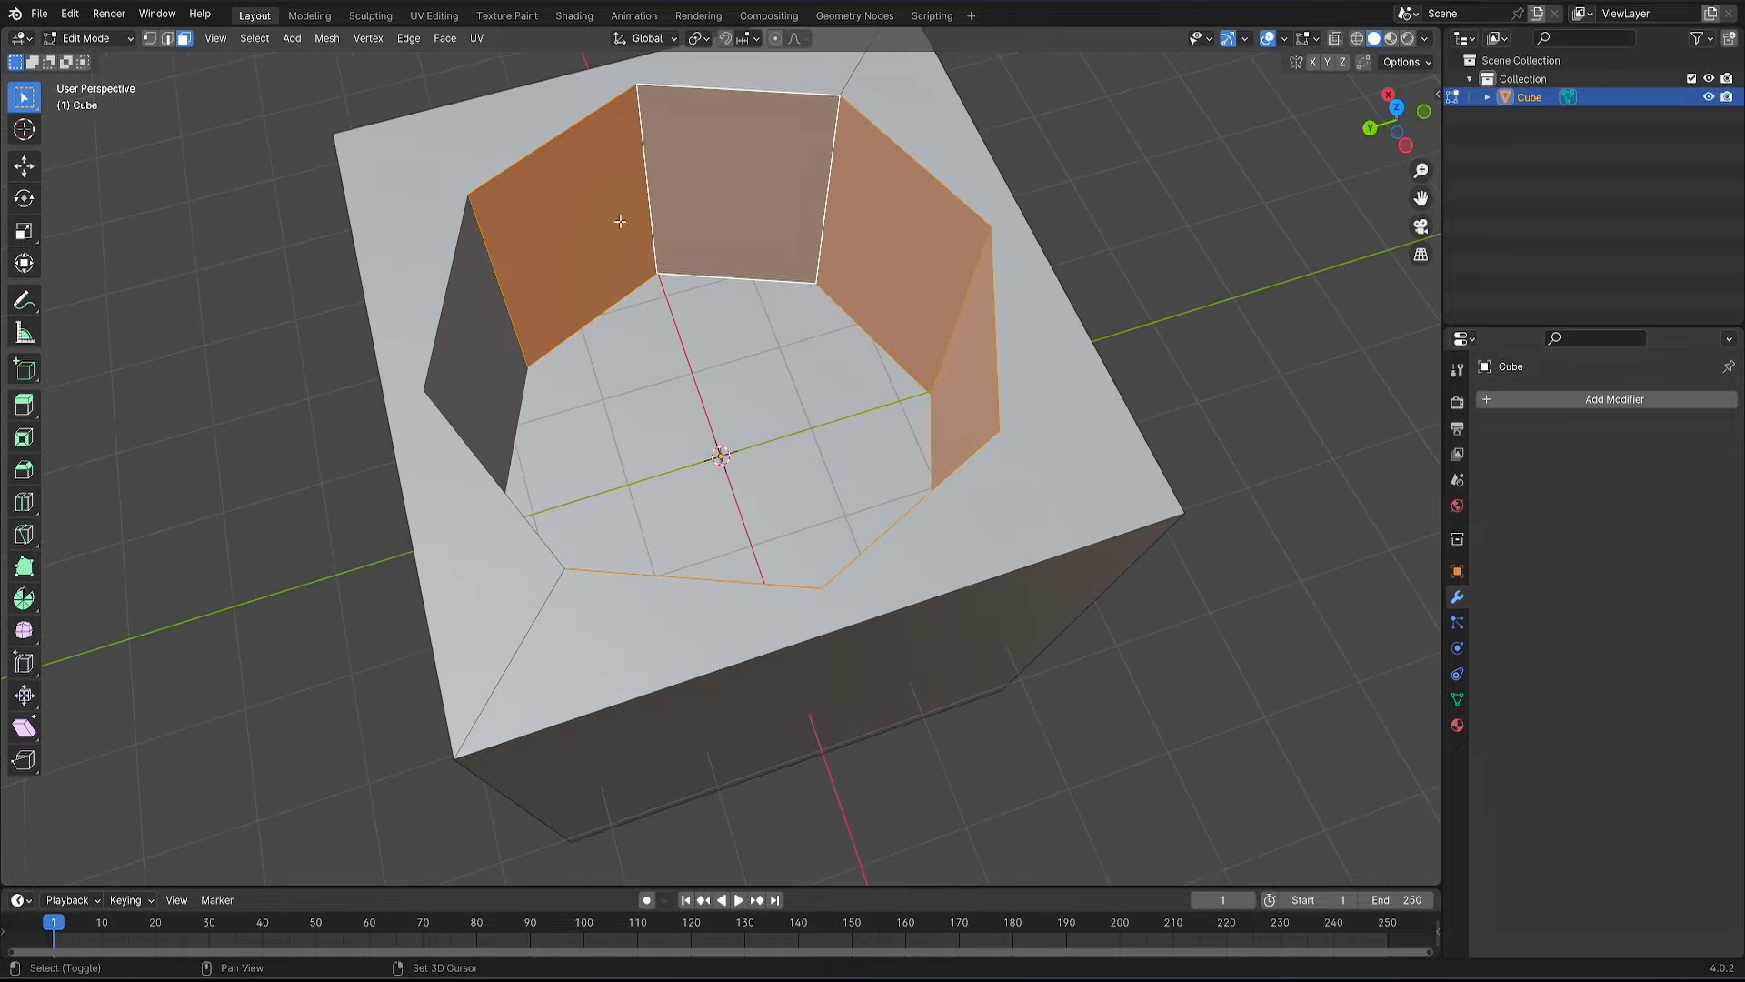
pyautogui.keyDown('shift'); pyautogui.click(483, 338); pyautogui.keyUp('shift')
pyautogui.moveTo(483, 338); pyautogui.dragTo(541, 274, button='middle')
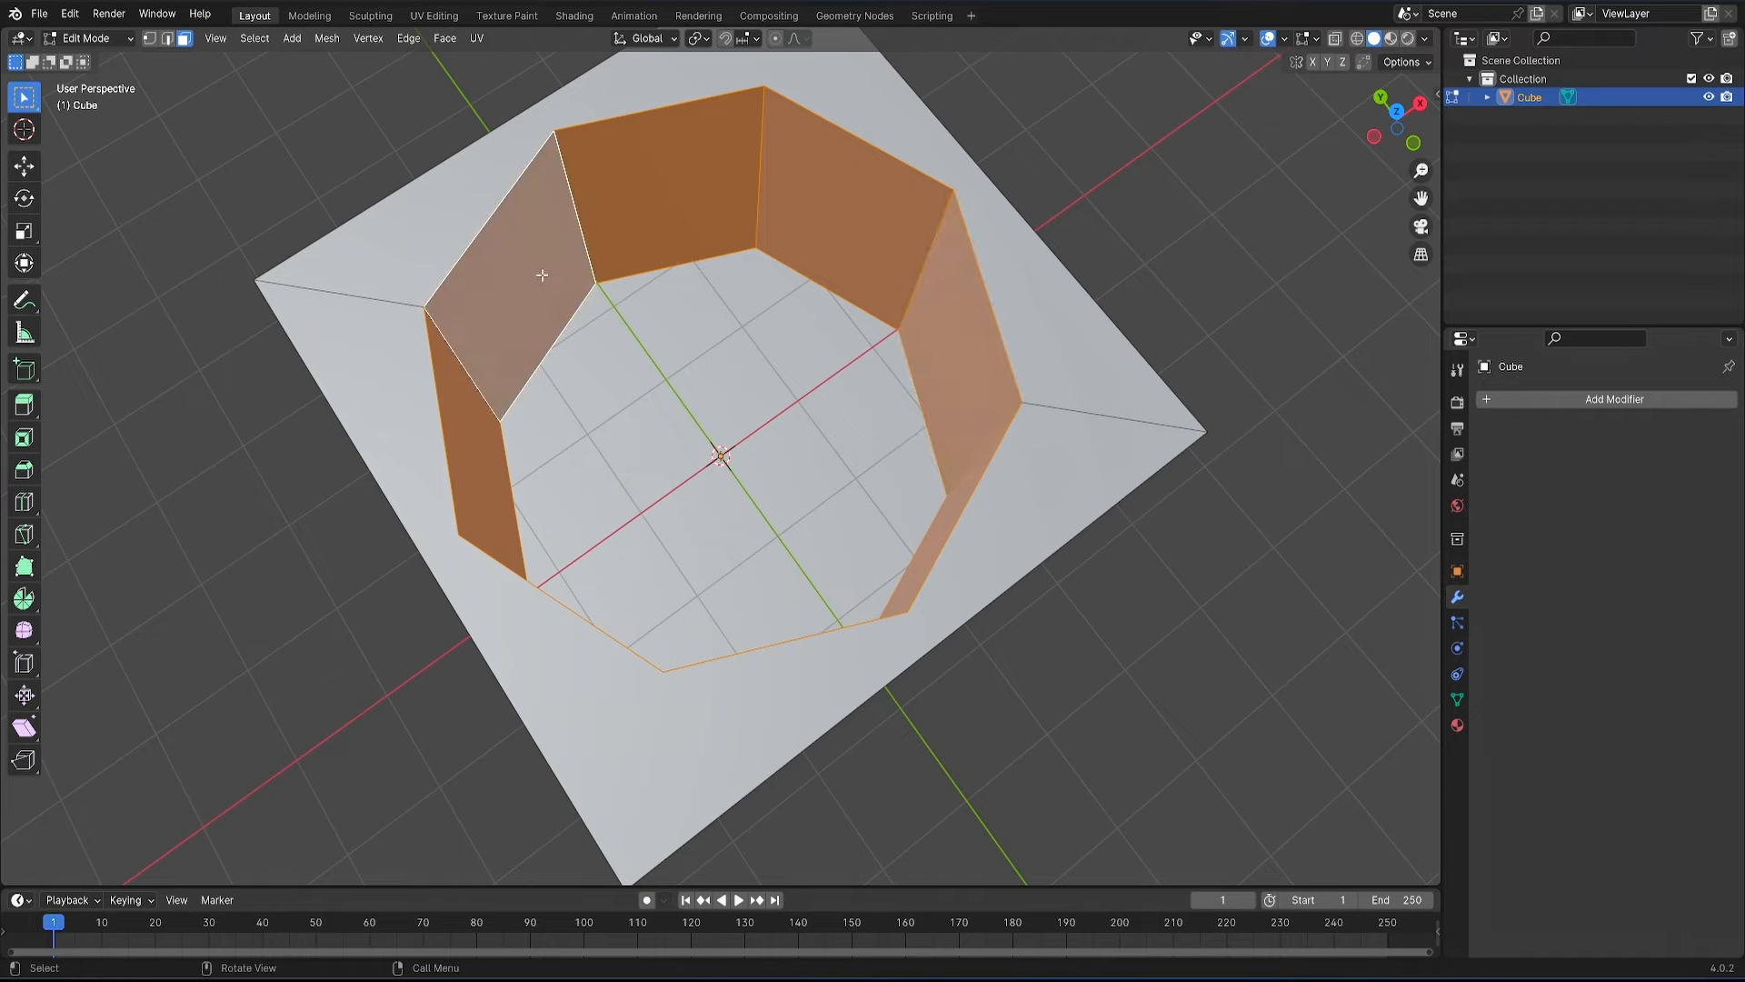
# - Try deleting the hole's selected side faces with the Faces option, and undo that deletion
pyautogui.press('x')
pyautogui.click(483, 307)
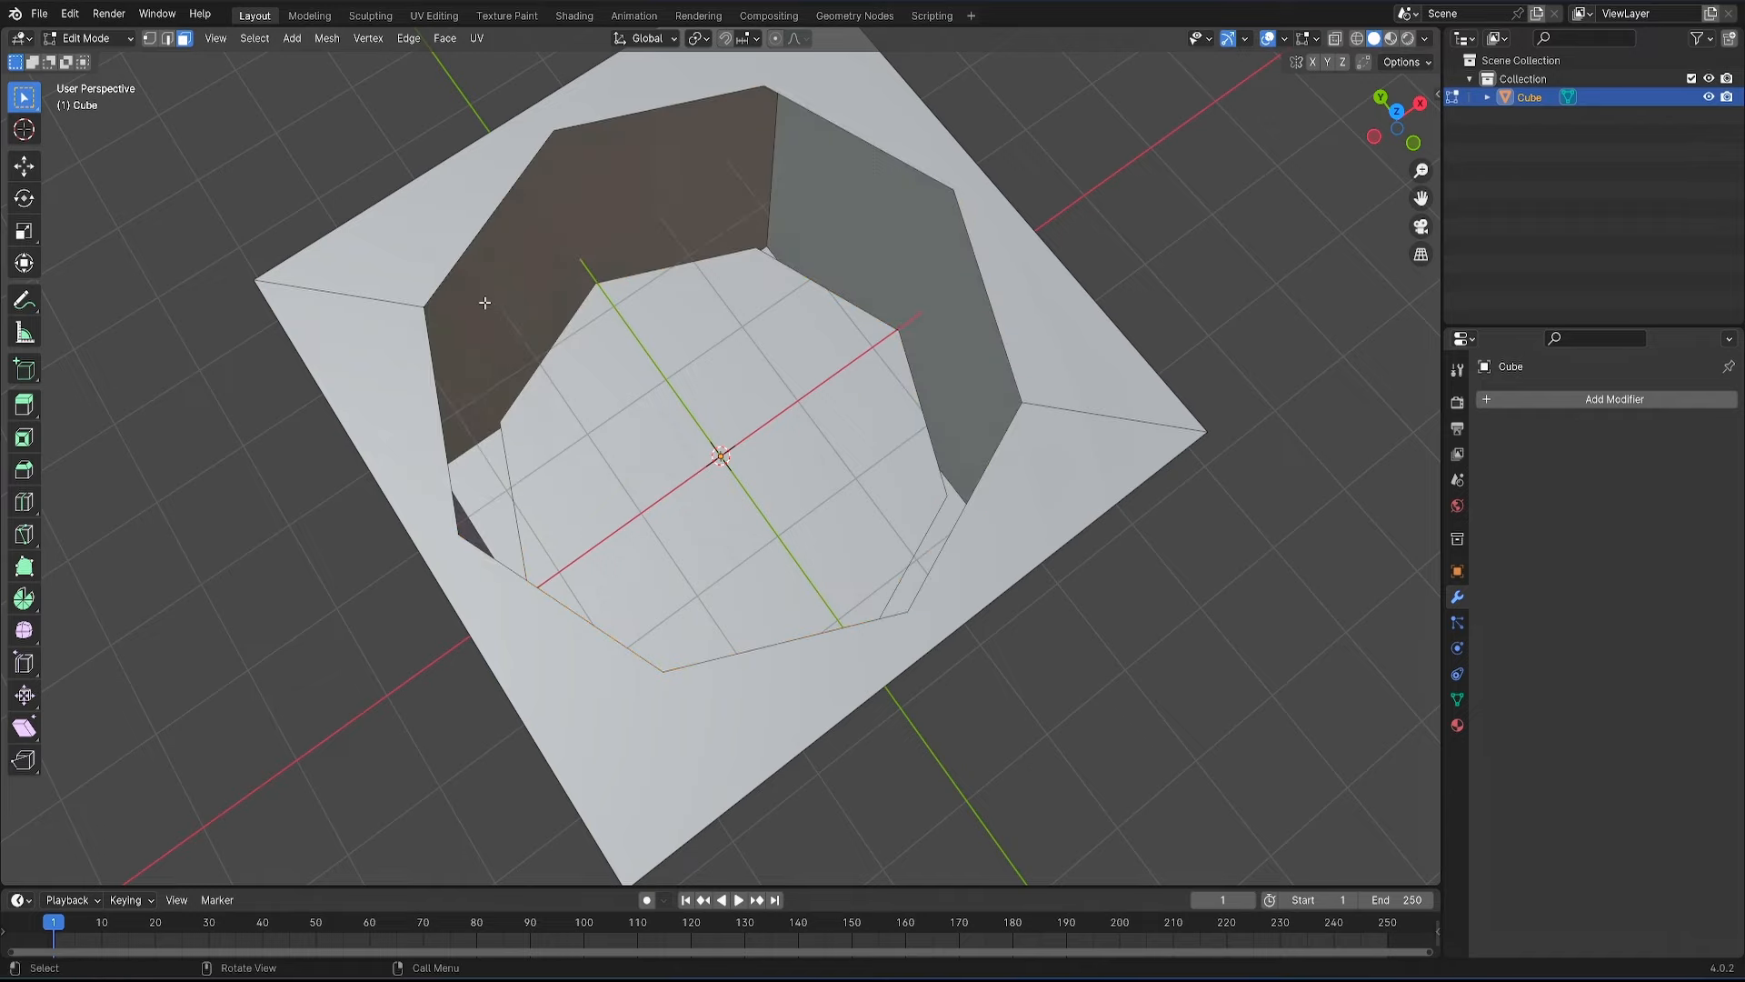
pyautogui.click(731, 409)
pyautogui.moveTo(730, 409); pyautogui.dragTo(832, 366, button='middle')
pyautogui.hotkey('ctrl', 'z')
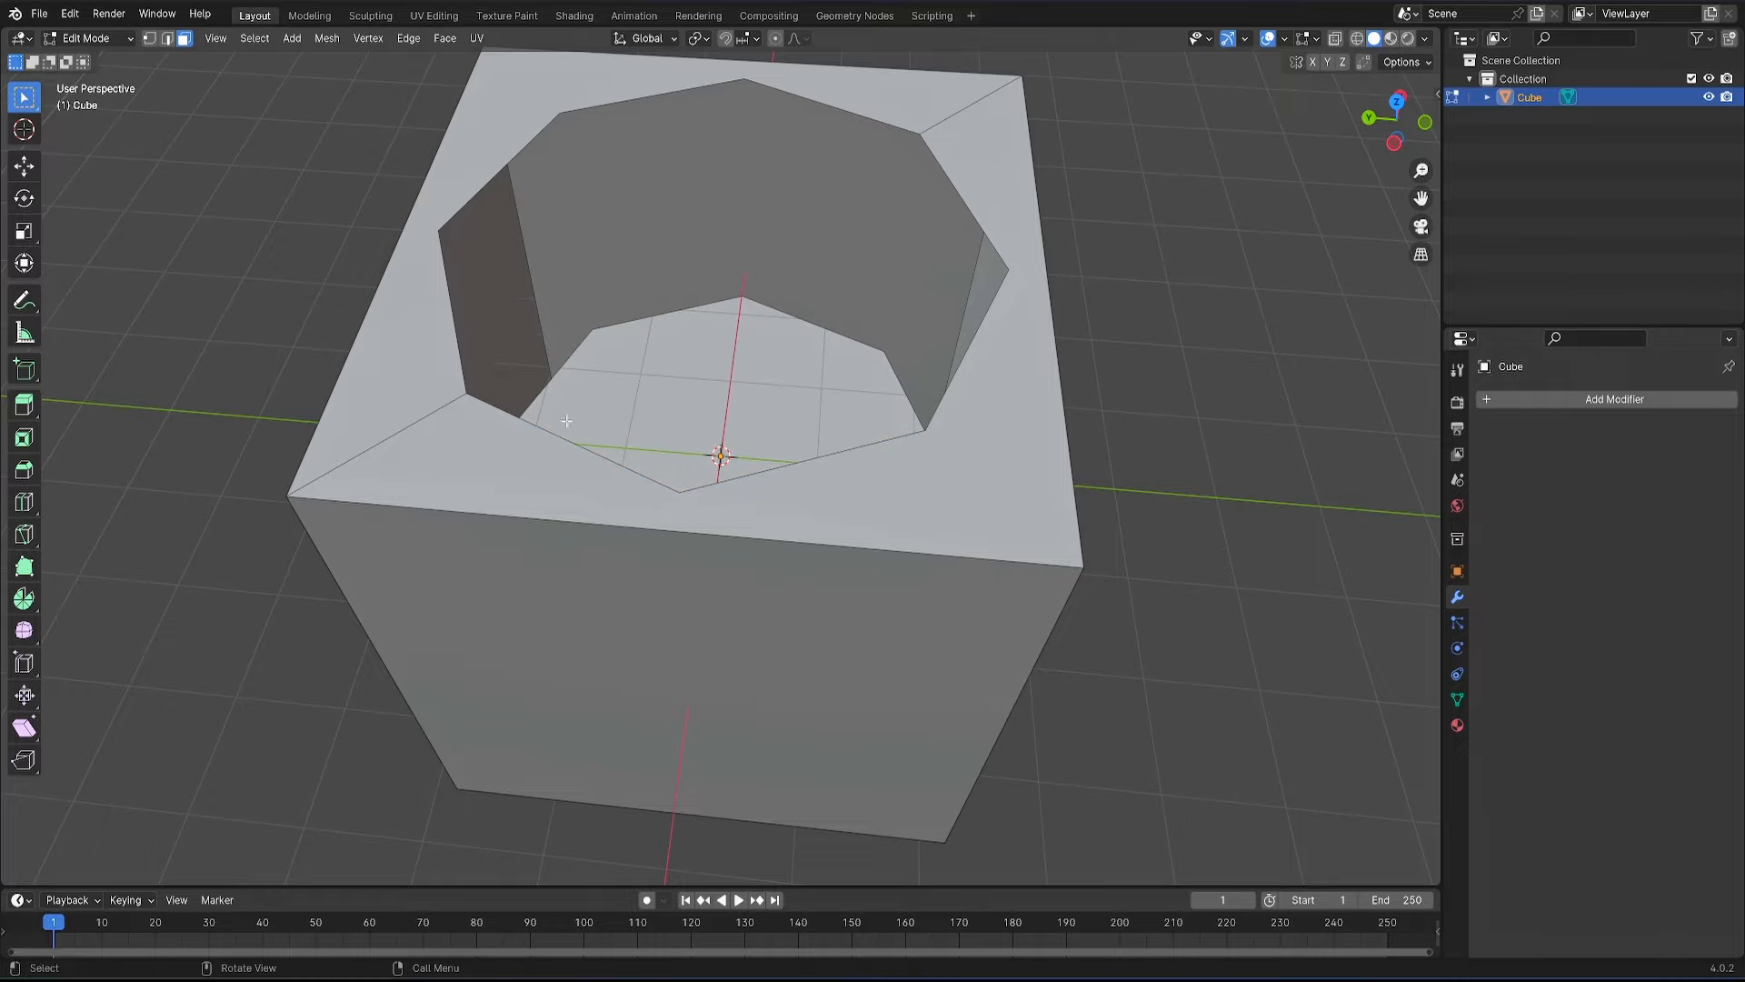
pyautogui.hotkey('ctrl', 'z')
# - Delete the hole's selected side faces with the Only Faces option, keeping their edges
pyautogui.moveTo(566, 421)
pyautogui.mouseDown(button='middle')
pyautogui.moveTo(635, 370)
pyautogui.moveTo(665, 281)
pyautogui.moveTo(590, 408)
pyautogui.mouseUp(button='middle')
pyautogui.press('x')
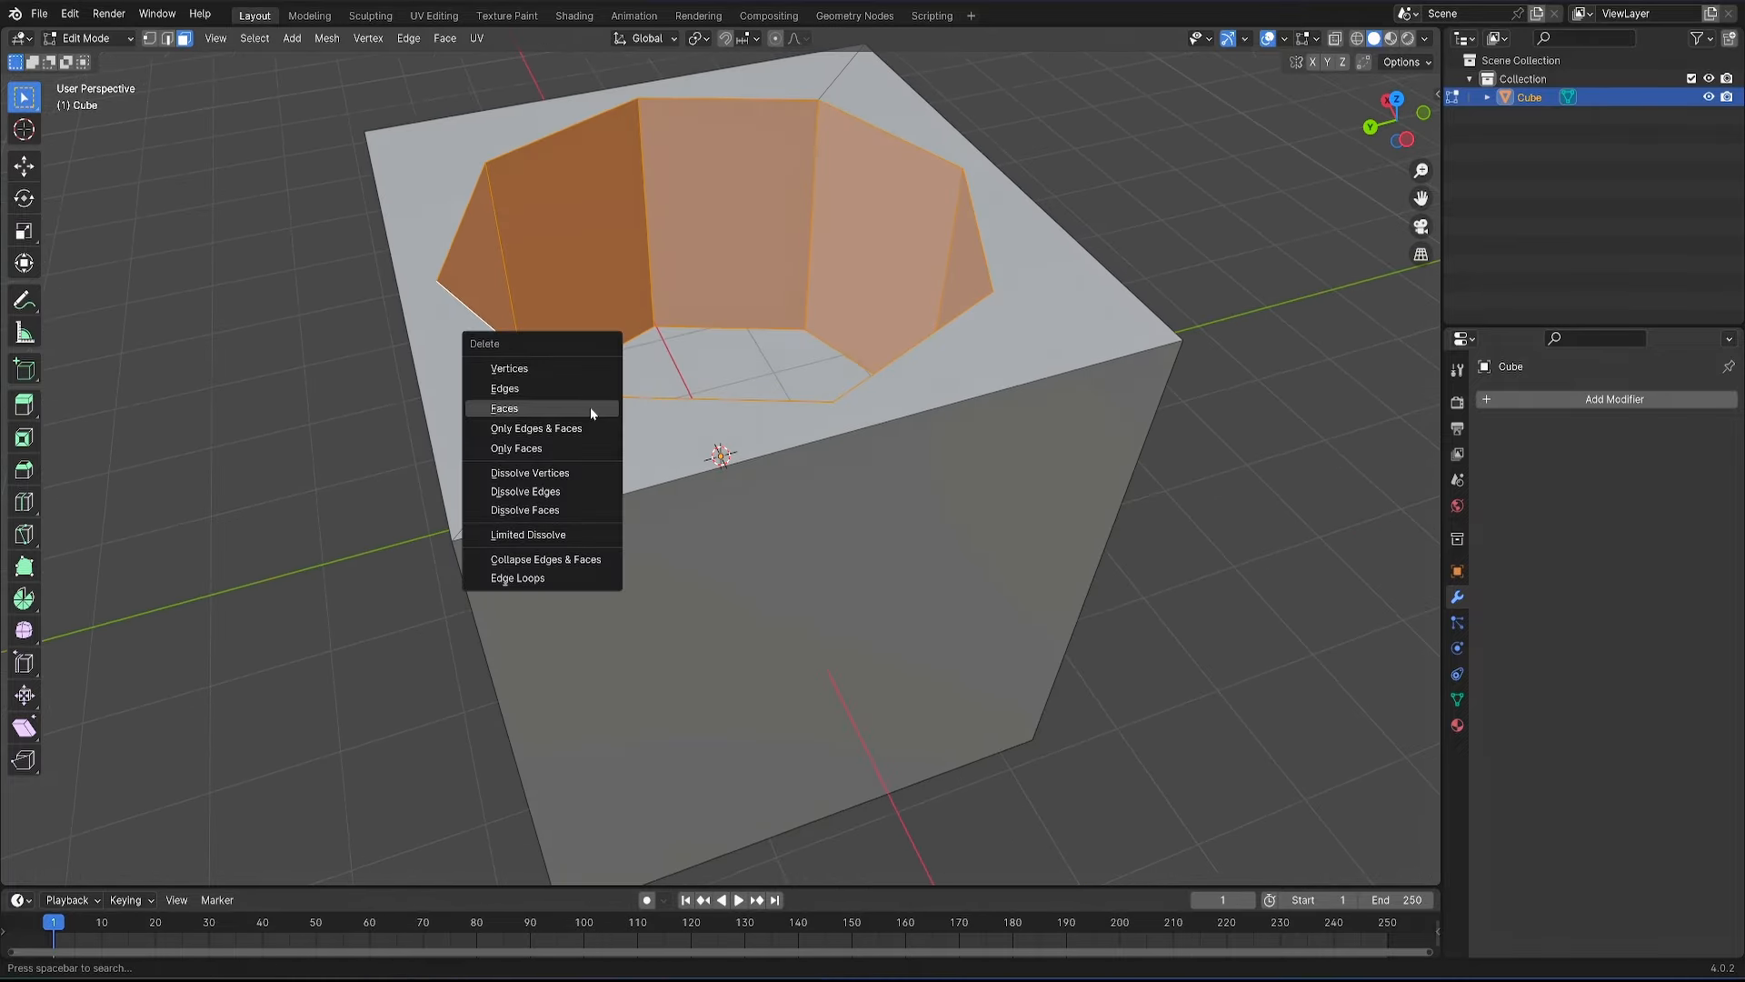
pyautogui.click(564, 451)
# - Select the complete edge loop around the top opening of the octagonal hole in edge select mode
pyautogui.scroll(-3, 600, 459)
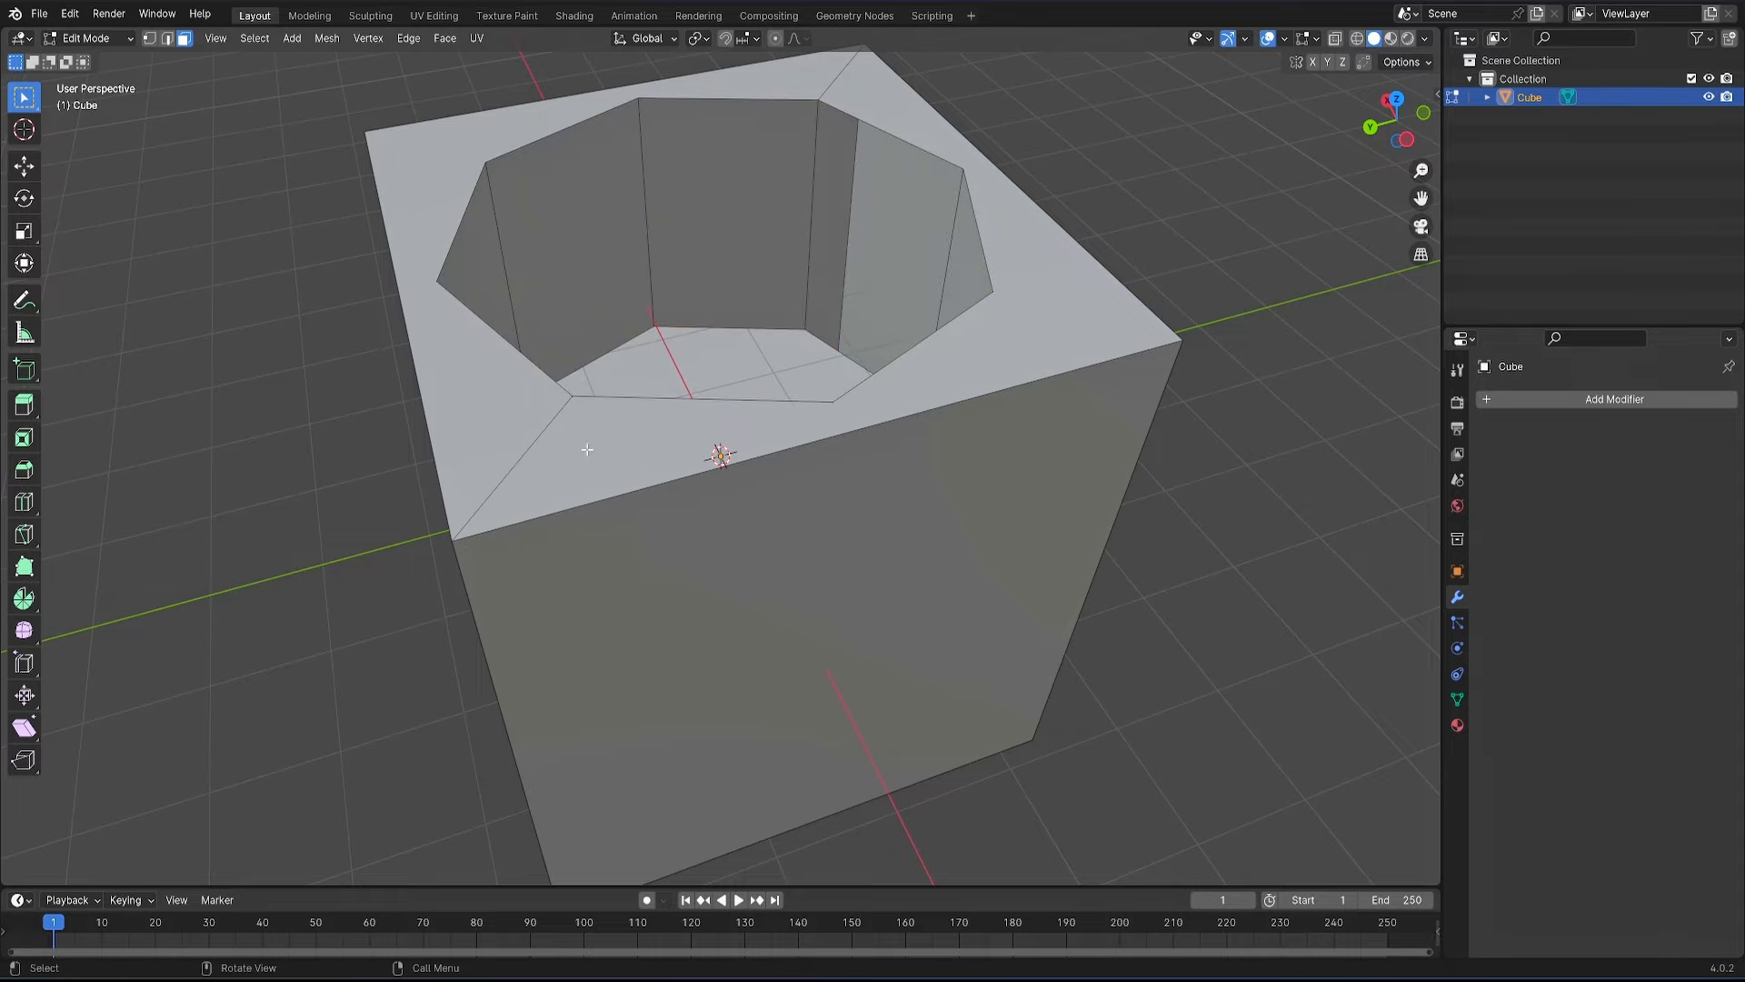
pyautogui.moveTo(637, 471); pyautogui.dragTo(500, 517, button='middle')
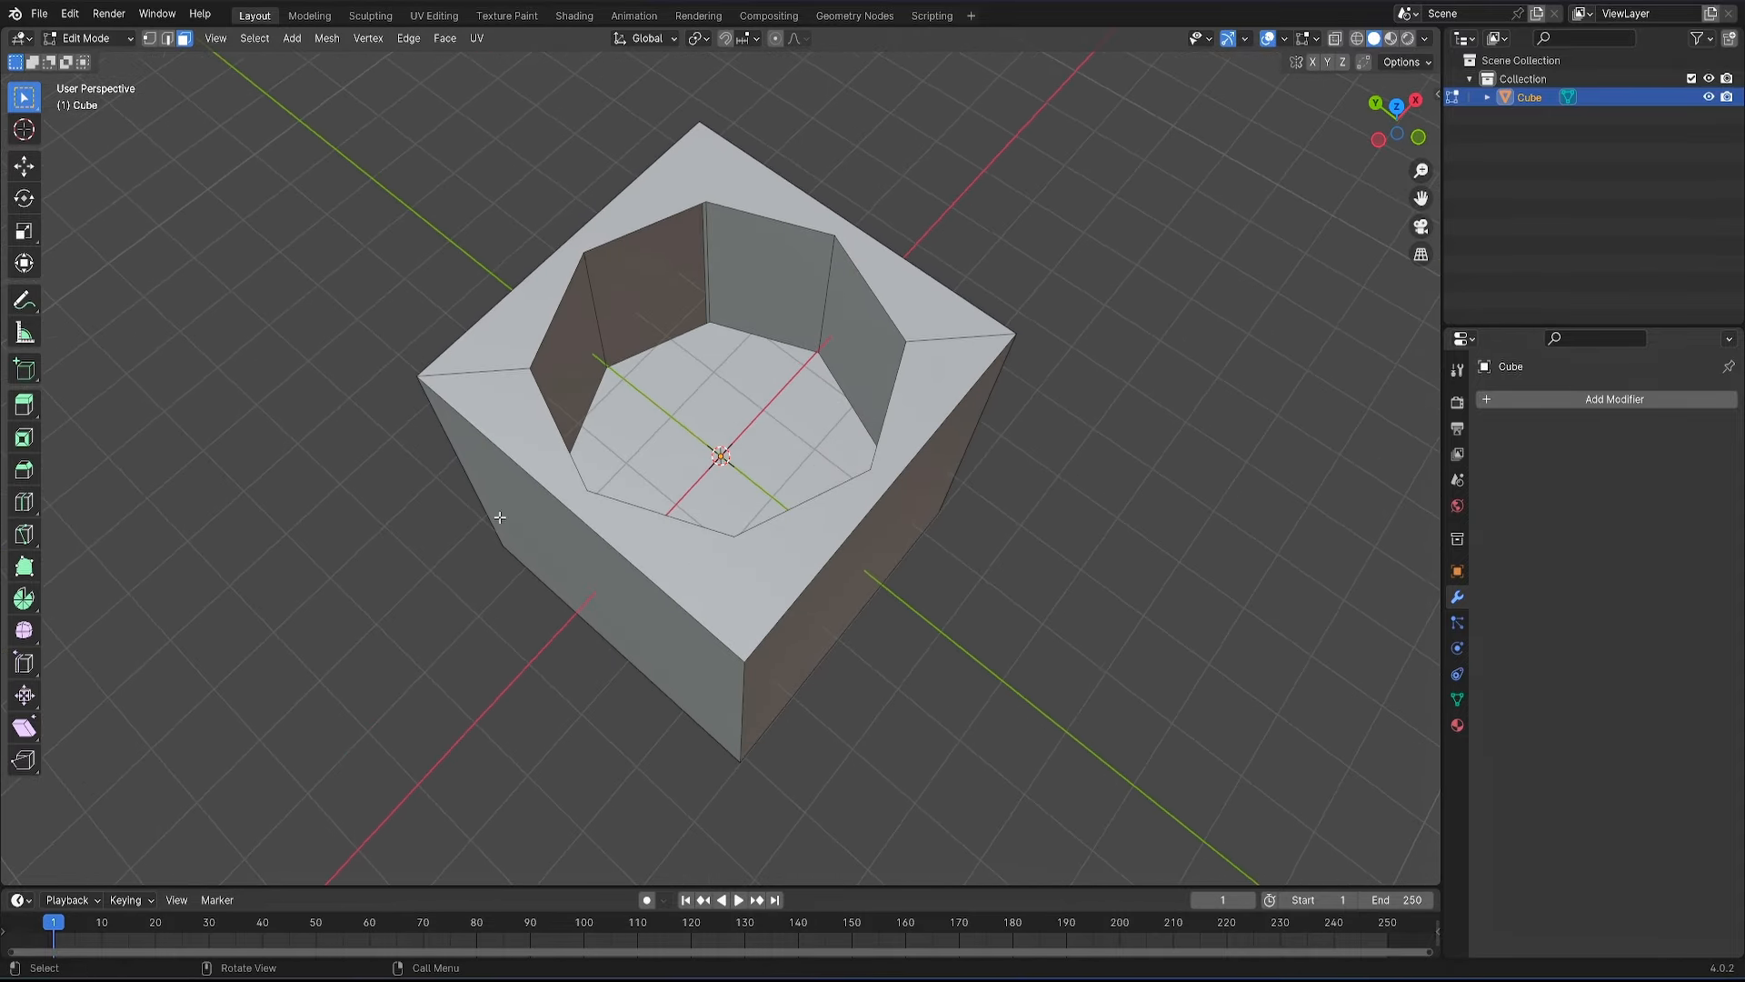
pyautogui.click(166, 42)
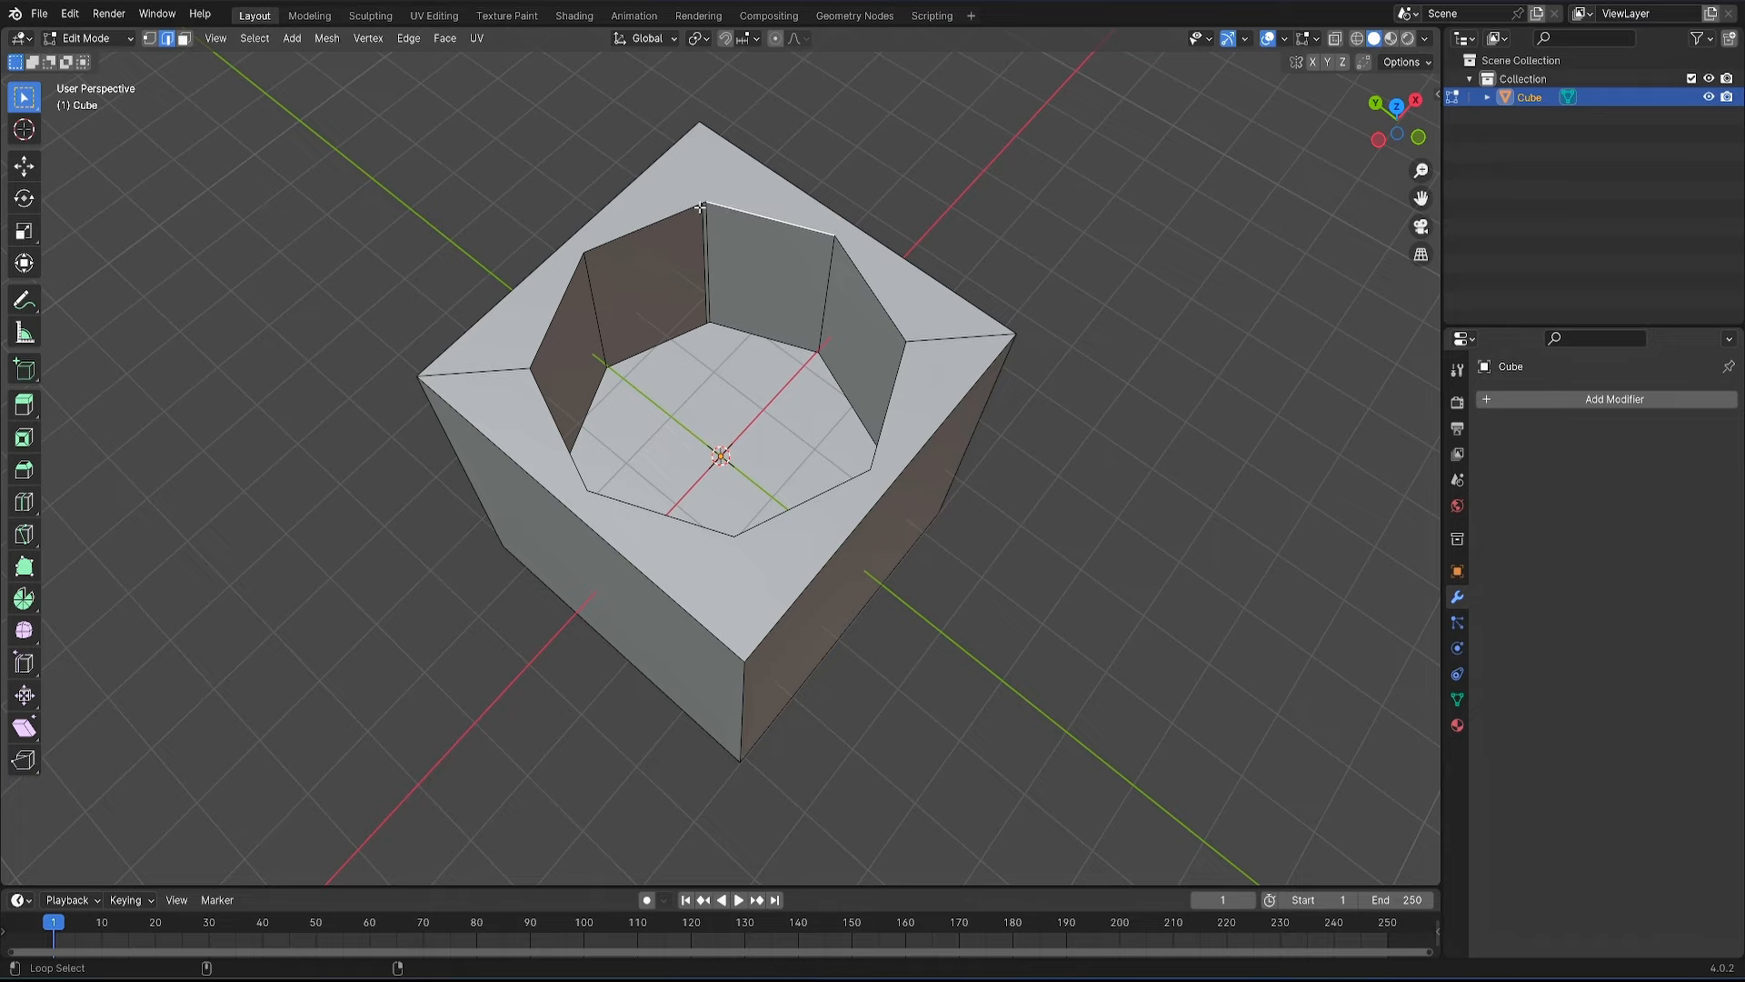
pyautogui.keyDown('alt'); pyautogui.click(750, 210); pyautogui.keyUp('alt')
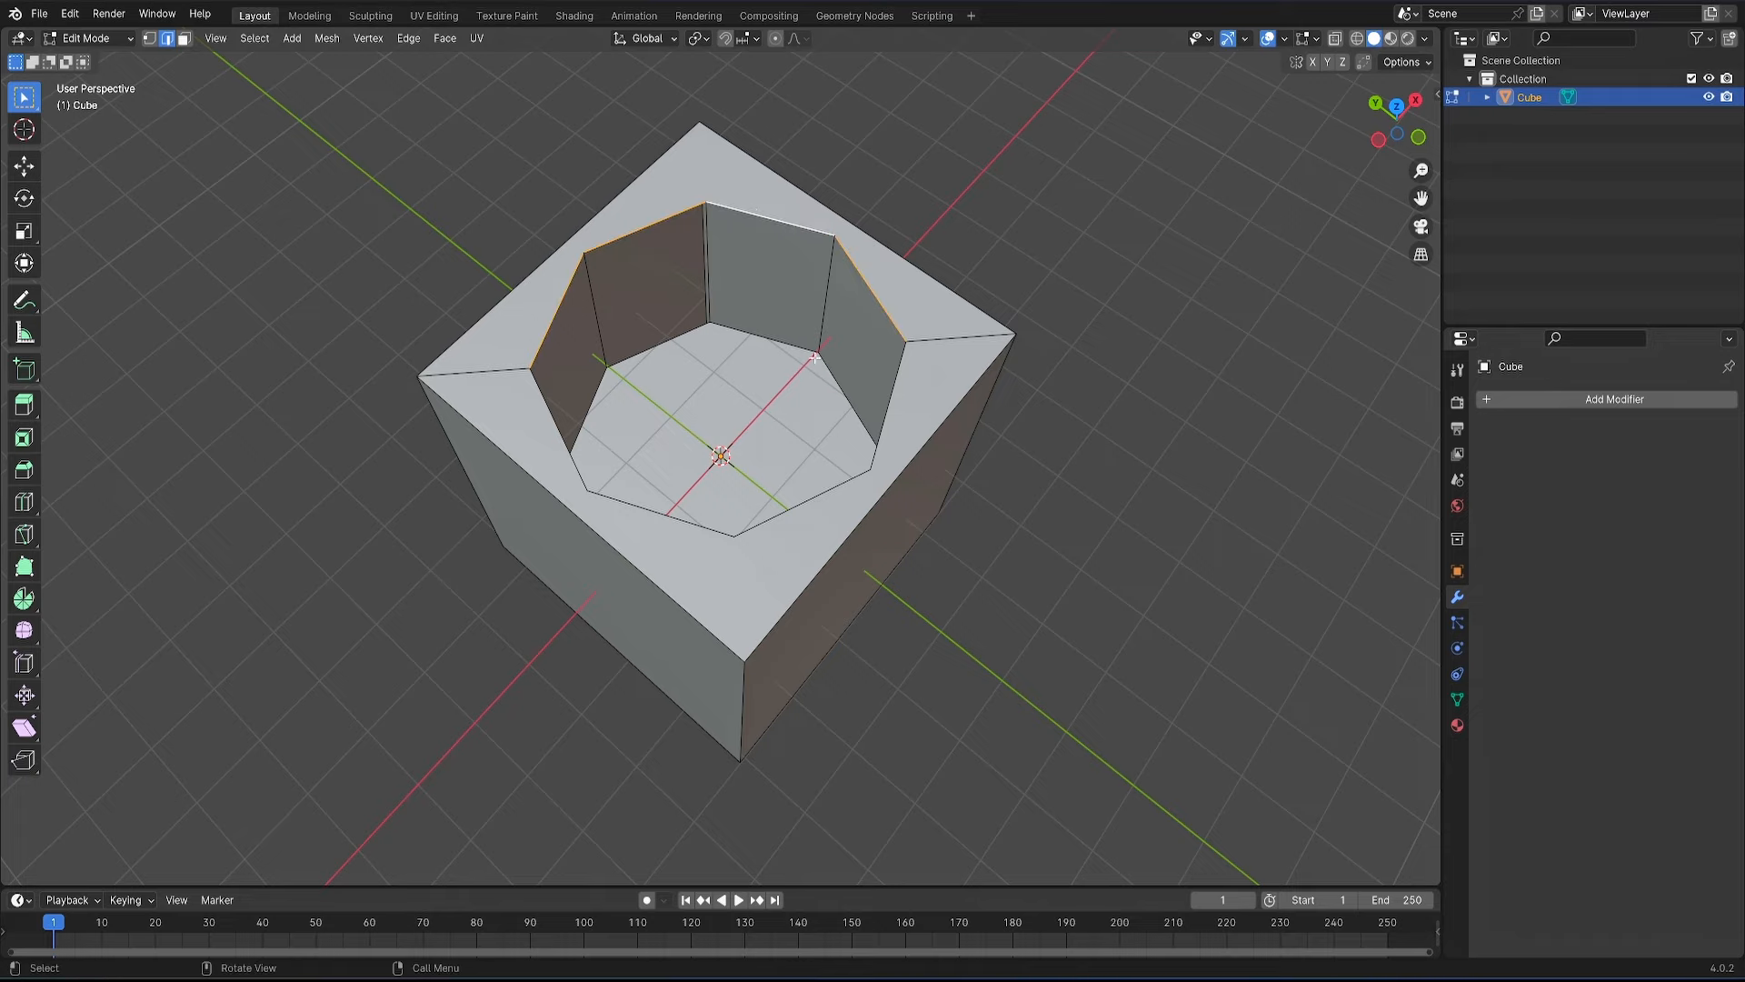
pyautogui.keyDown('alt'); pyautogui.keyDown('shift'); pyautogui.click(627, 411); pyautogui.keyUp('shift'); pyautogui.keyUp('alt')
pyautogui.scroll(2, 668, 378)
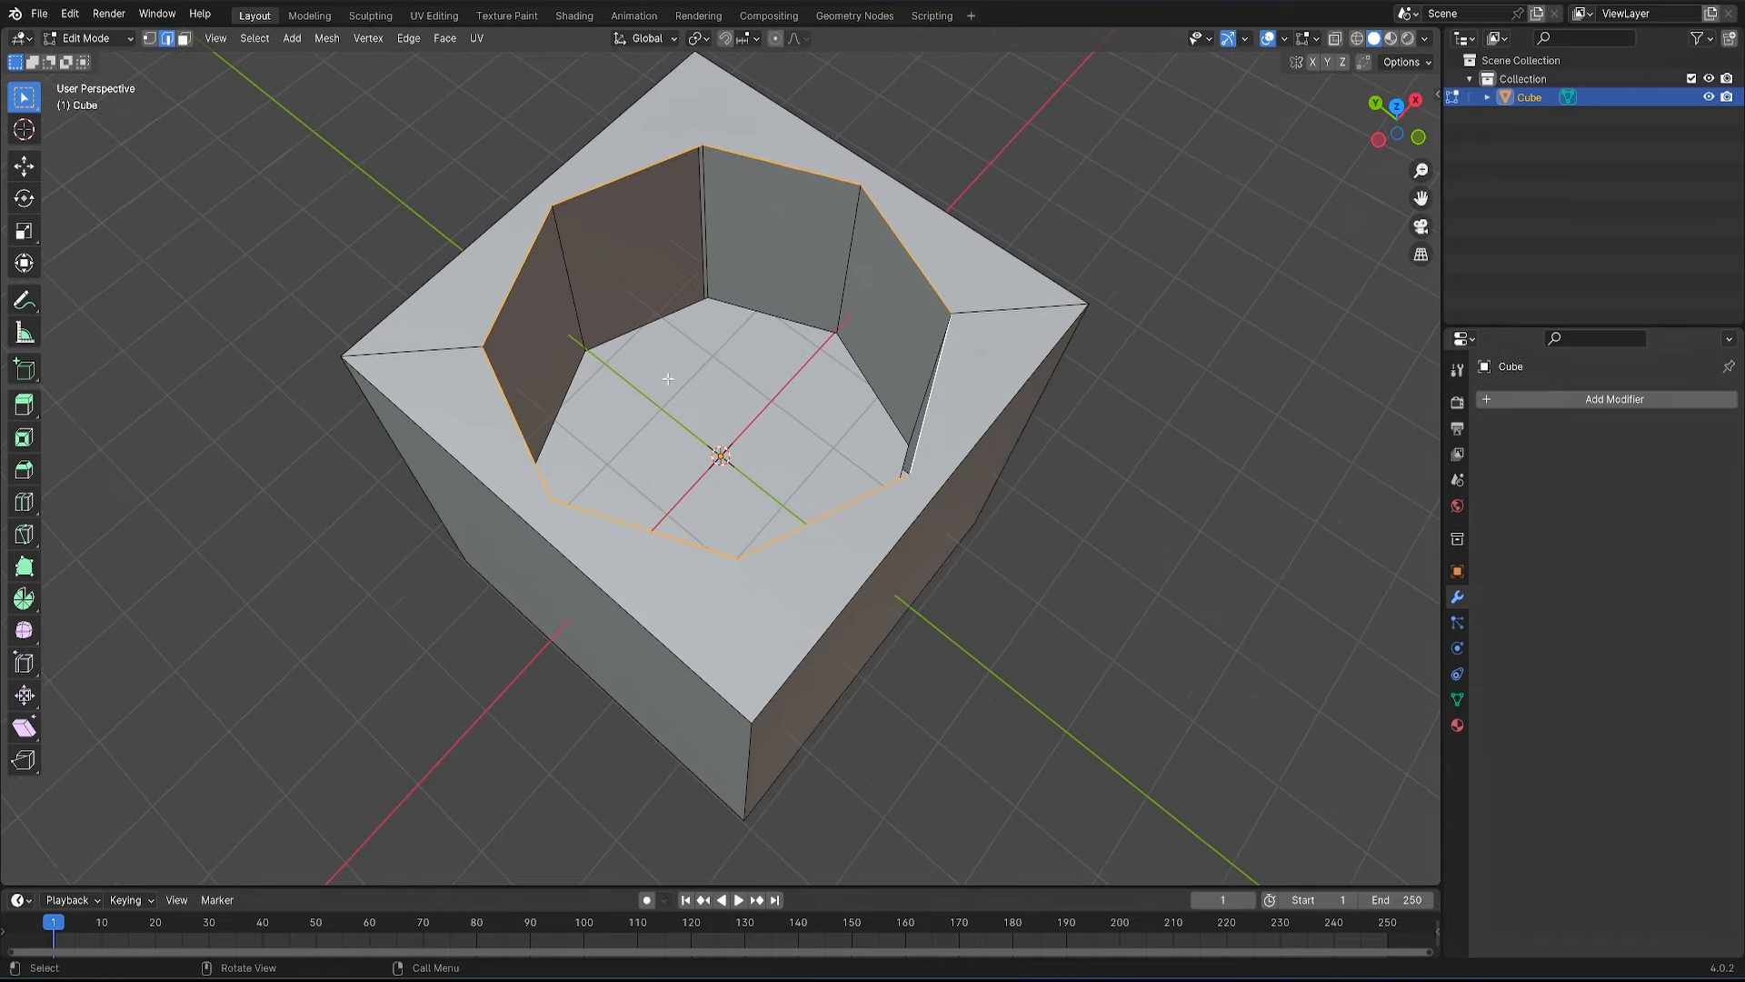
# - Extrude the top loop's edges in place and scale them slightly inward to form a narrow rim around the opening
pyautogui.rightClick(704, 253)
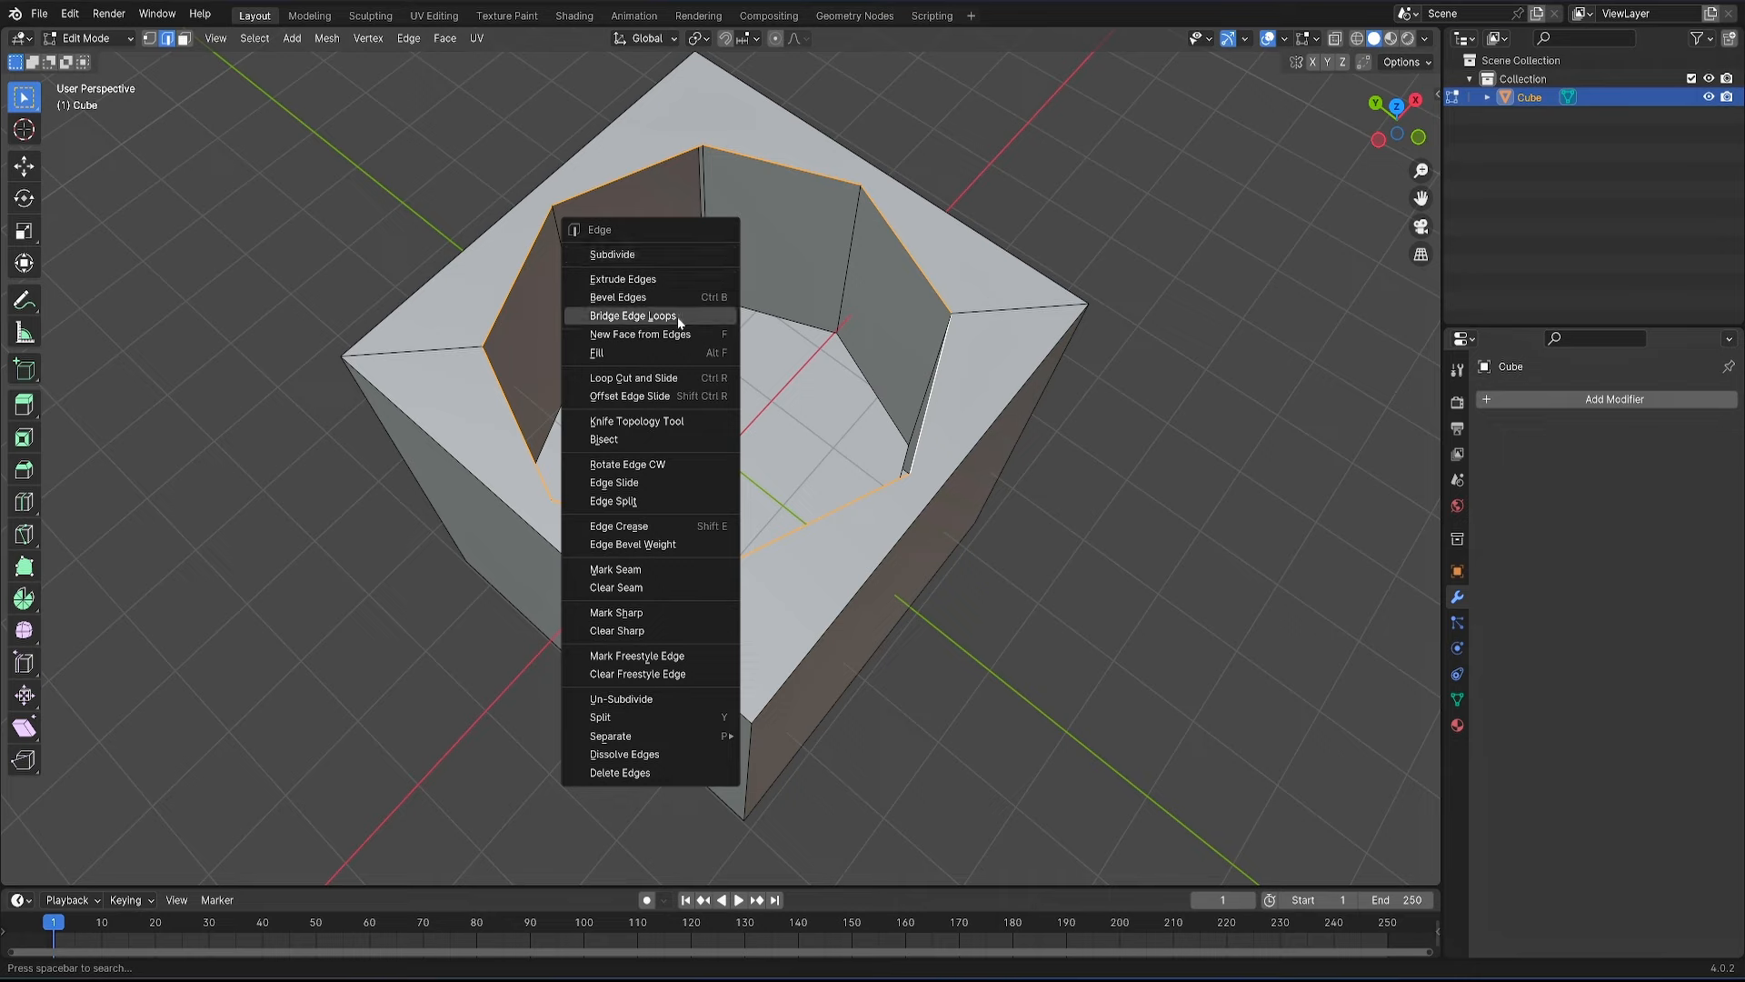
pyautogui.click(623, 279)
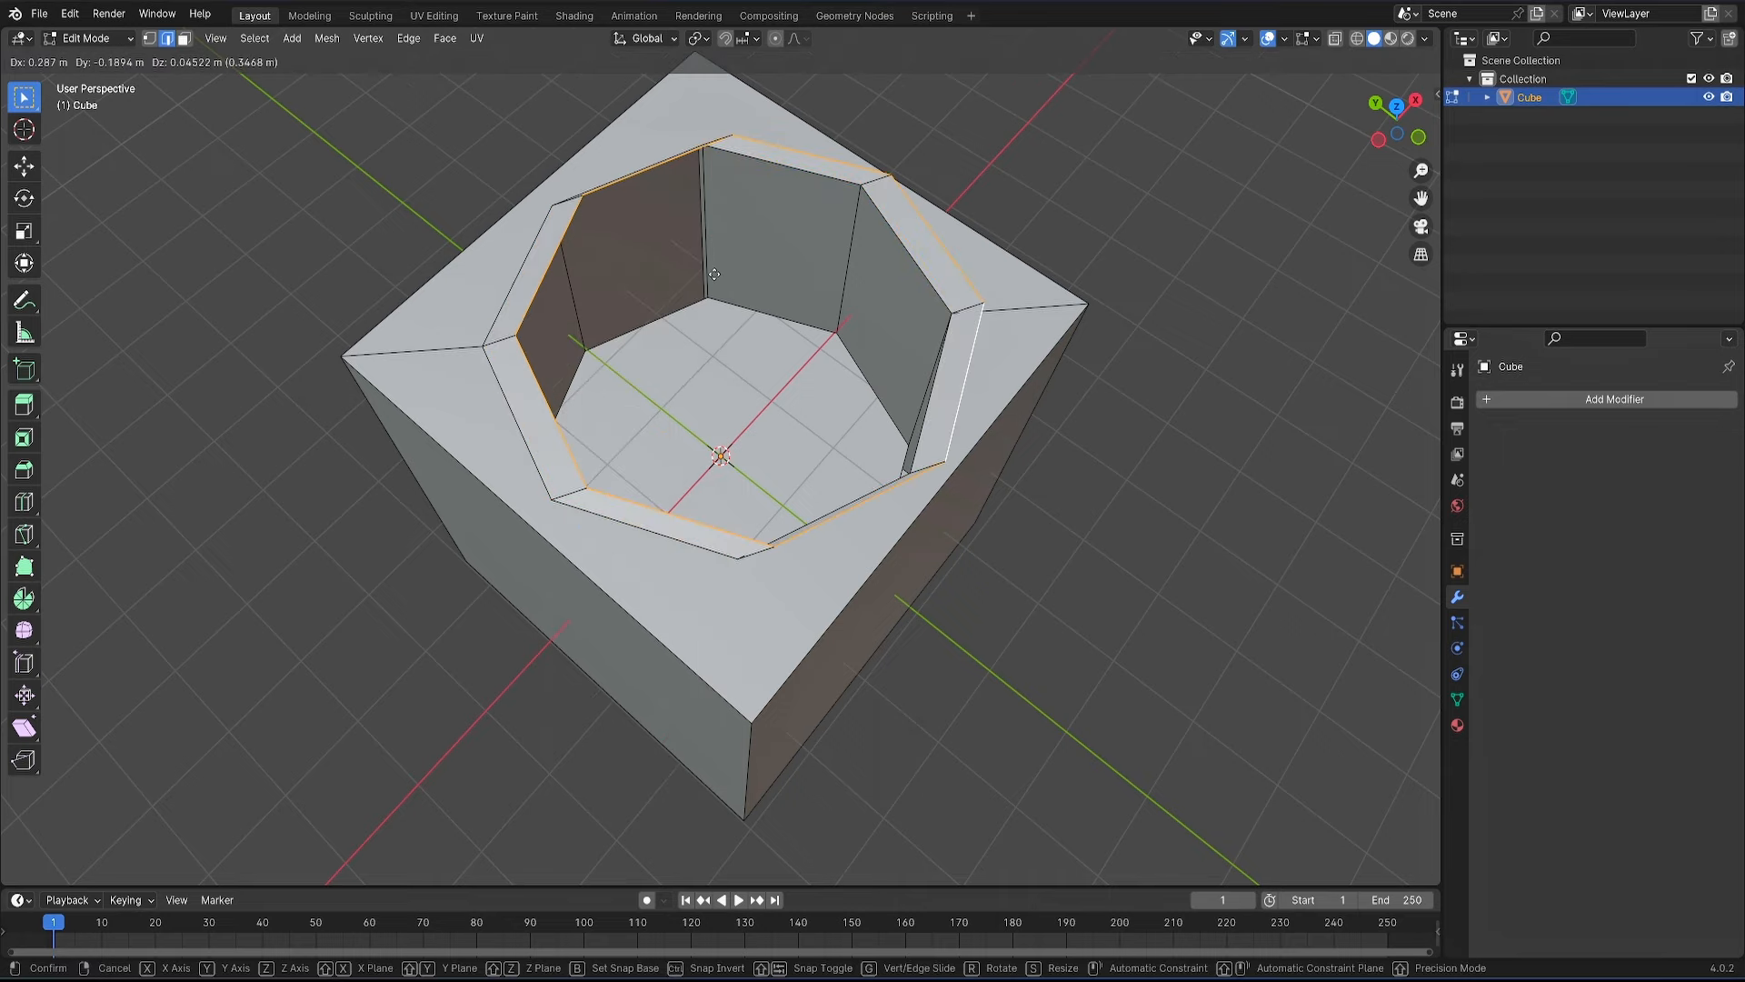
pyautogui.rightClick(710, 276)
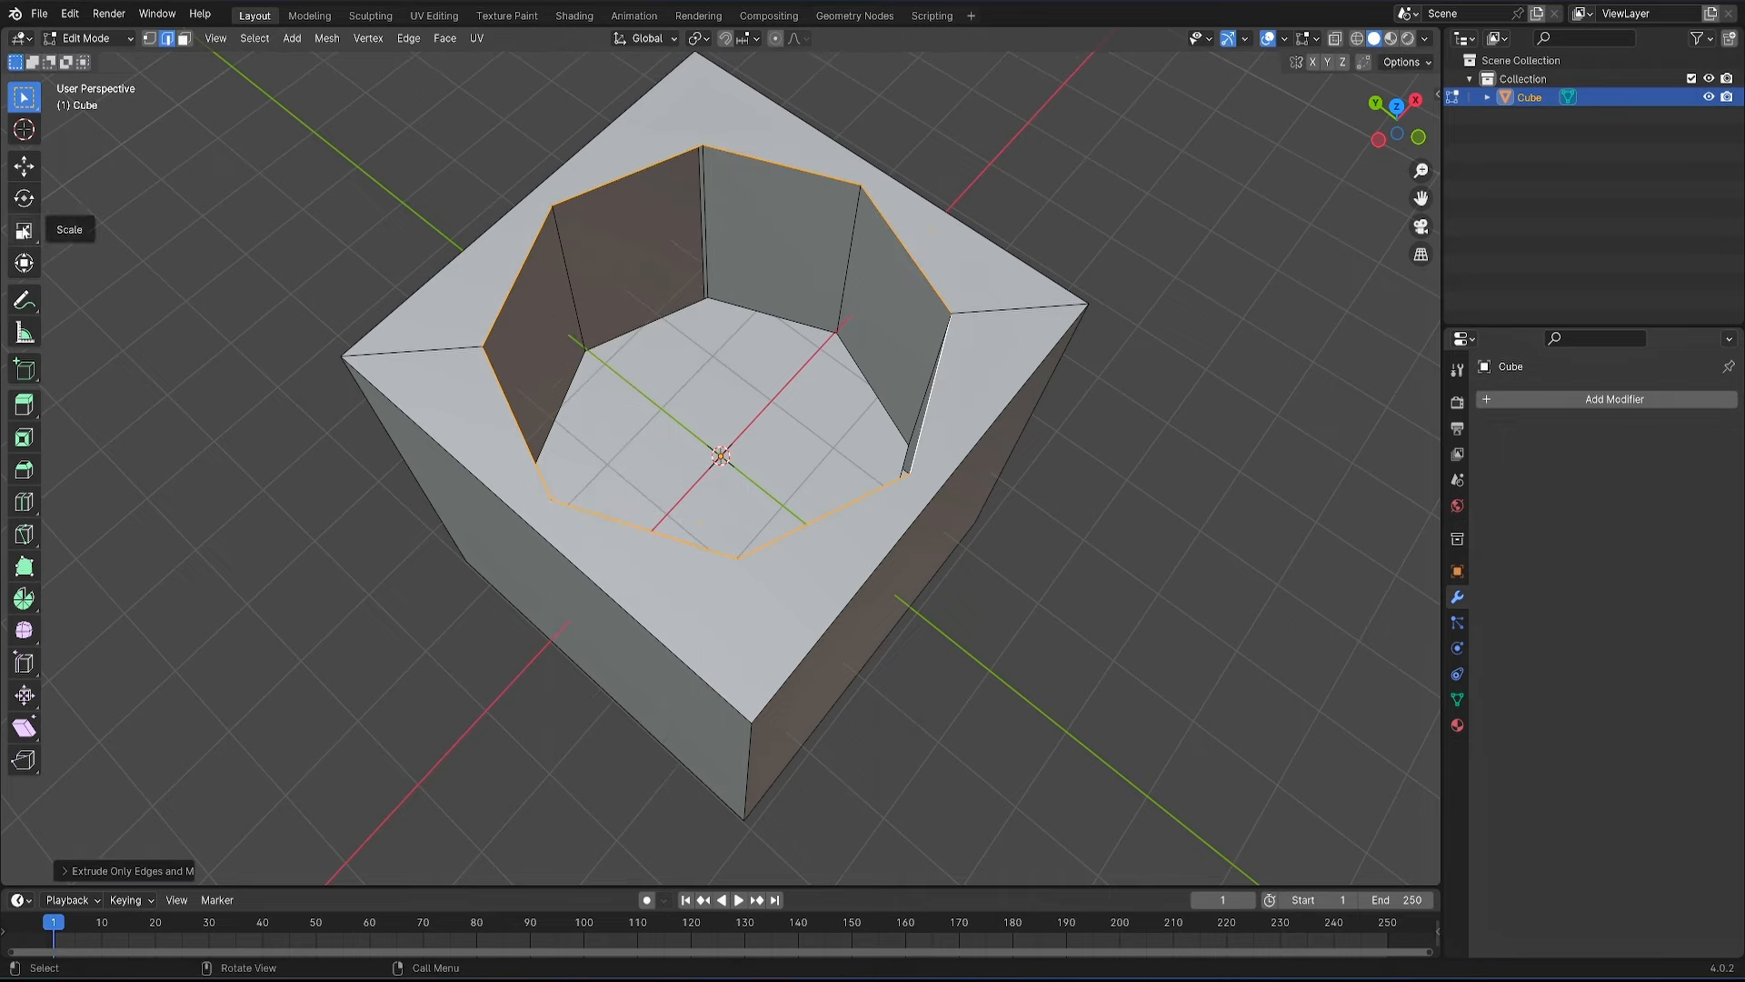
pyautogui.click(22, 234)
pyautogui.moveTo(740, 318); pyautogui.dragTo(643, 314, button='middle')
pyautogui.moveTo(761, 305); pyautogui.dragTo(754, 305)
pyautogui.scroll(2, 691, 332)
pyautogui.click(616, 386)
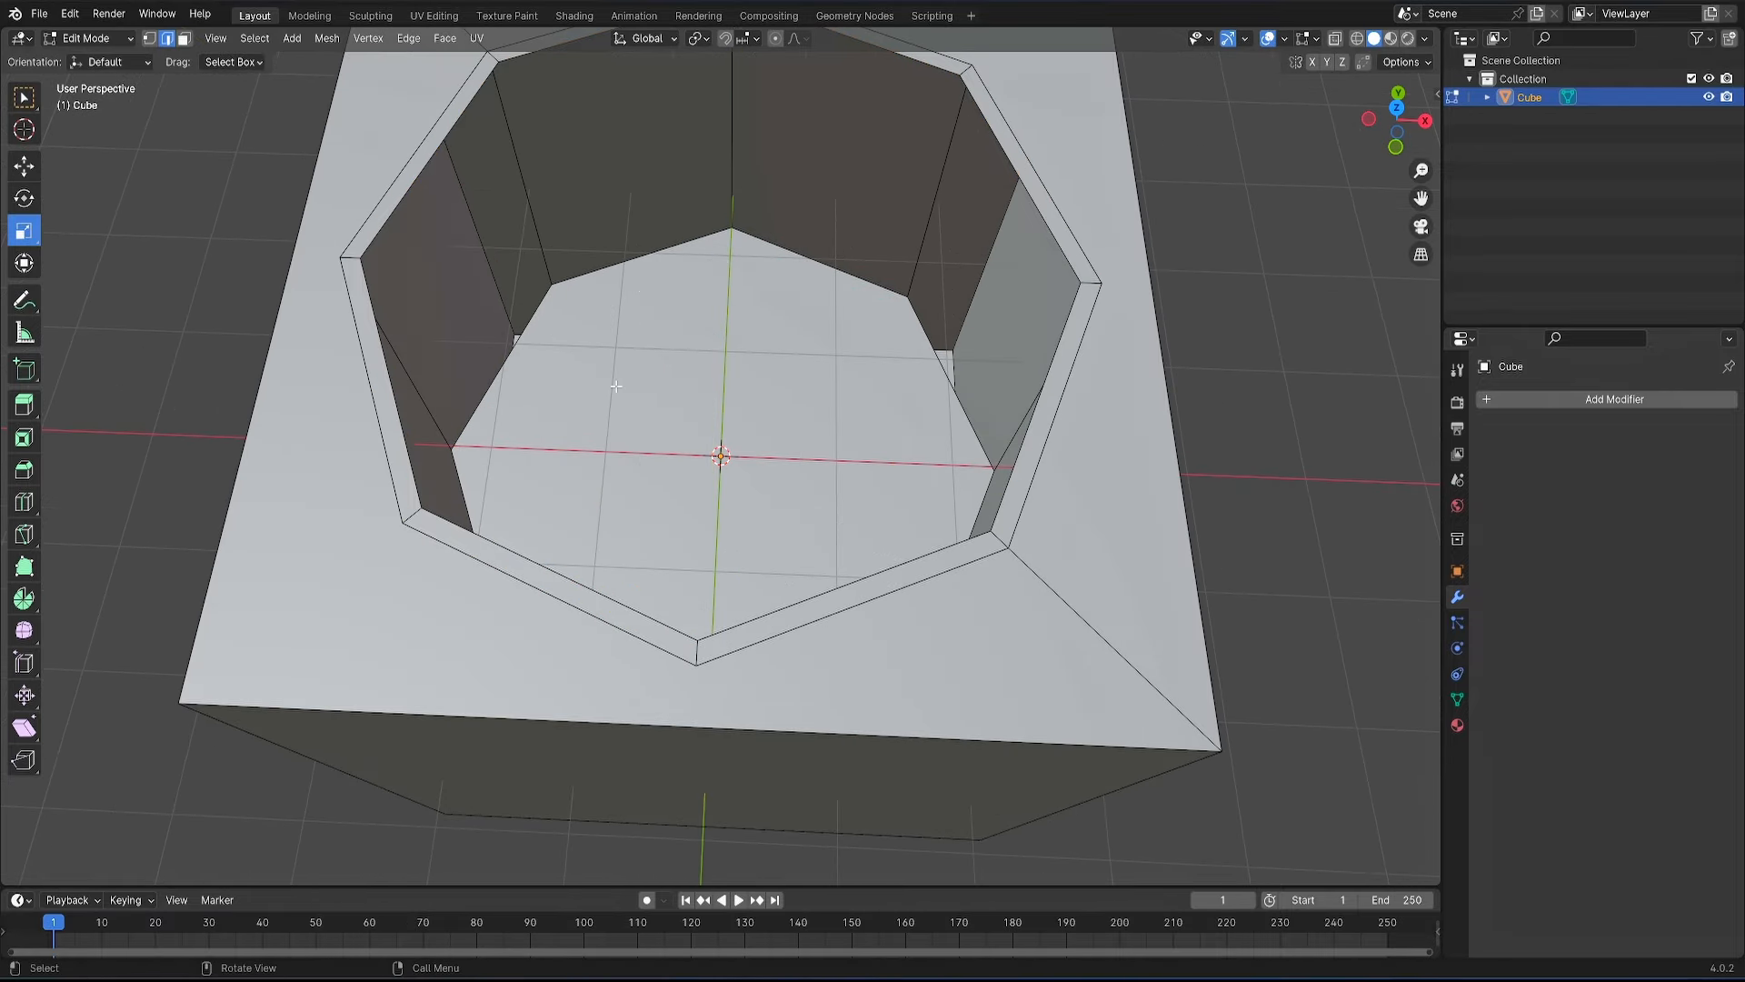
# - Delete the octagonal floor face inside the hole with the Faces option
pyautogui.click(674, 304)
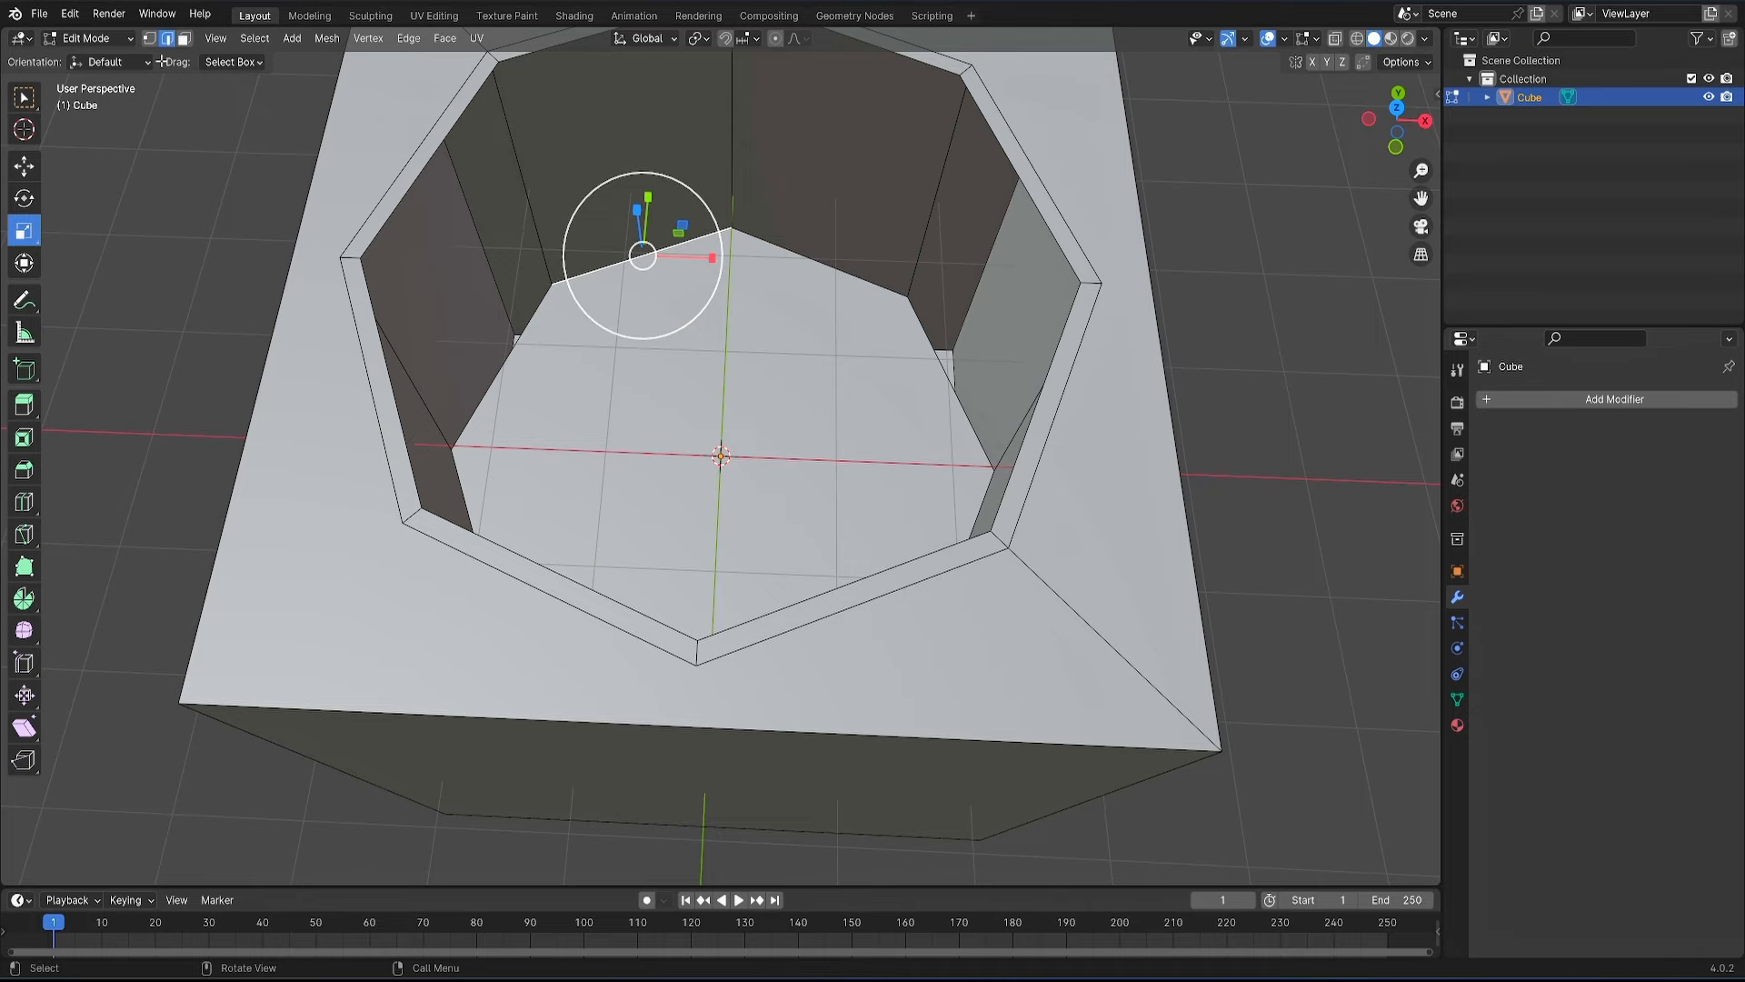
pyautogui.click(184, 39)
pyautogui.click(684, 360)
pyautogui.press('x')
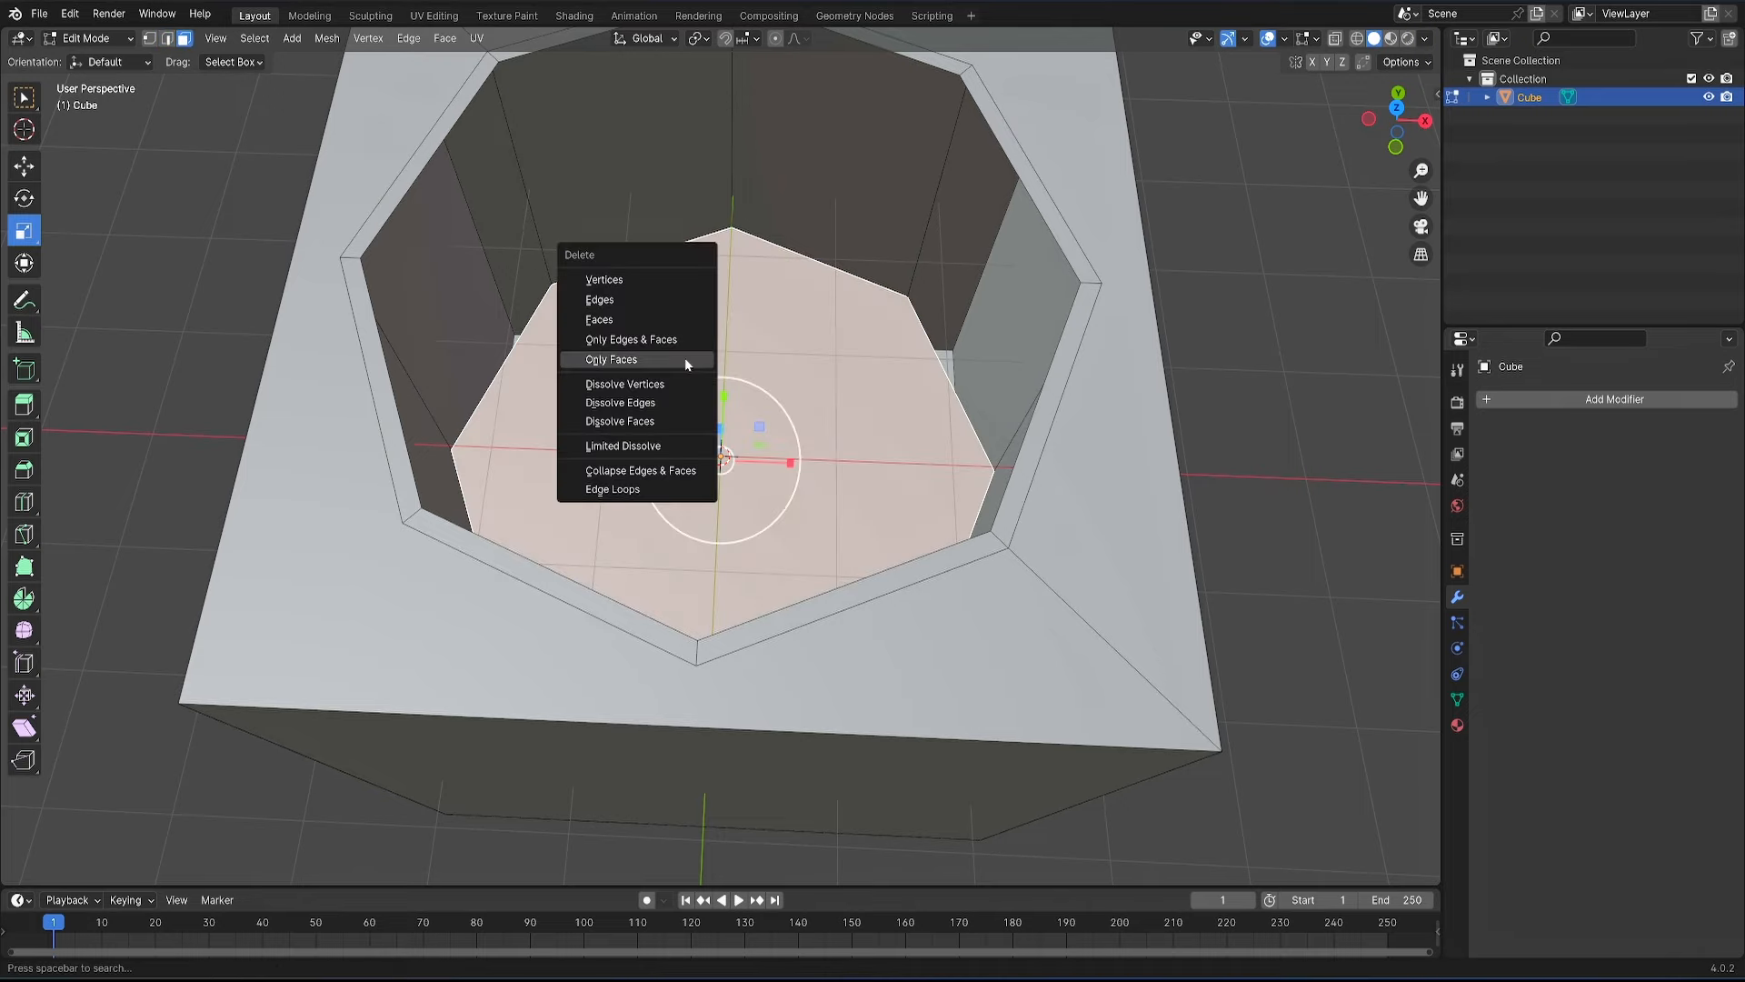
pyautogui.click(624, 324)
# - Select the inner edge loop of the narrow rim and extrude its edges in place
pyautogui.keyDown('shift'); pyautogui.moveTo(909, 262); pyautogui.dragTo(878, 395, button='middle'); pyautogui.keyUp('shift')
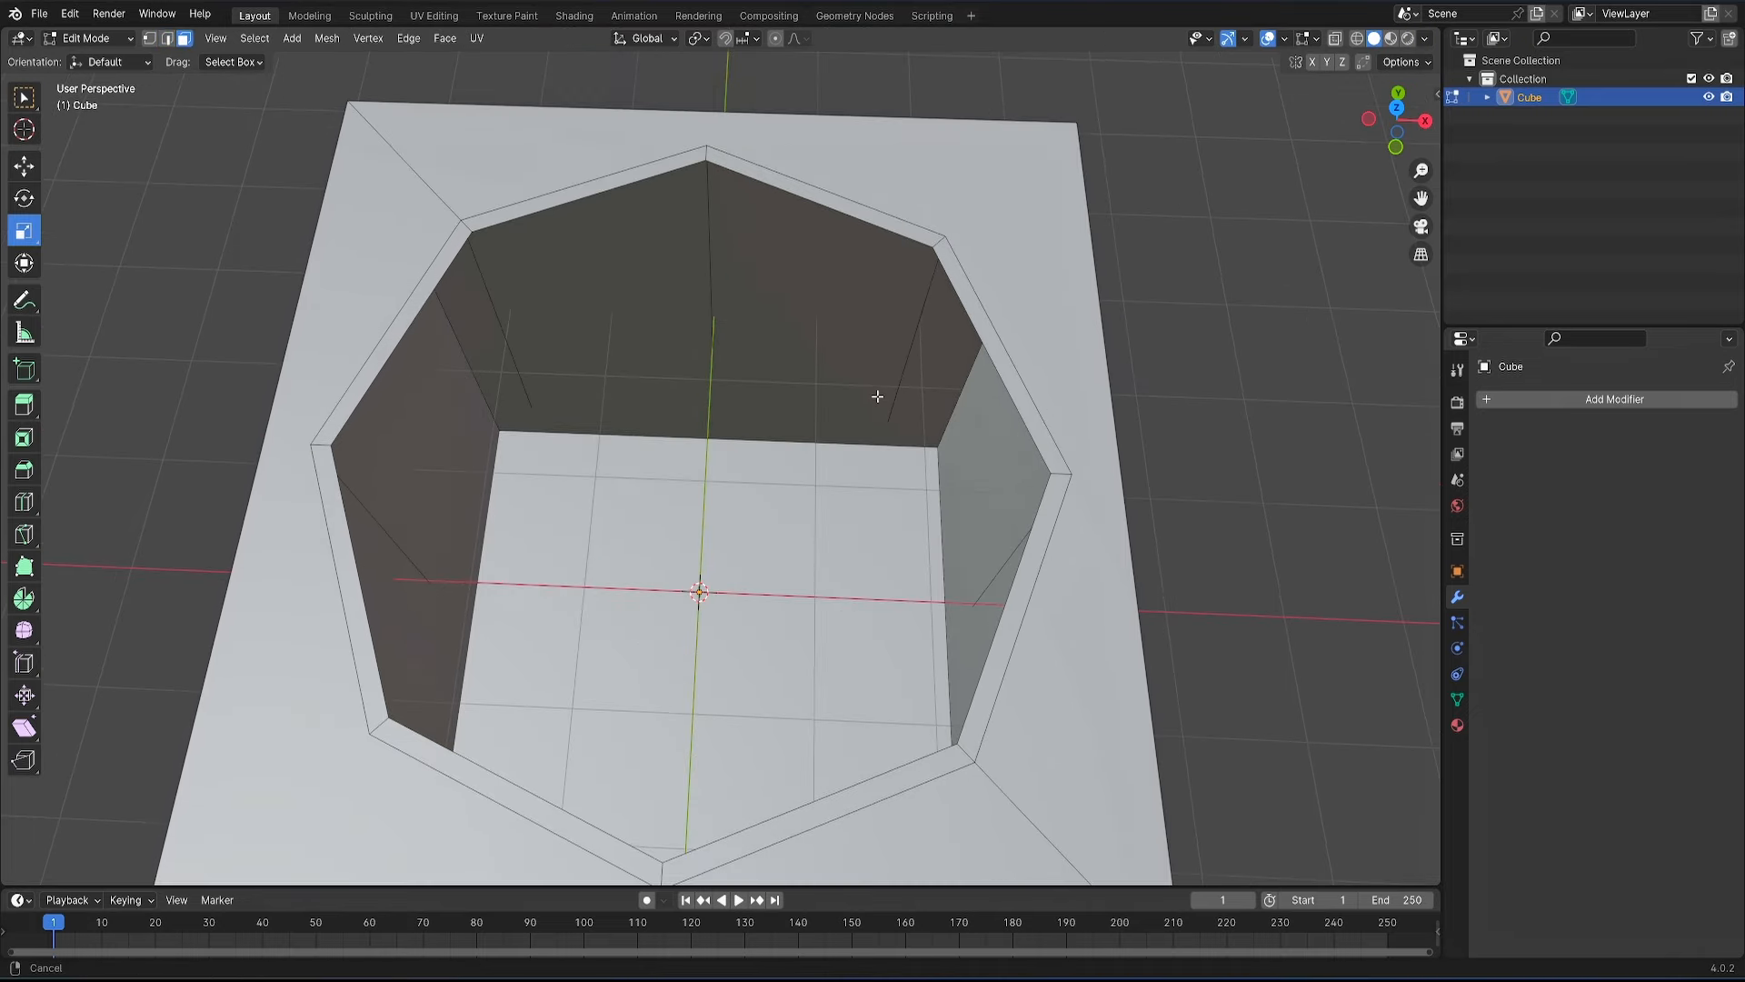
pyautogui.click(168, 41)
pyautogui.click(586, 191)
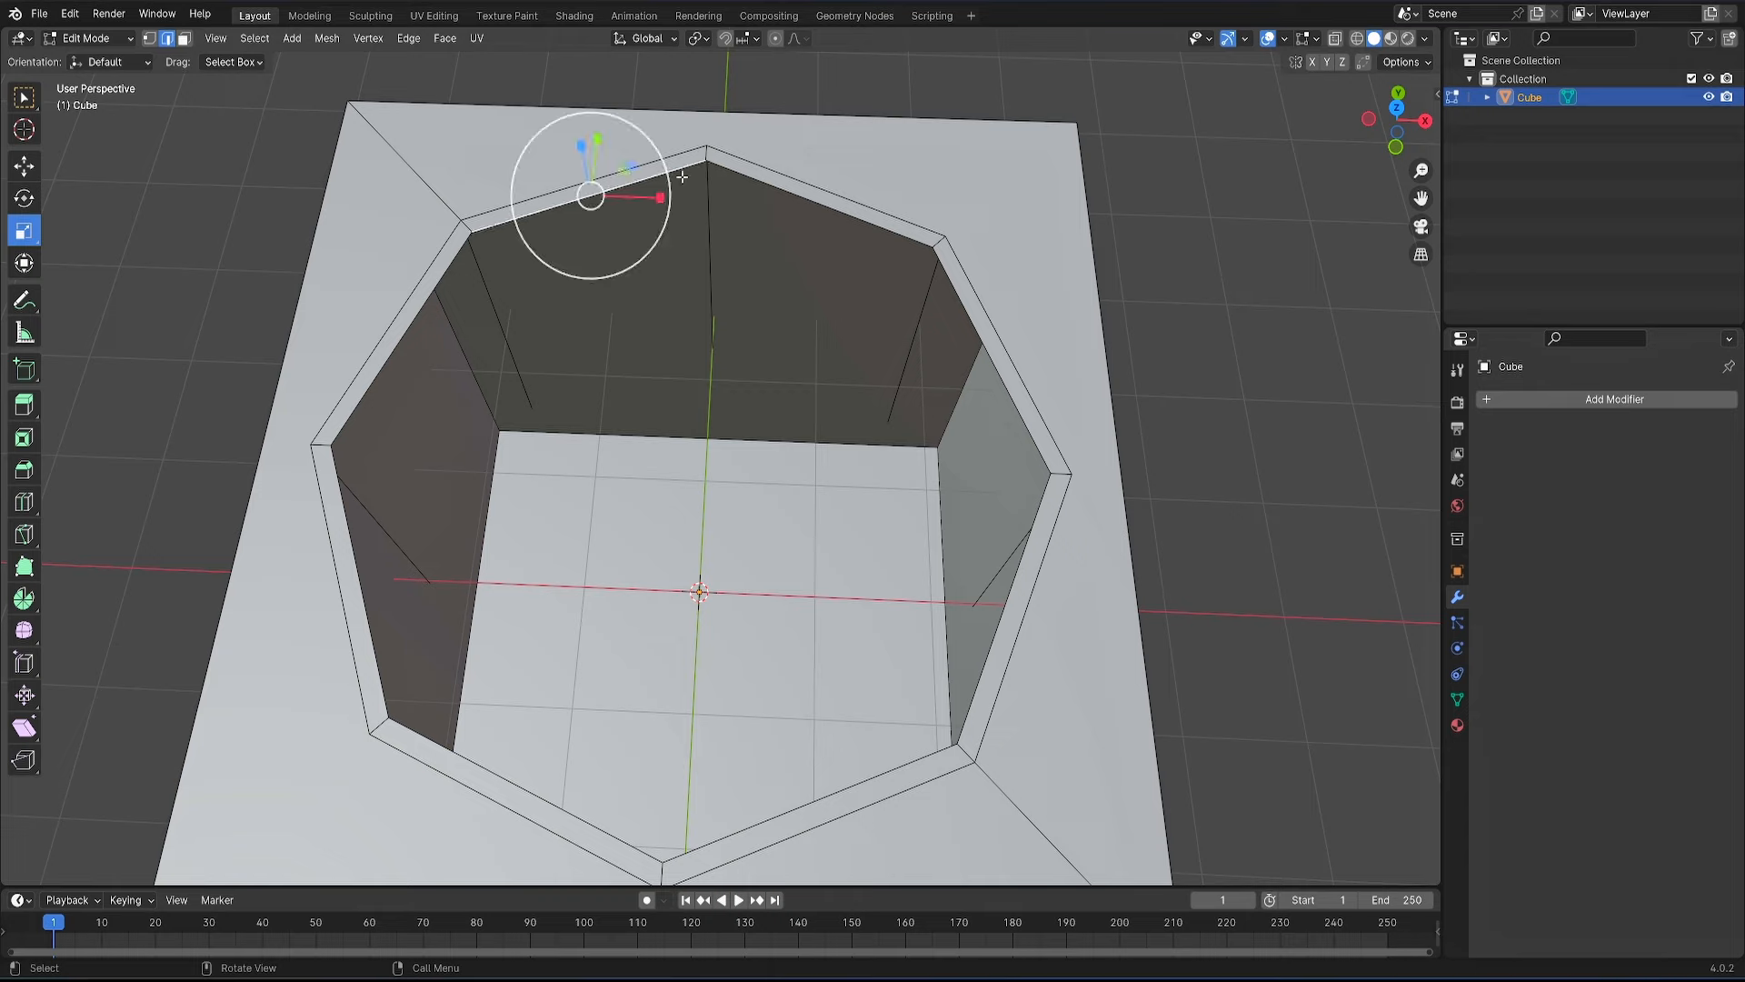
pyautogui.keyDown('alt'); pyautogui.click(442, 282); pyautogui.keyUp('alt')
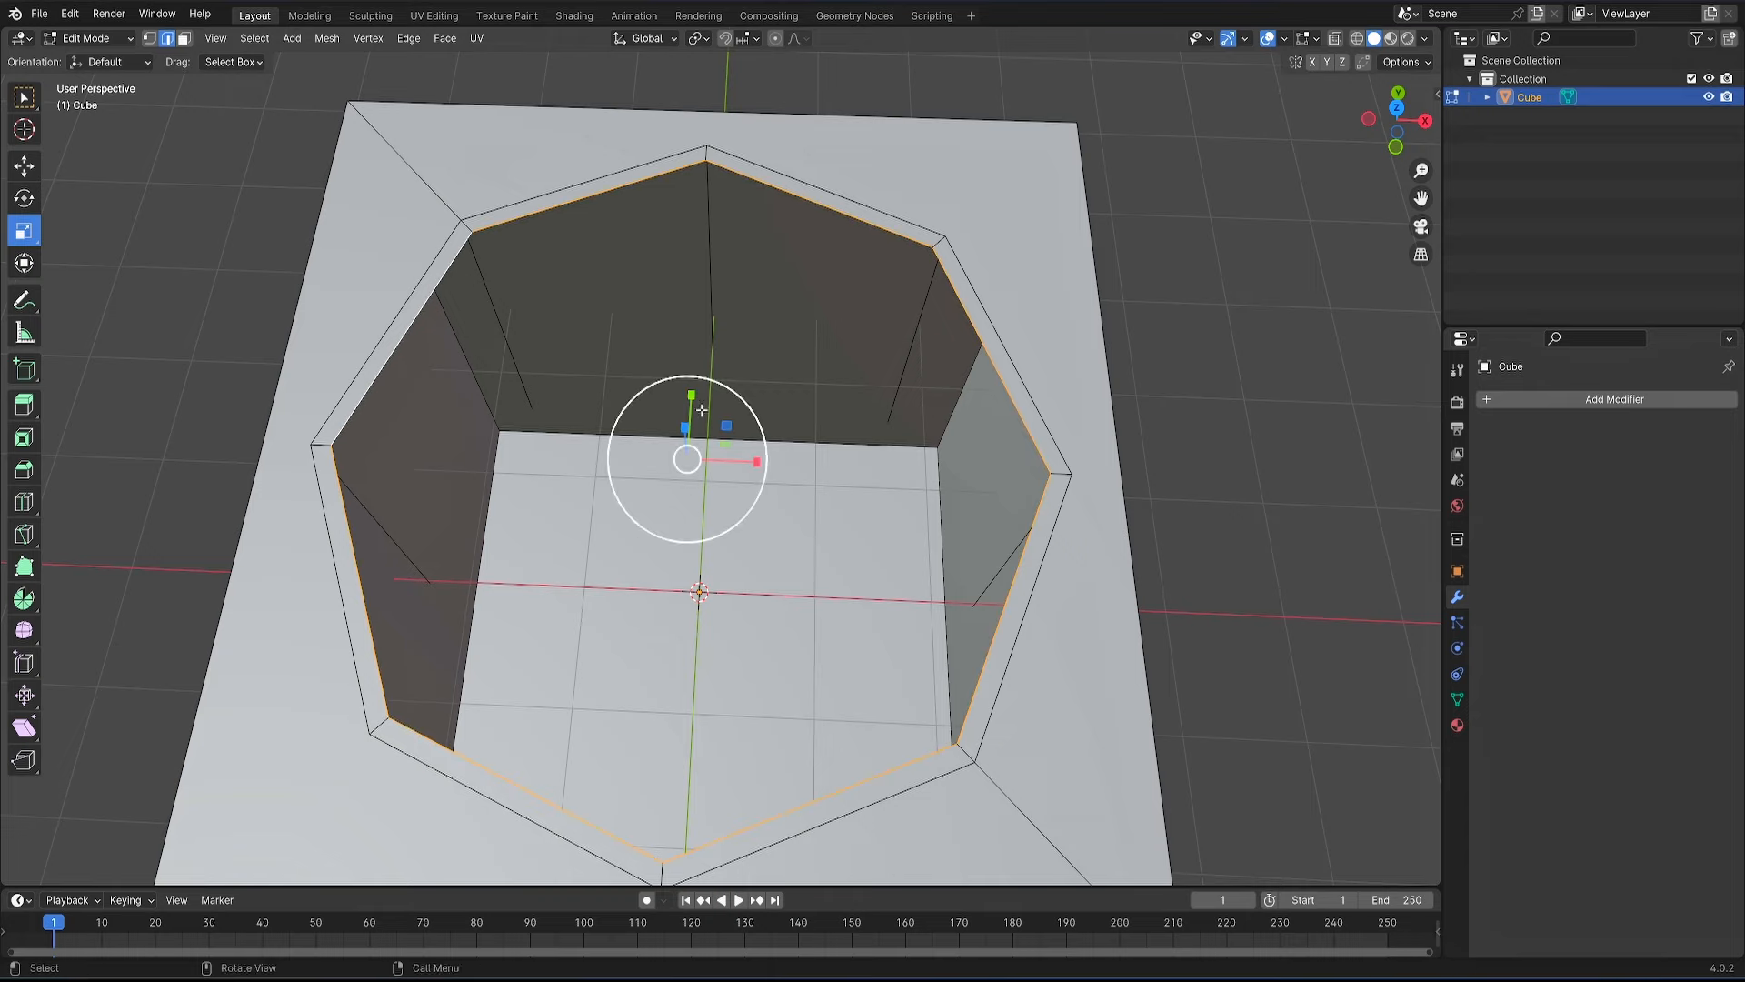
pyautogui.hotkey('ctrl', 'e')
pyautogui.click(645, 291)
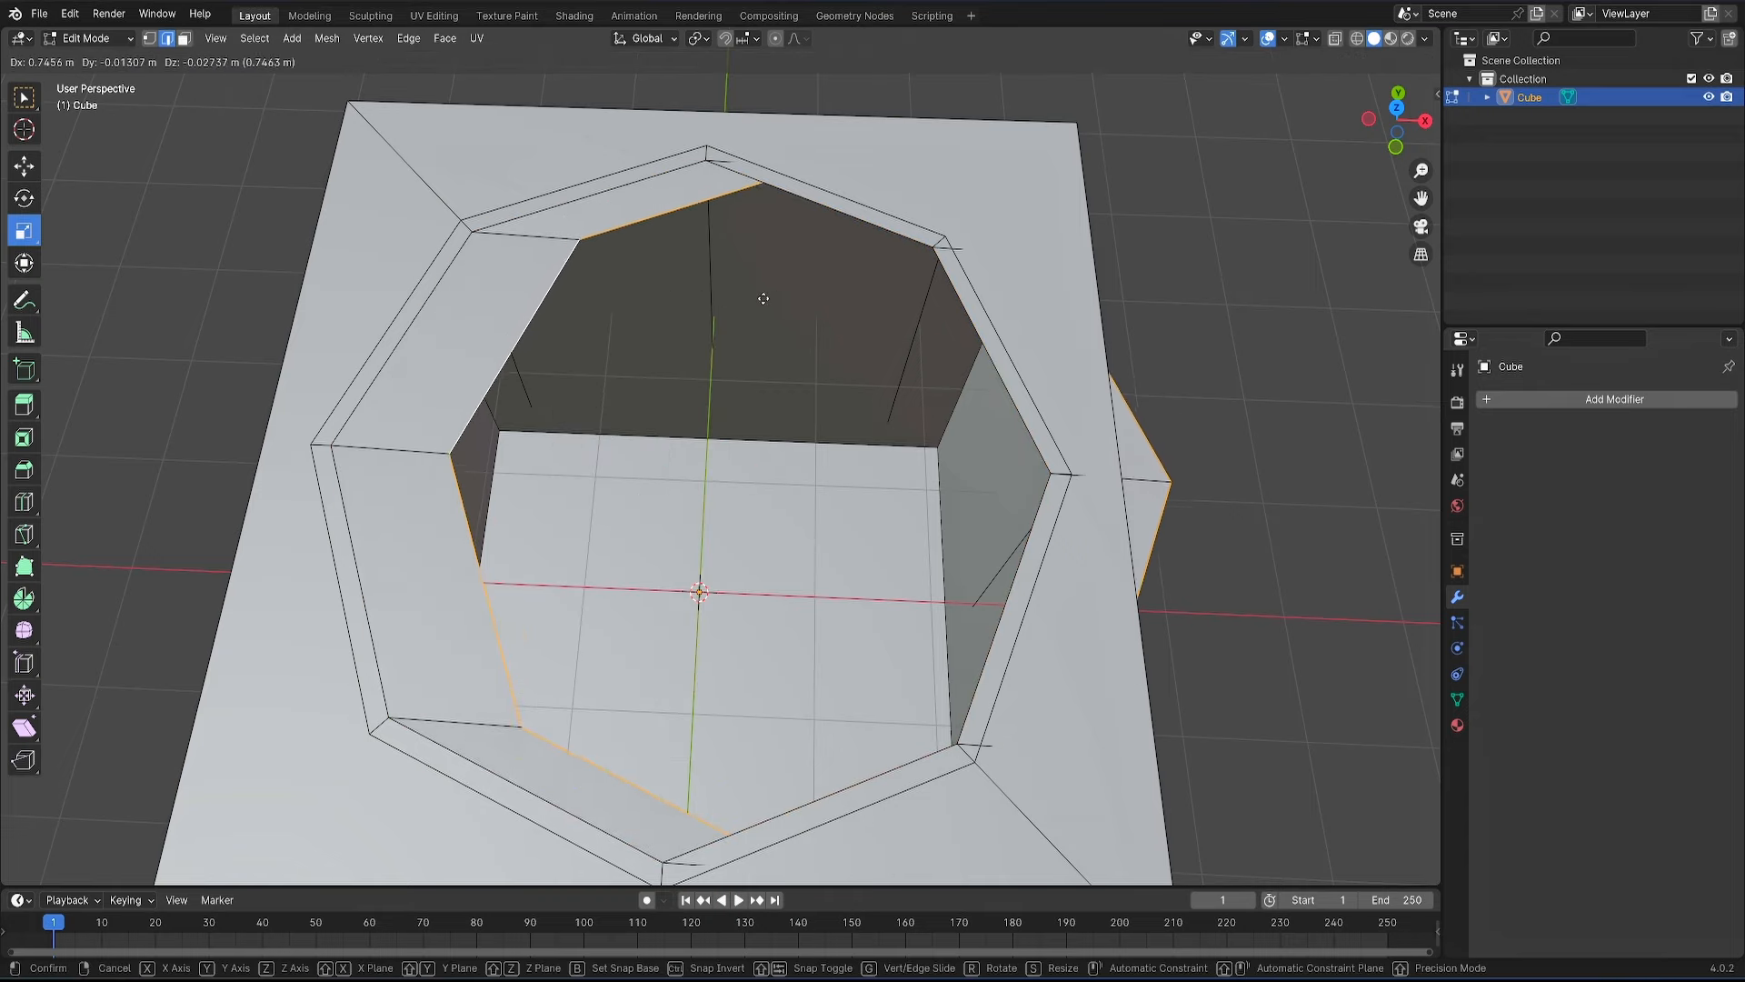
pyautogui.rightClick(159, 284)
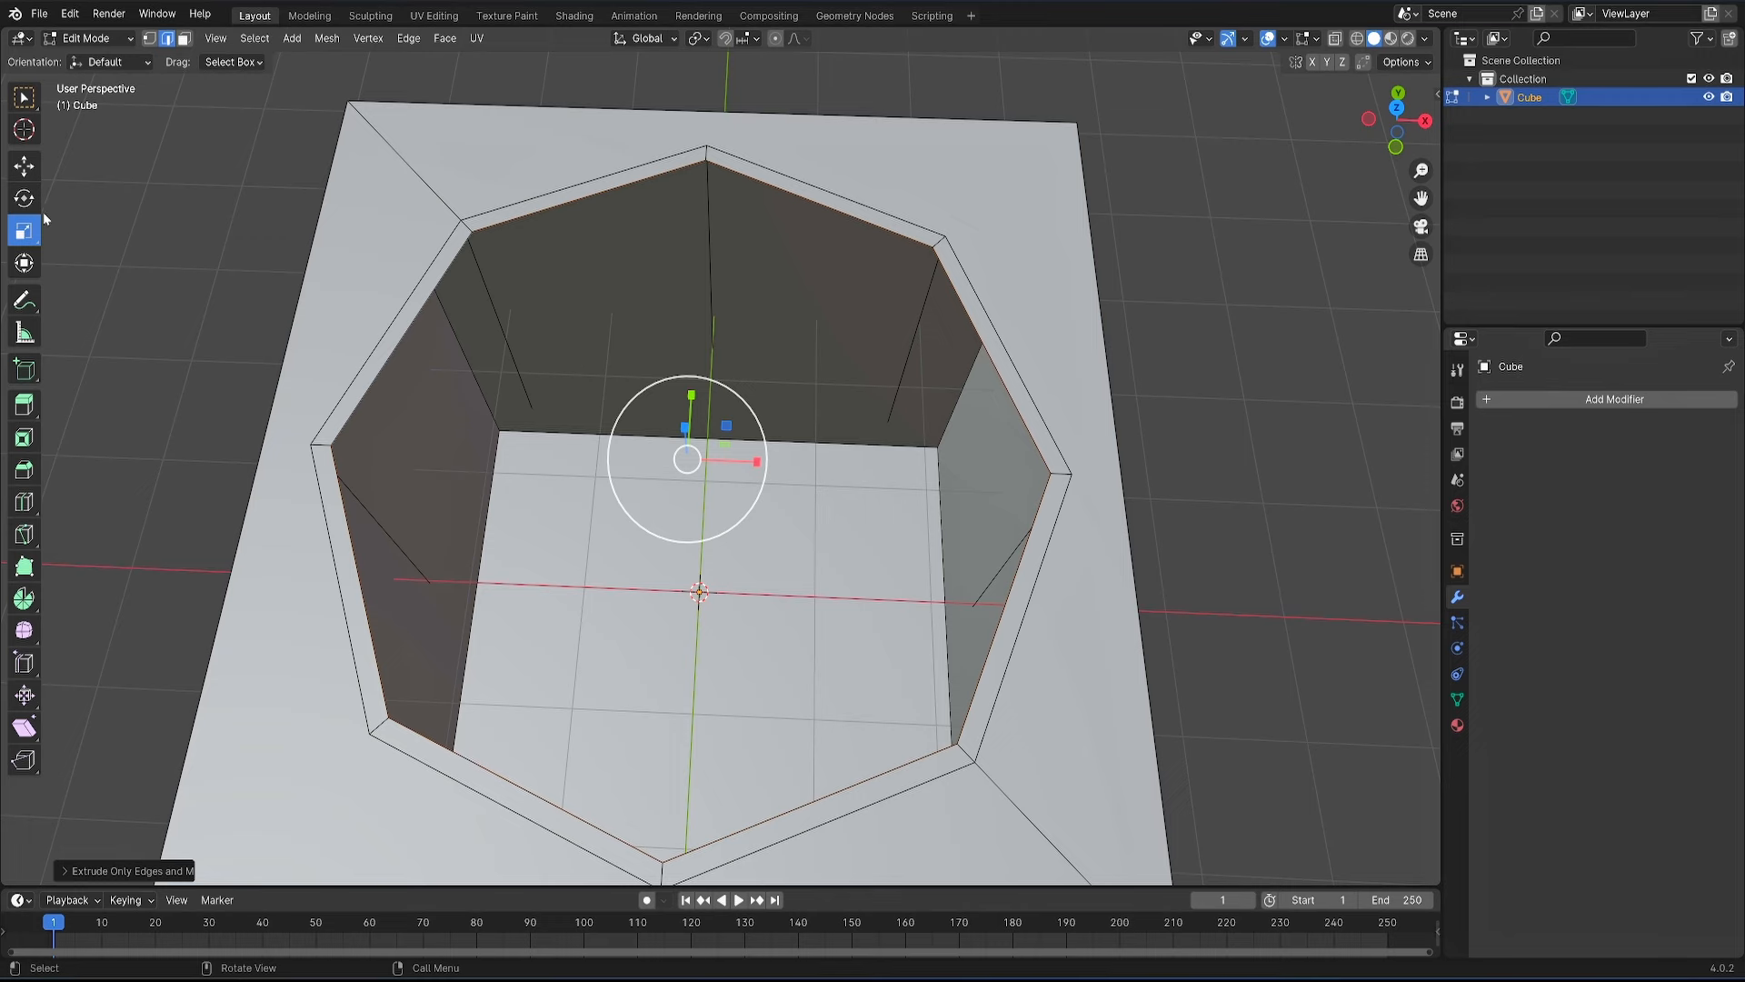
# - Move the extruded rim loop straight down along Z to about the cube's mid-height, forming new hole walls
pyautogui.click(24, 165)
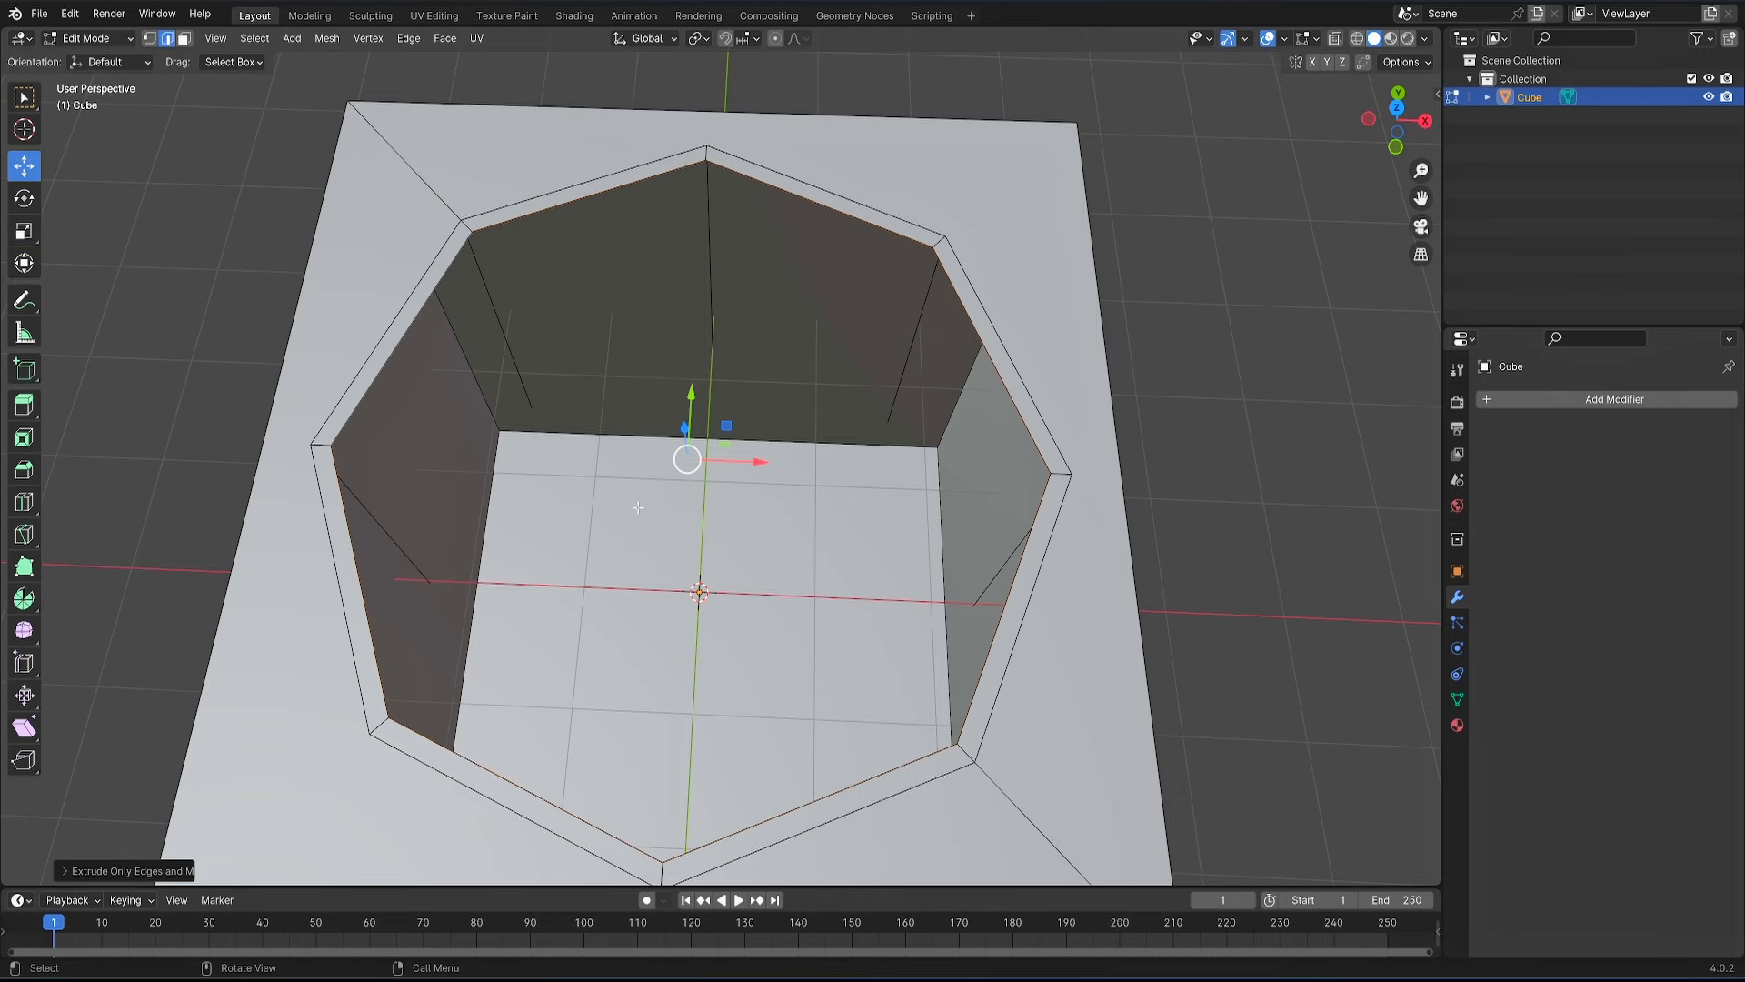
pyautogui.press('KP_1')
pyautogui.press('z')
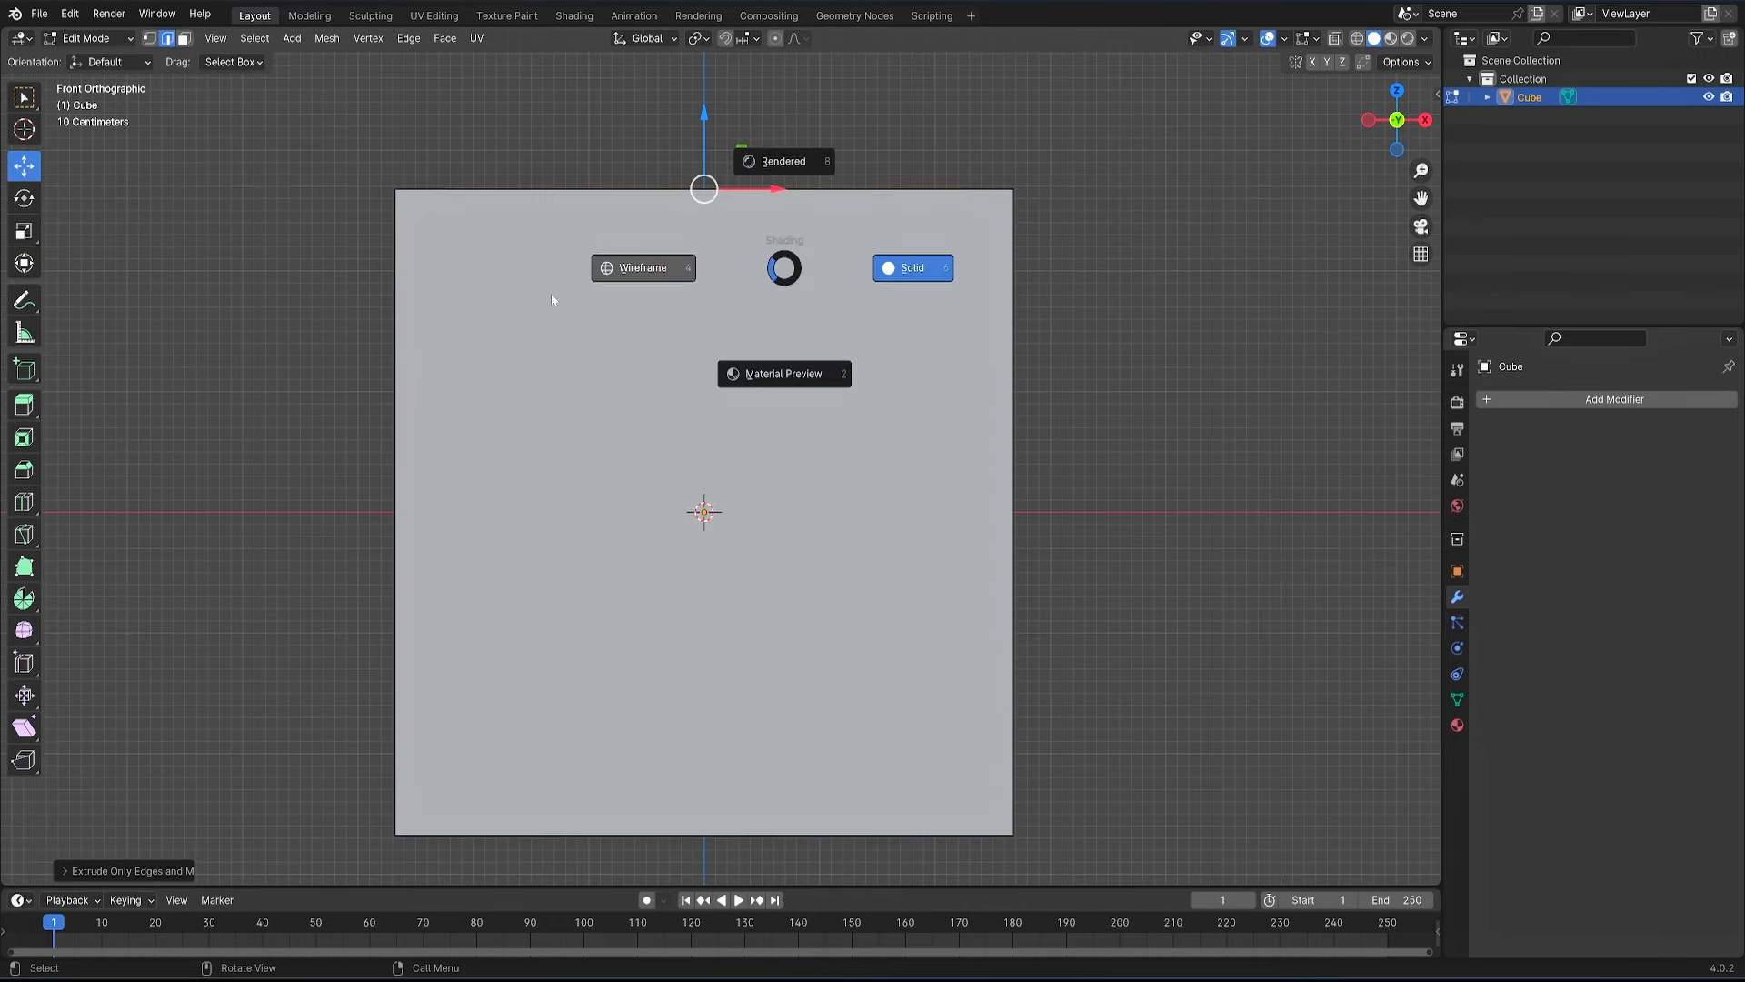
pyautogui.click(588, 273)
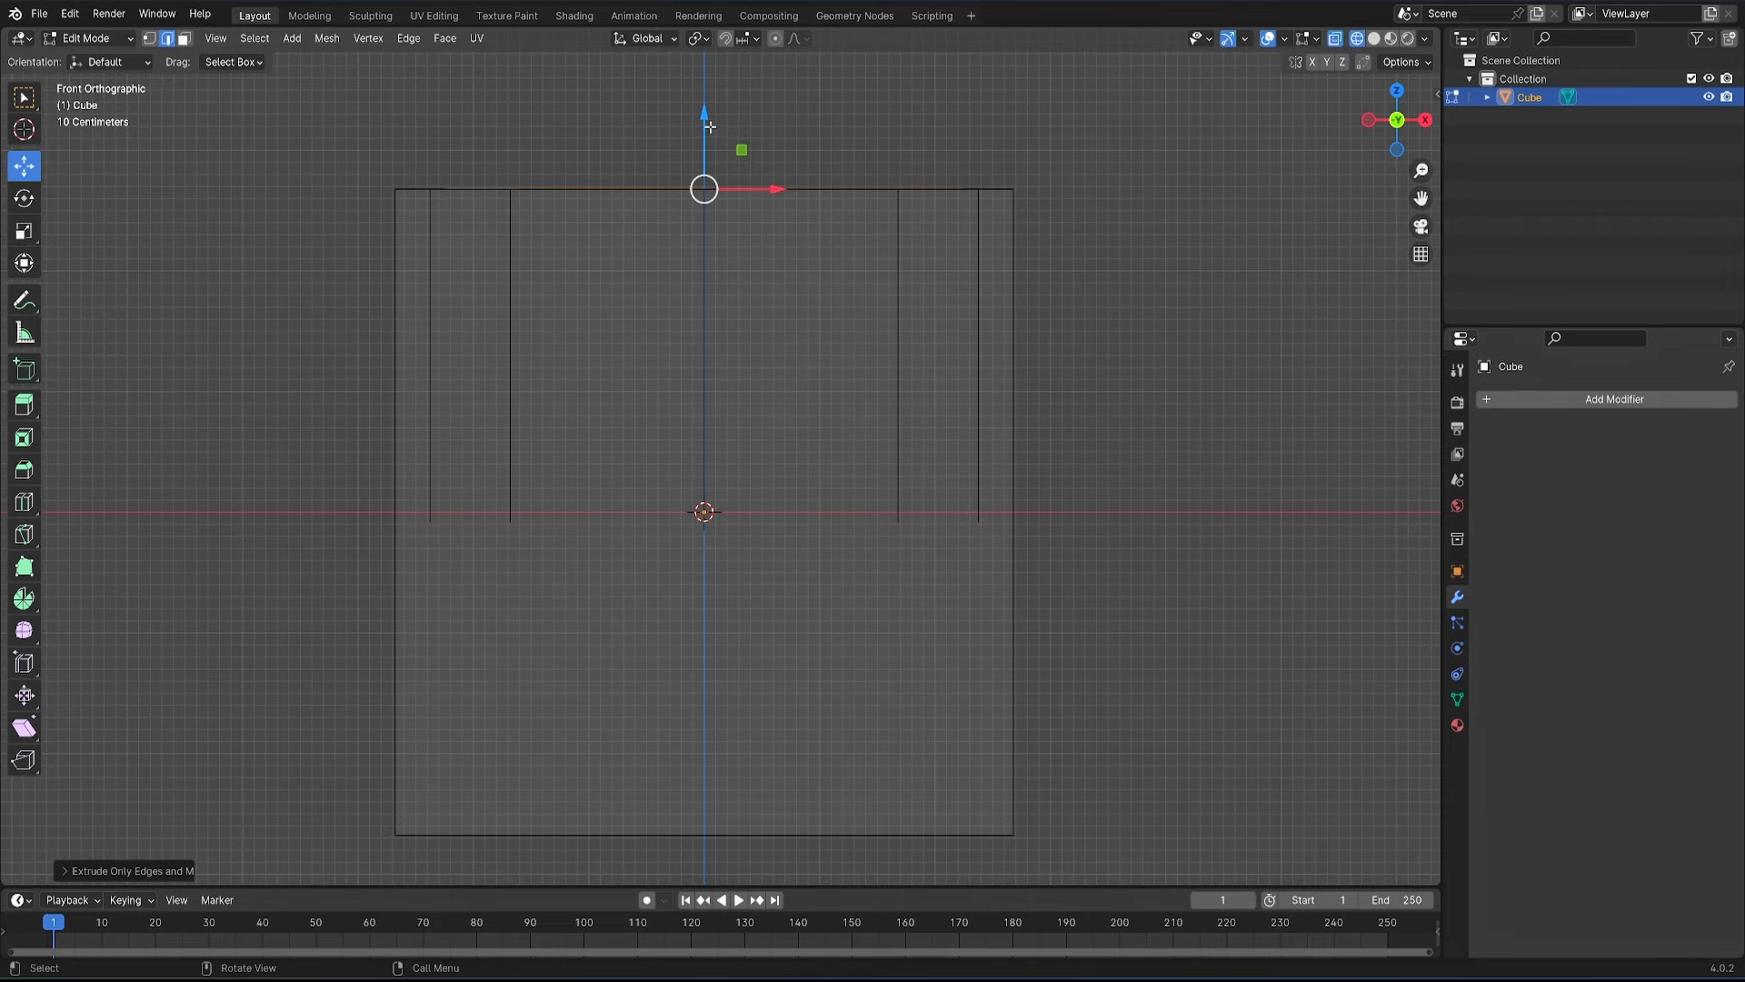
pyautogui.moveTo(710, 126); pyautogui.dragTo(681, 462)
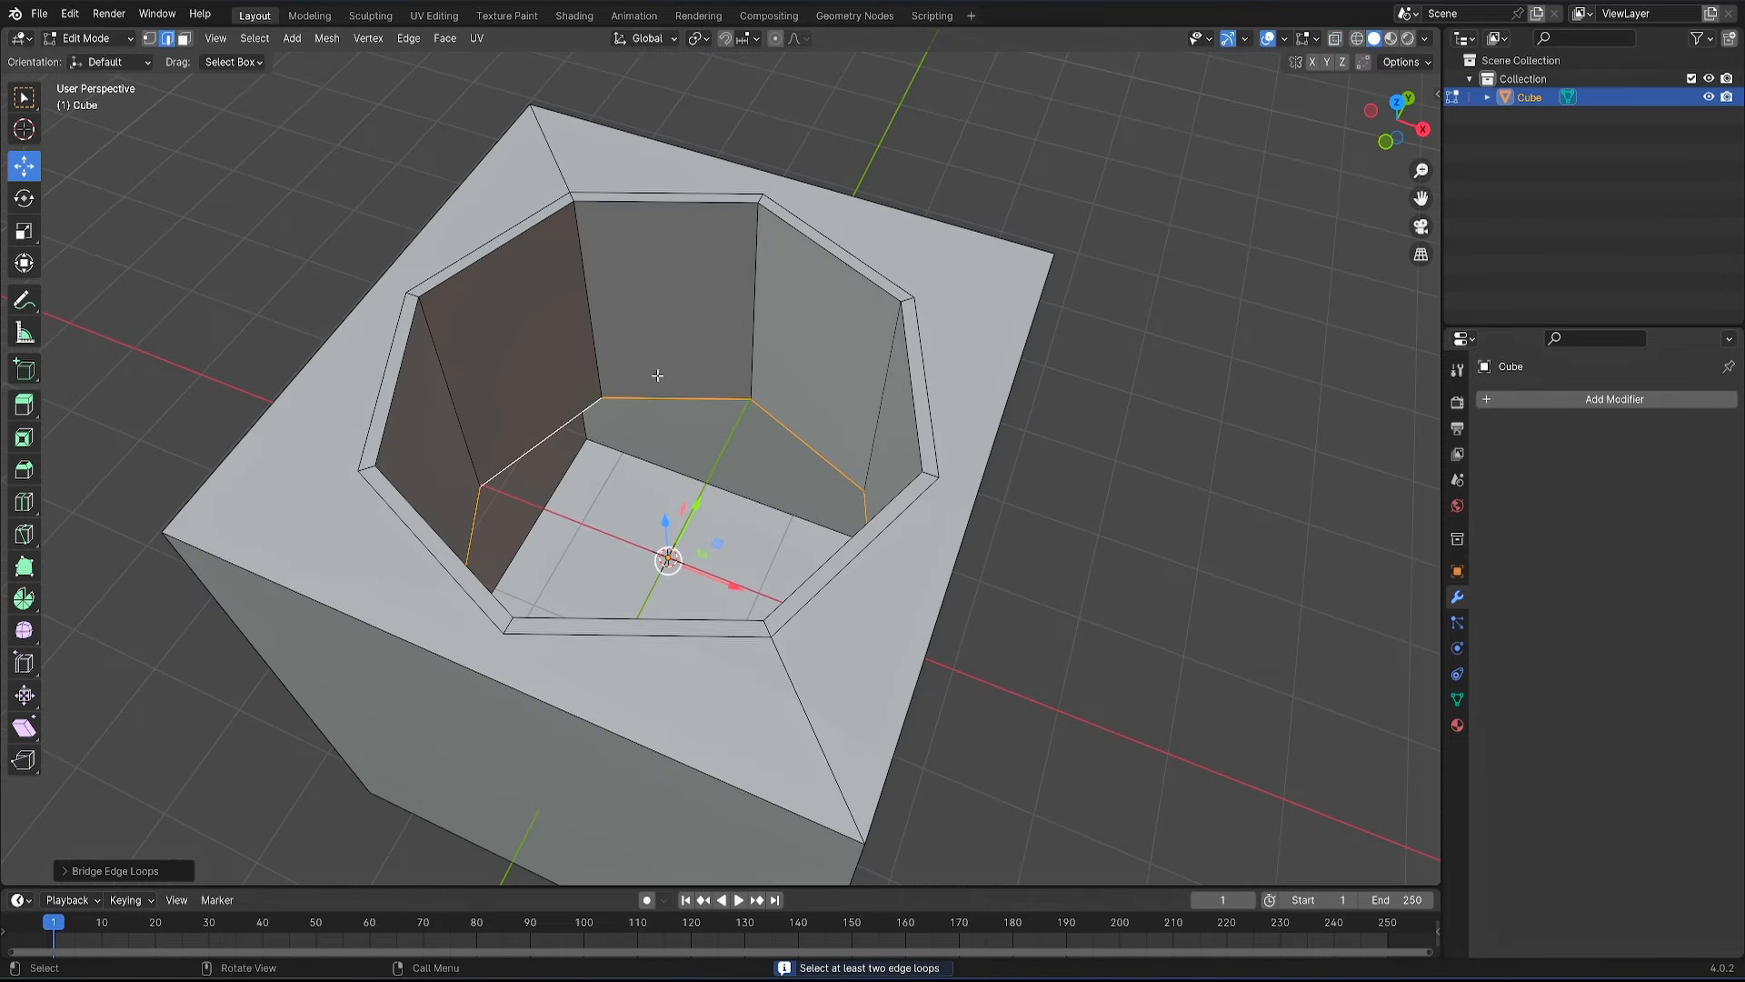
# - Extrude the lower loop's edges in place and scale them inward toward the hole's centre as a flat ring
pyautogui.hotkey('ctrl', 'e')
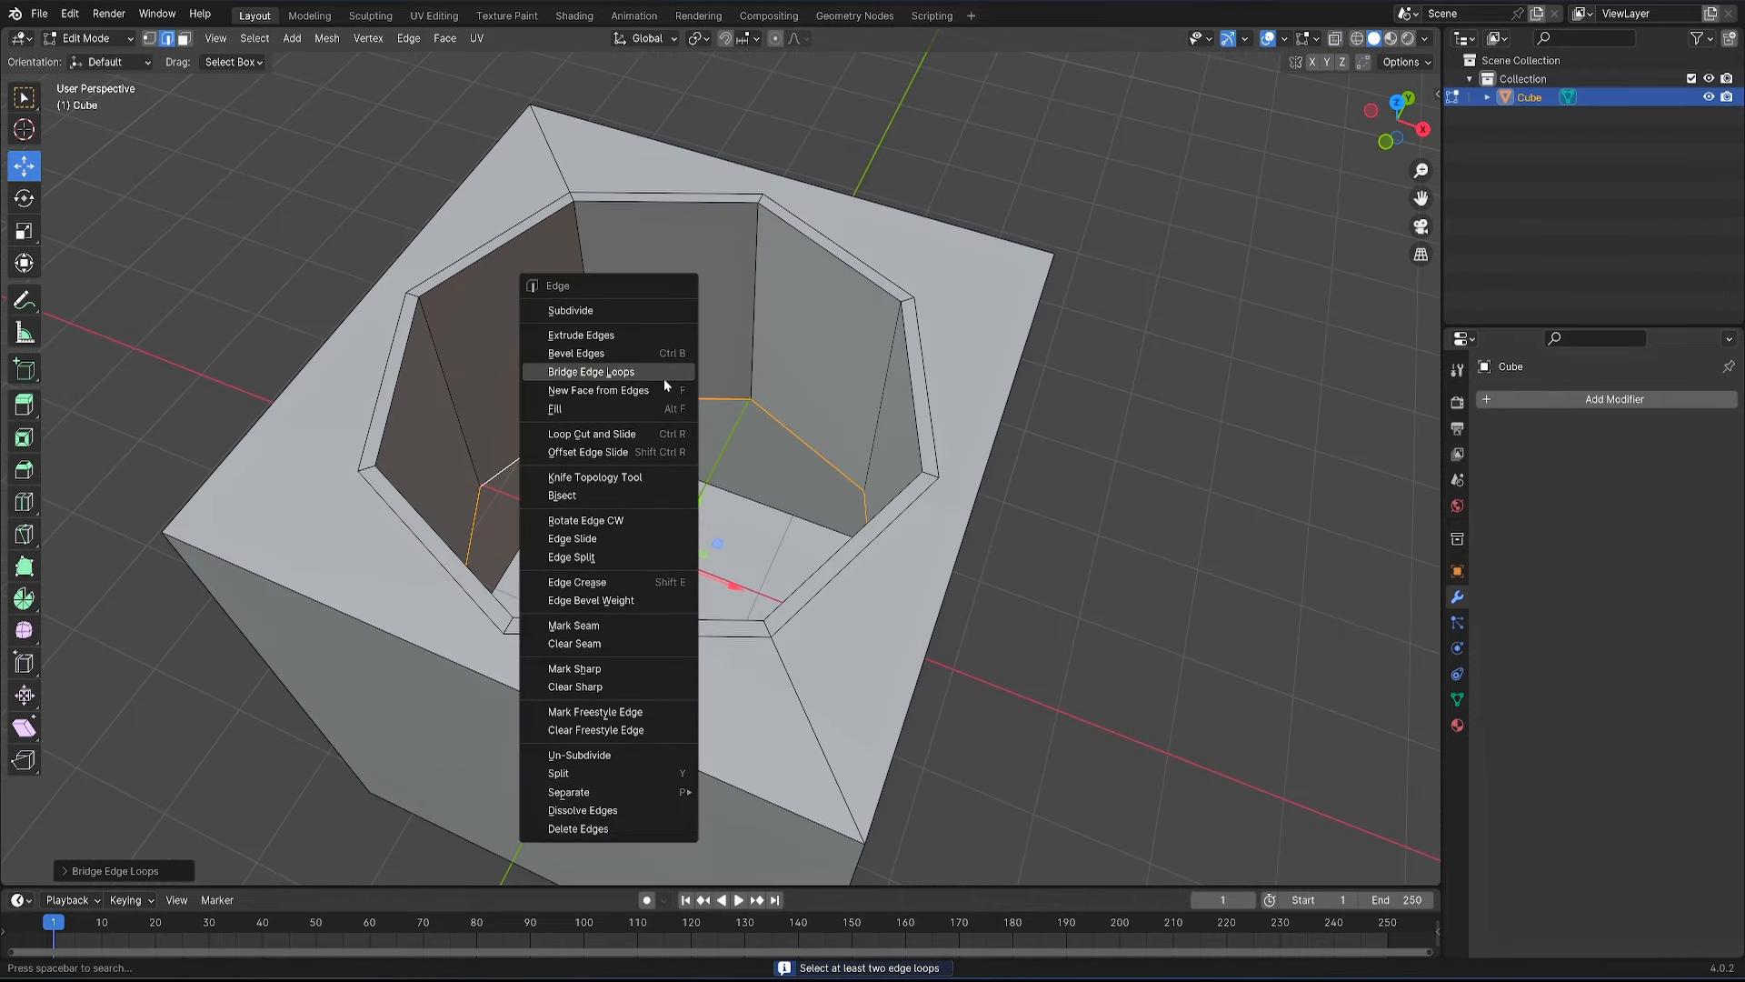
pyautogui.click(611, 337)
pyautogui.rightClick(704, 343)
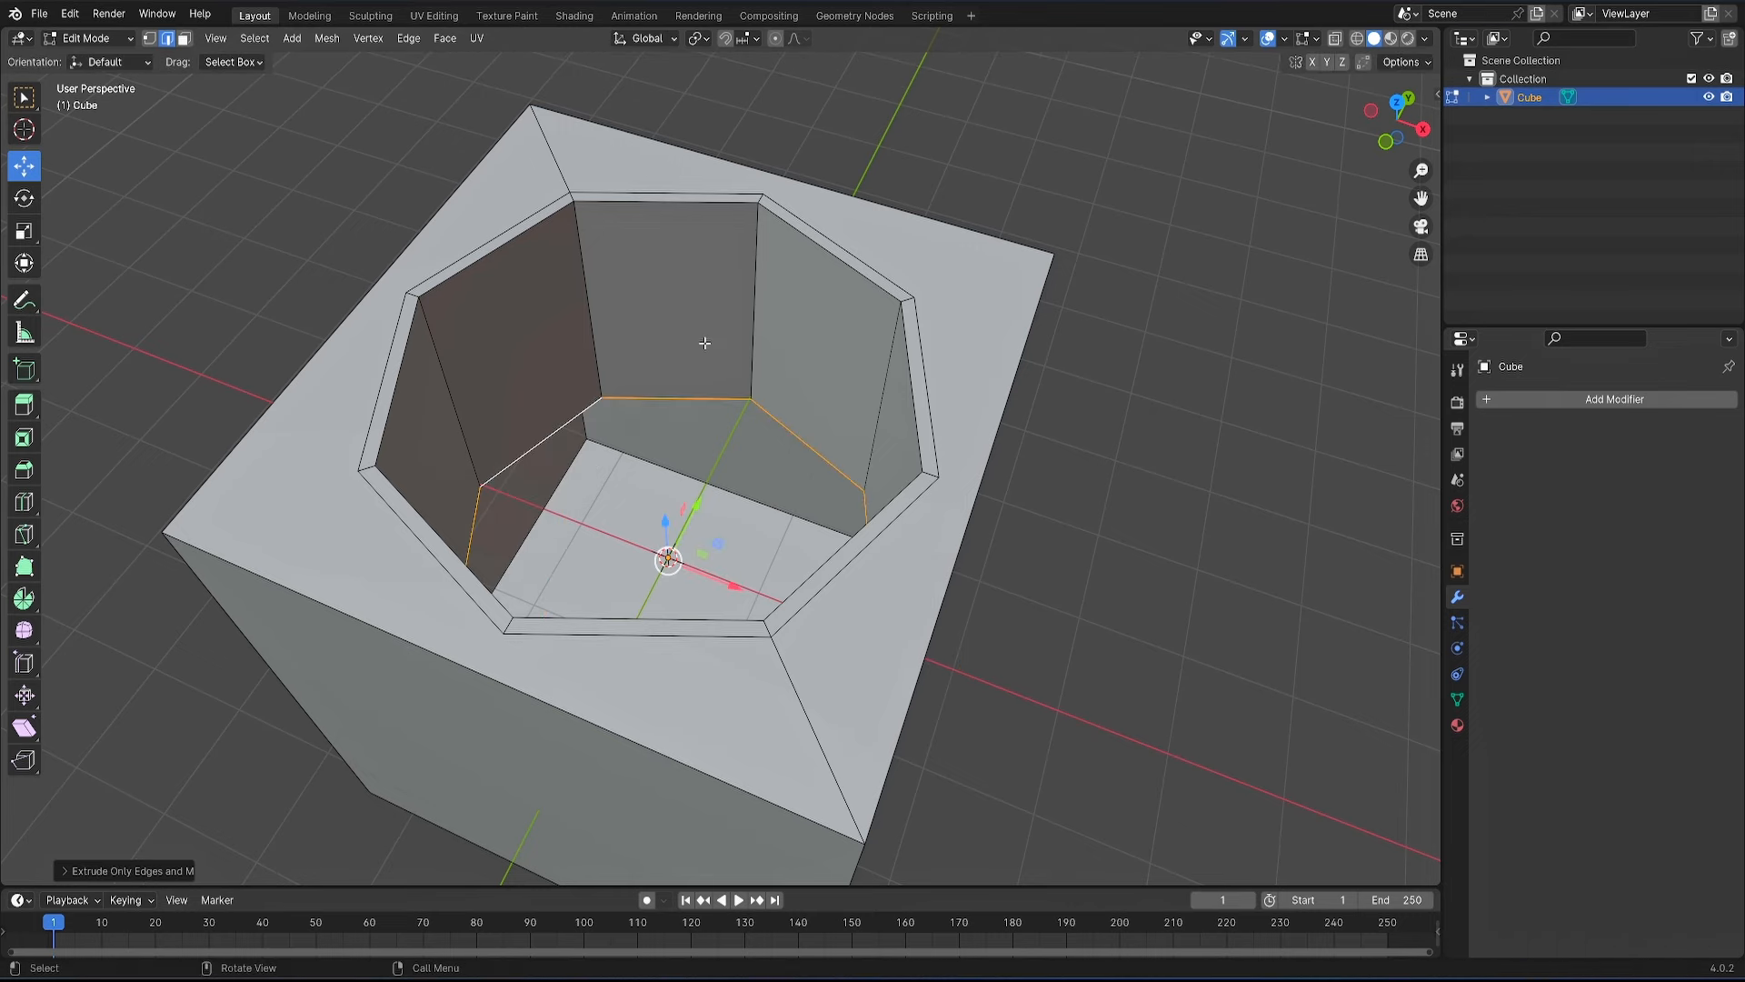
pyautogui.click(24, 230)
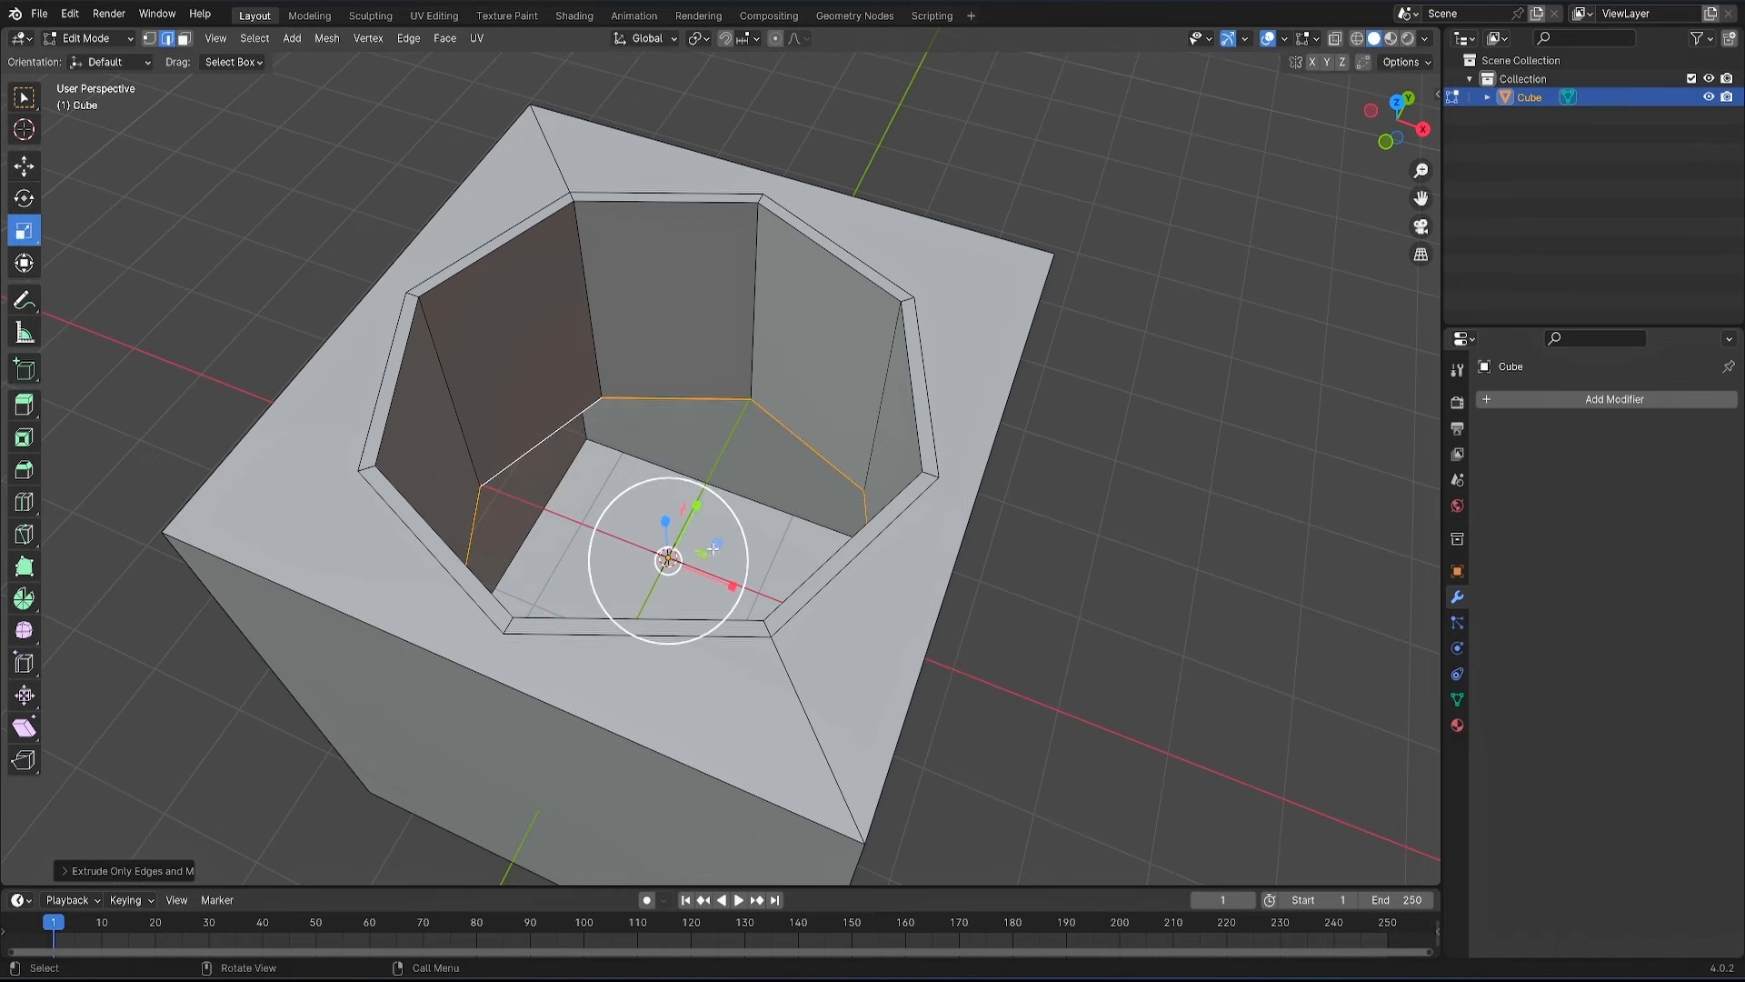
pyautogui.moveTo(713, 548); pyautogui.dragTo(692, 543)
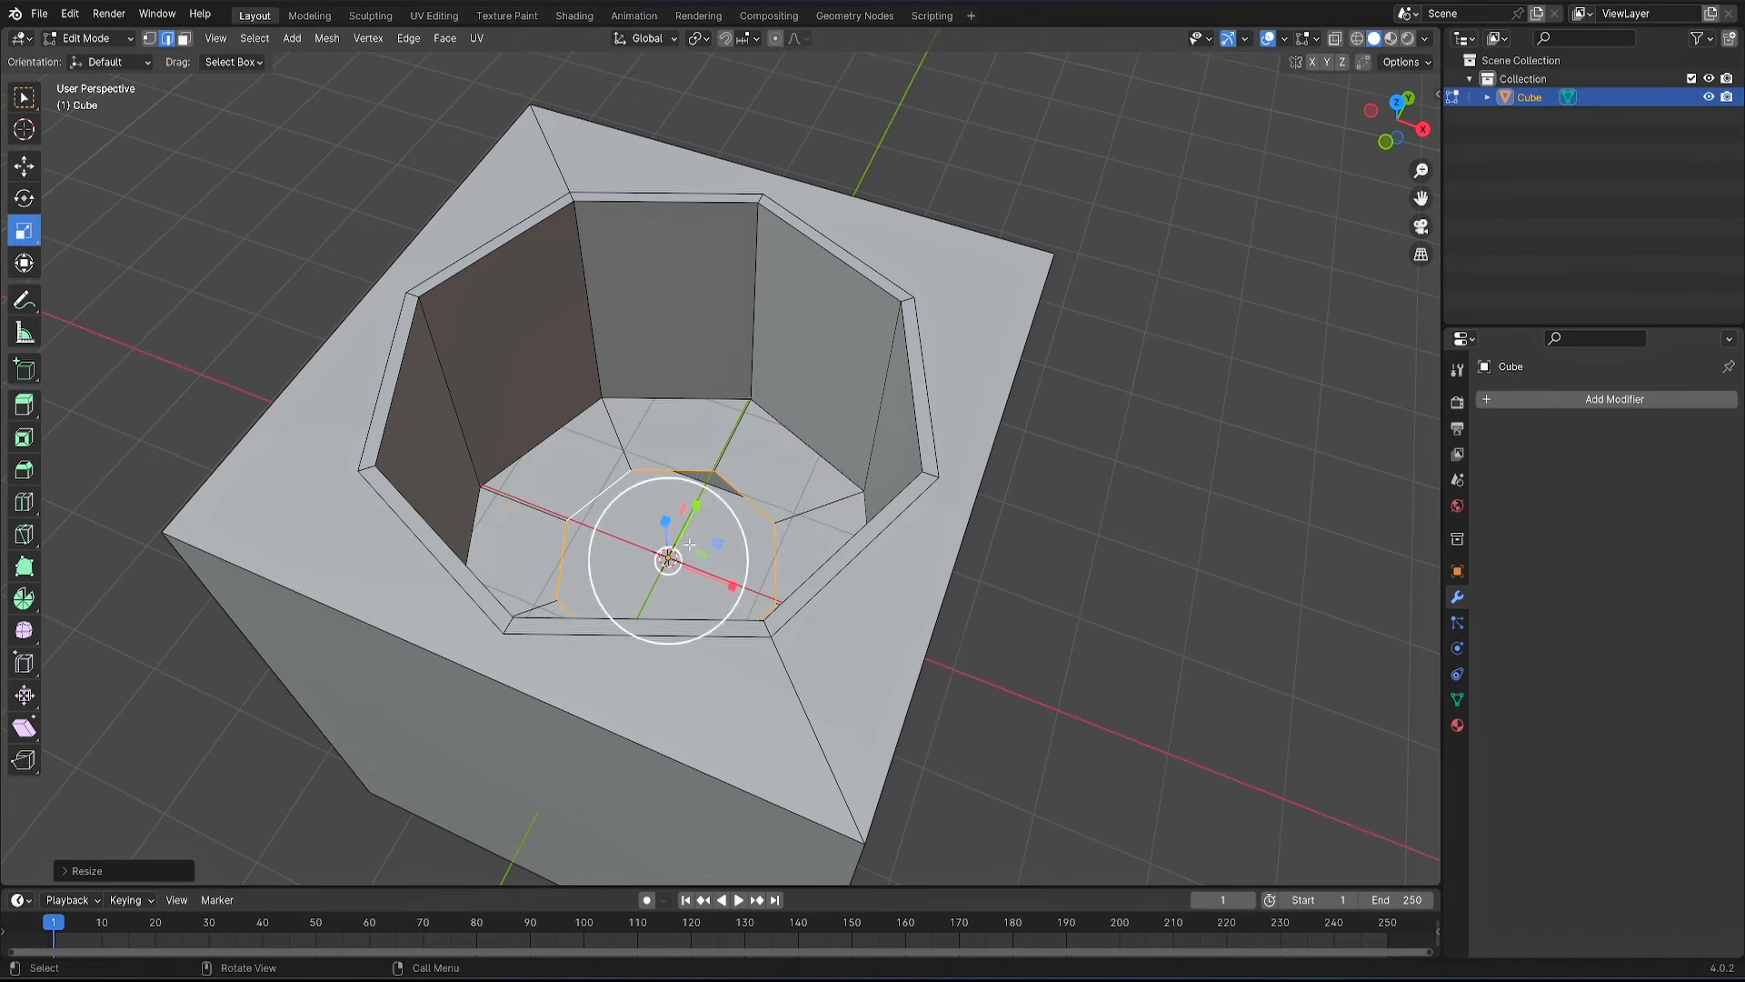
# - Try filling the ring's inner loop with a face, and undo that fill
pyautogui.scroll(1, 677, 534)
pyautogui.moveTo(665, 527); pyautogui.dragTo(641, 541, button='middle')
pyautogui.press('f')
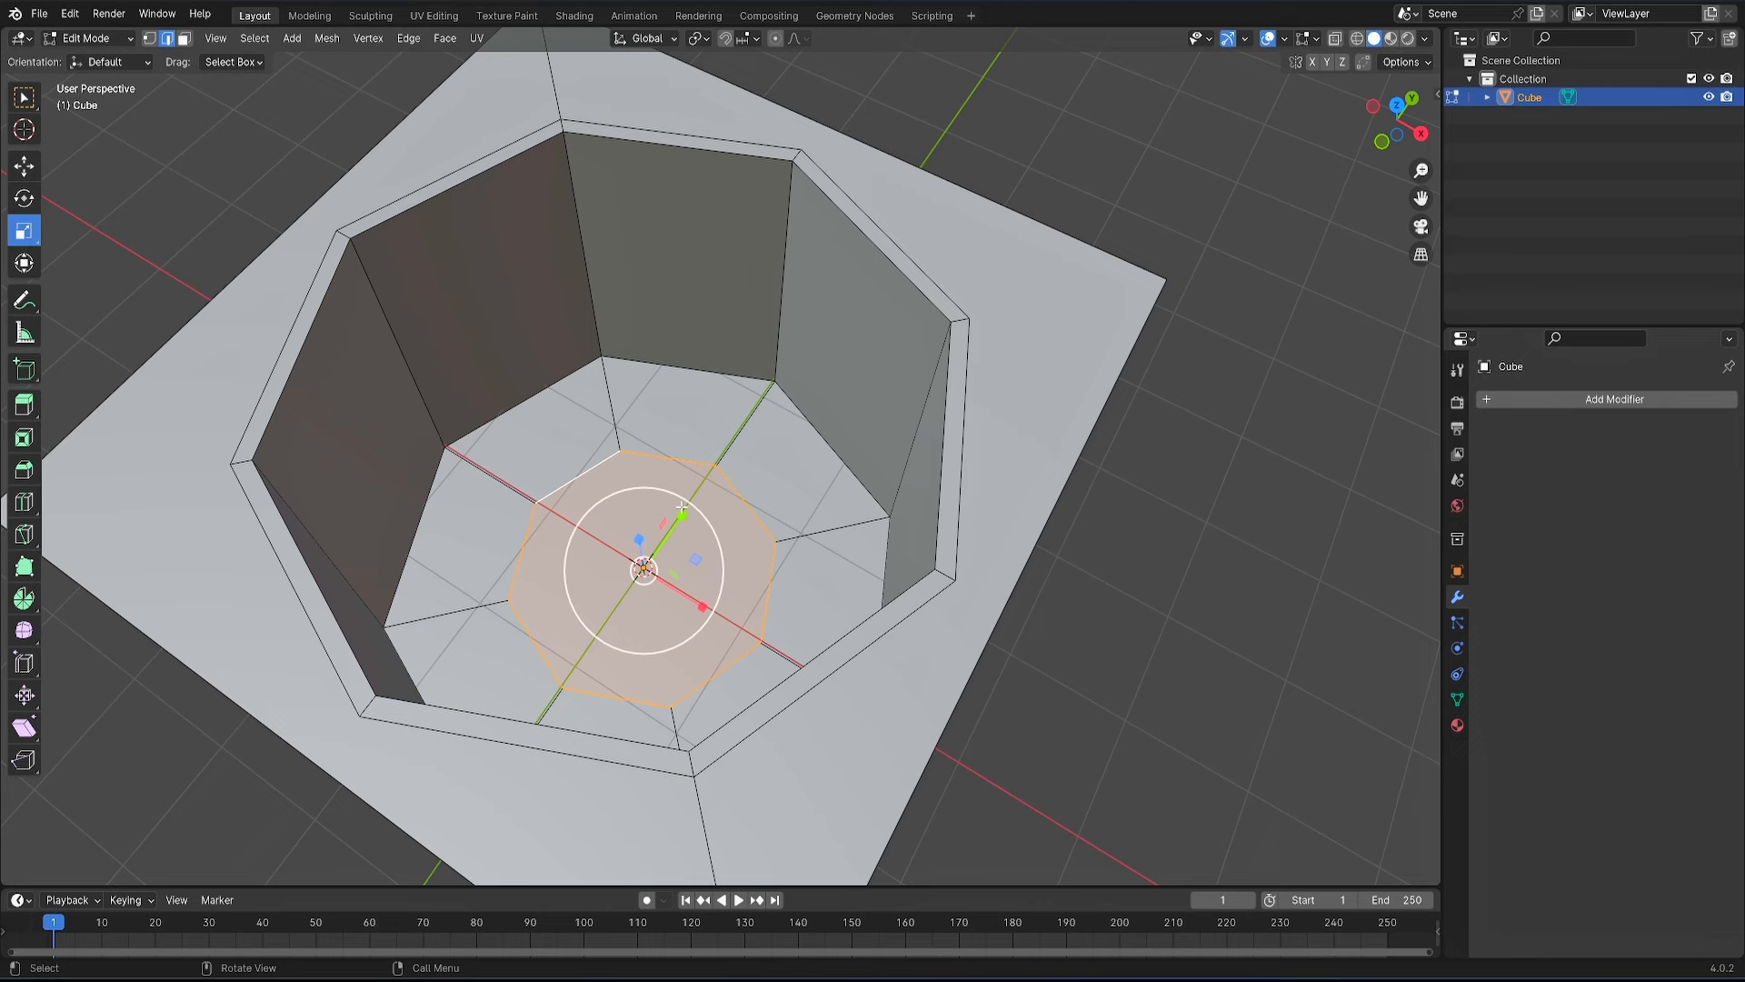
pyautogui.click(1214, 463)
pyautogui.scroll(1, 593, 443)
pyautogui.click(625, 473)
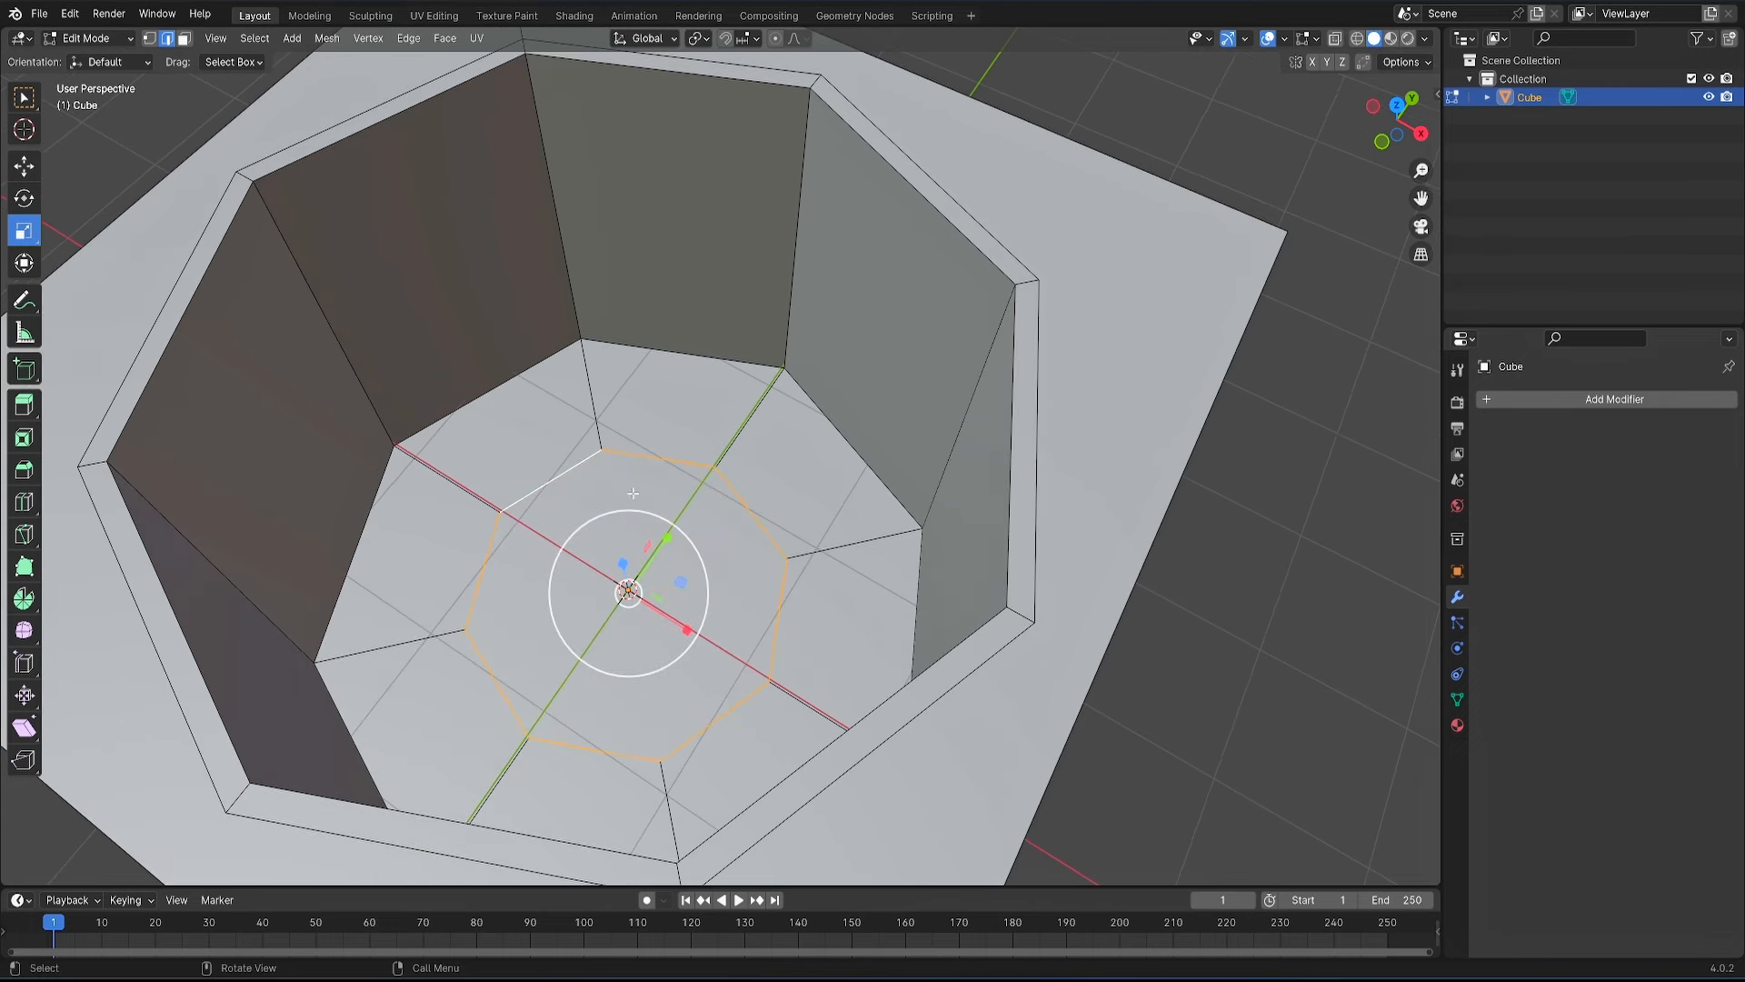
# - Scale the floor ring's inner loop outward into a narrow ledge along the wall and extrude its edges in place
pyautogui.moveTo(684, 583); pyautogui.dragTo(732, 576)
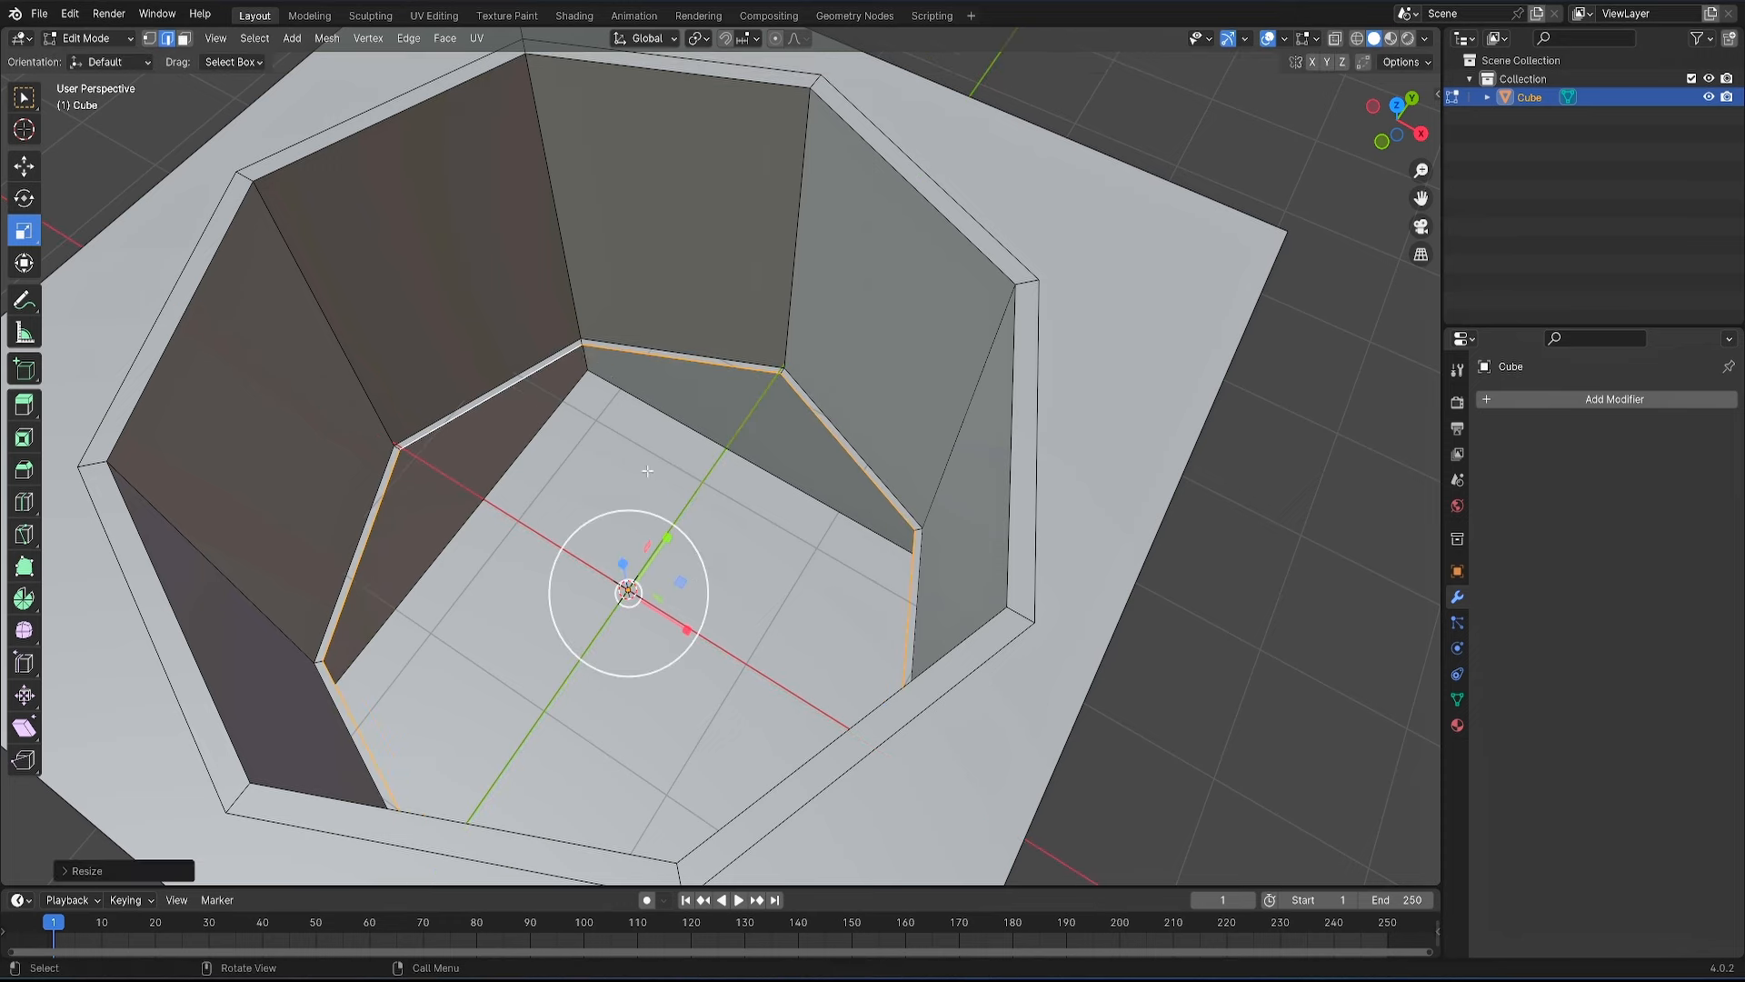
pyautogui.hotkey('ctrl', 'e')
pyautogui.click(591, 387)
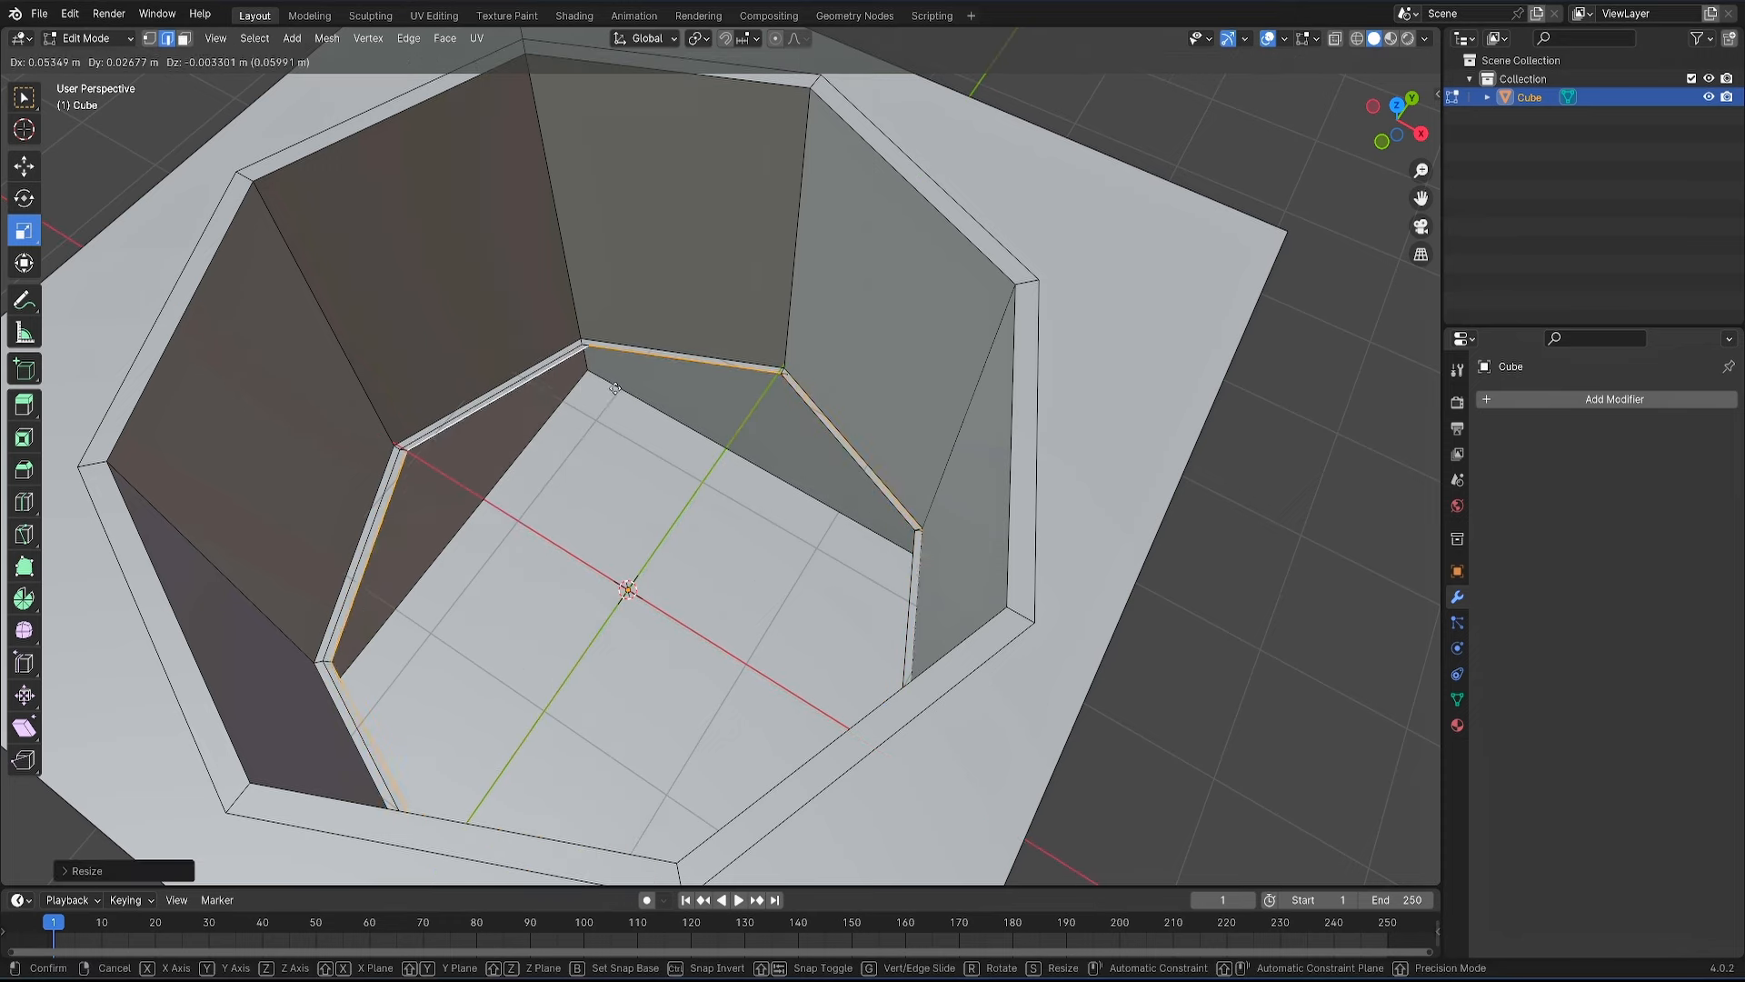
pyautogui.rightClick(675, 389)
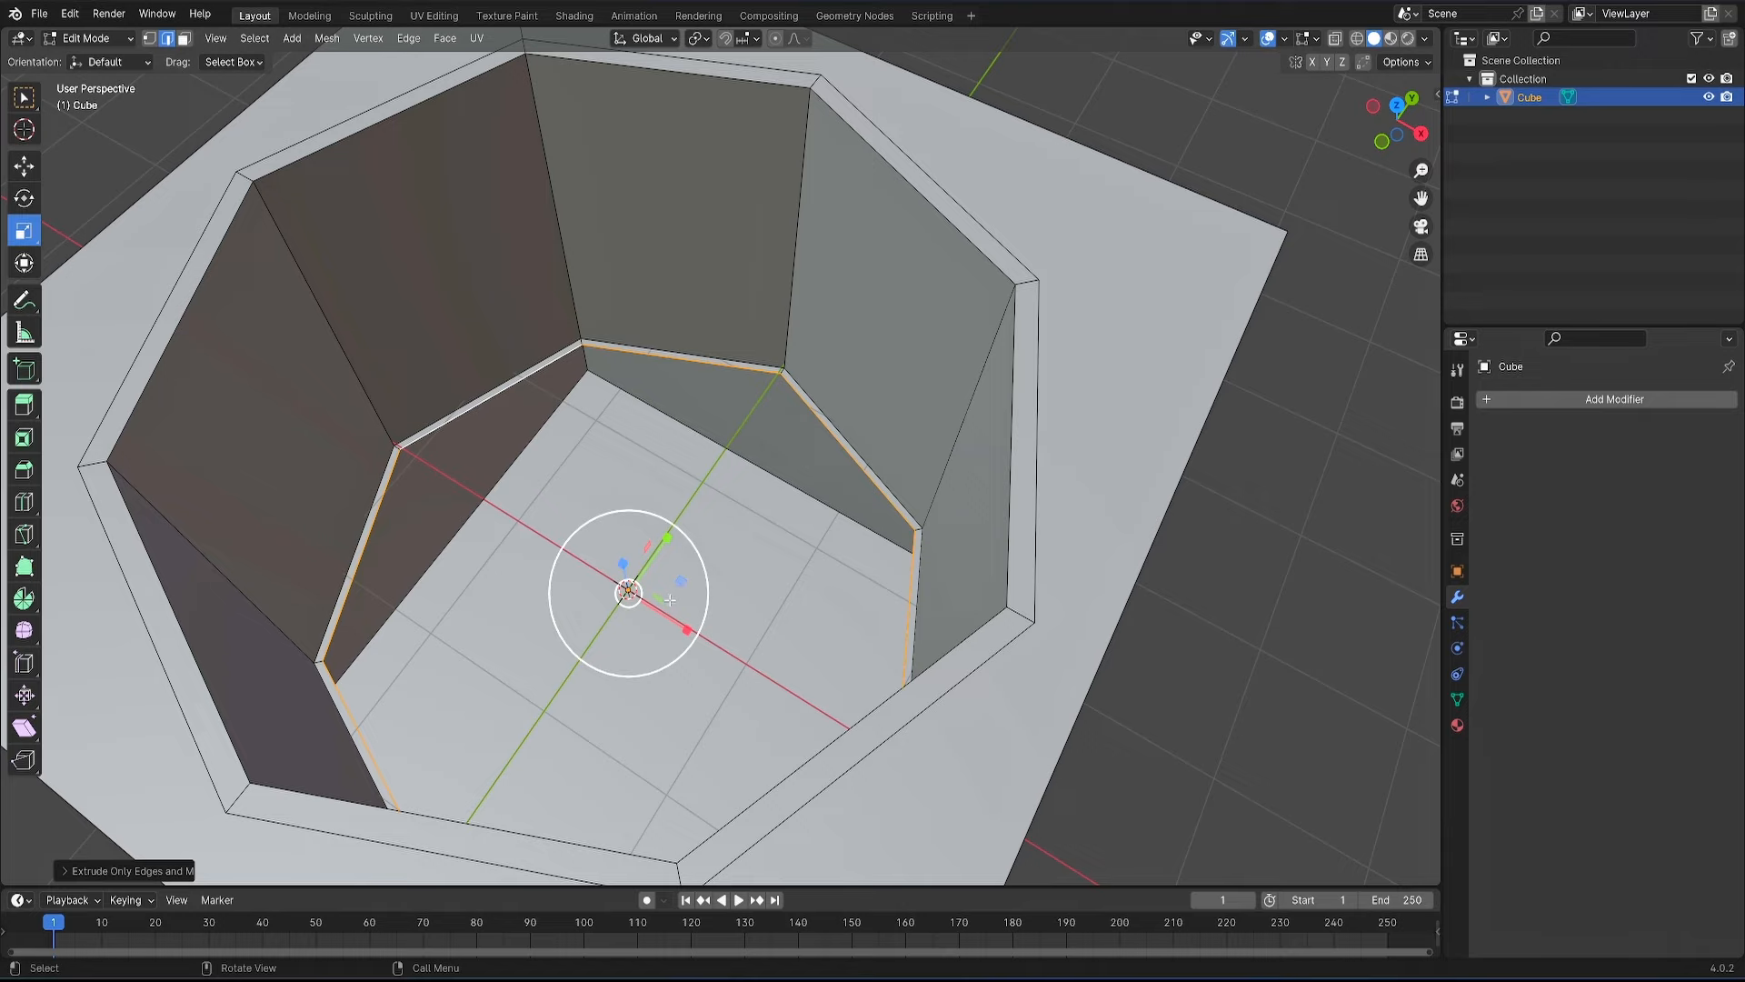
# - Scale the extruded loop inward to a small octagon at the hole's centre and fill it with a face
pyautogui.moveTo(682, 579); pyautogui.dragTo(644, 583)
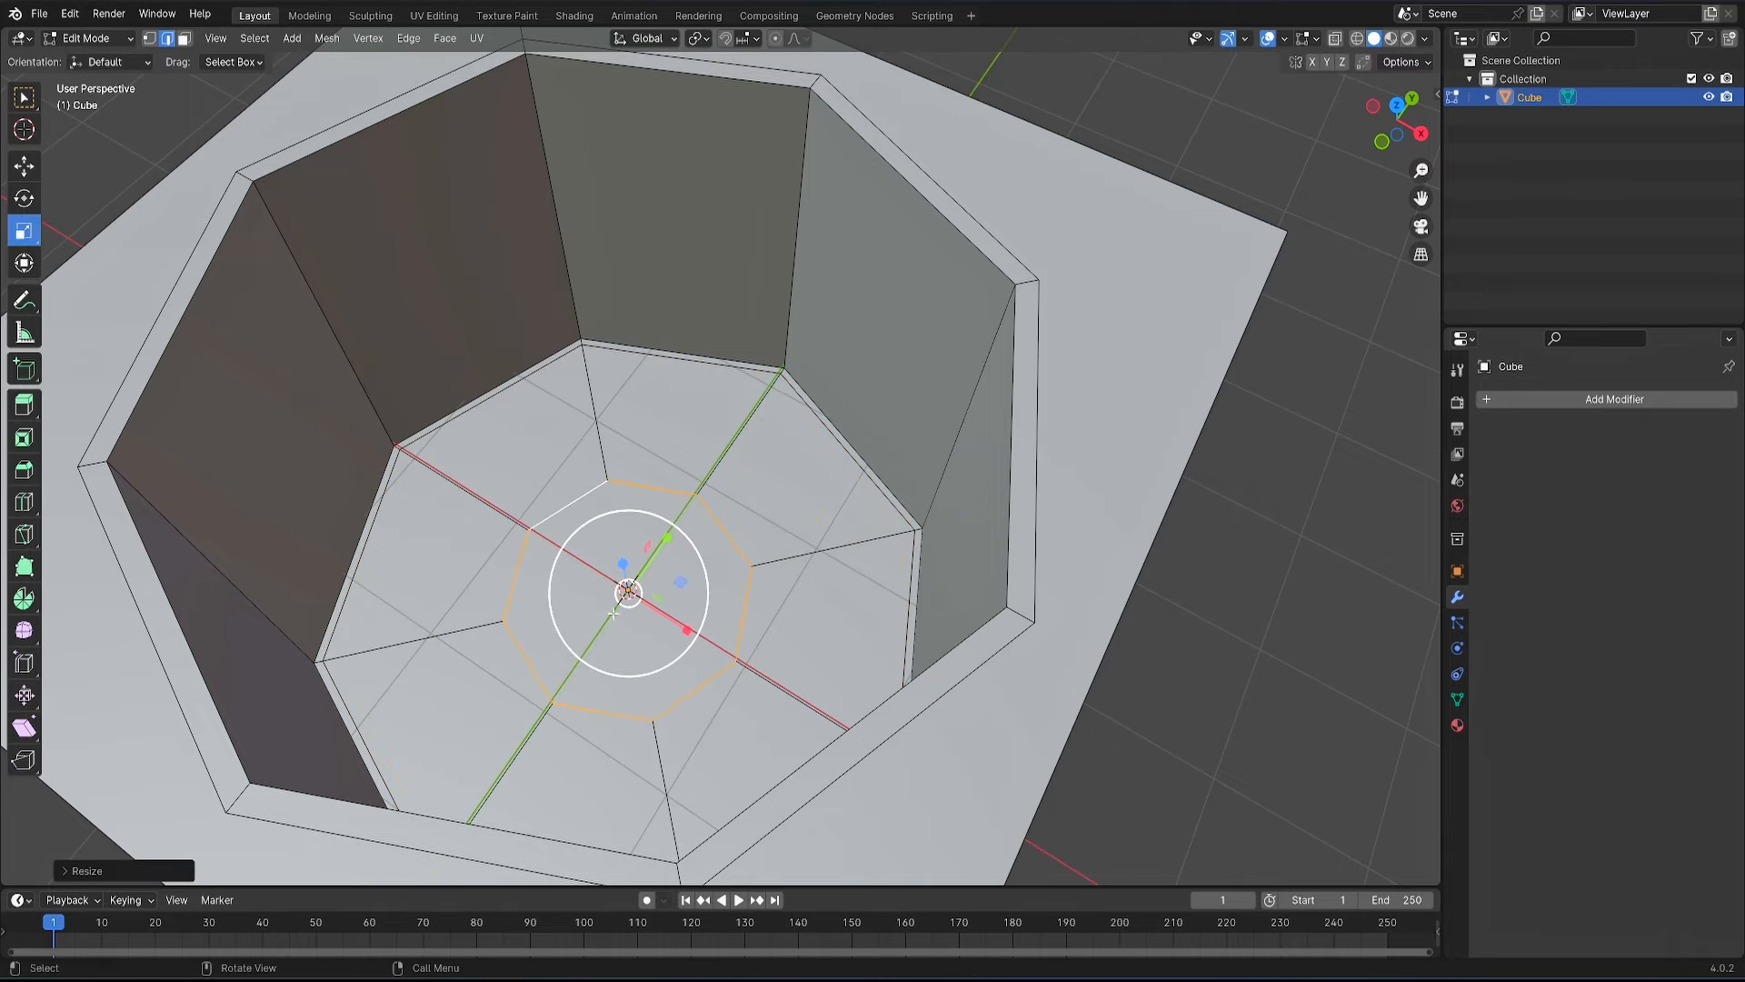
pyautogui.moveTo(607, 607)
pyautogui.mouseDown(button='middle')
pyautogui.moveTo(624, 582)
pyautogui.moveTo(628, 598)
pyautogui.mouseUp(button='middle')
pyautogui.press('f')
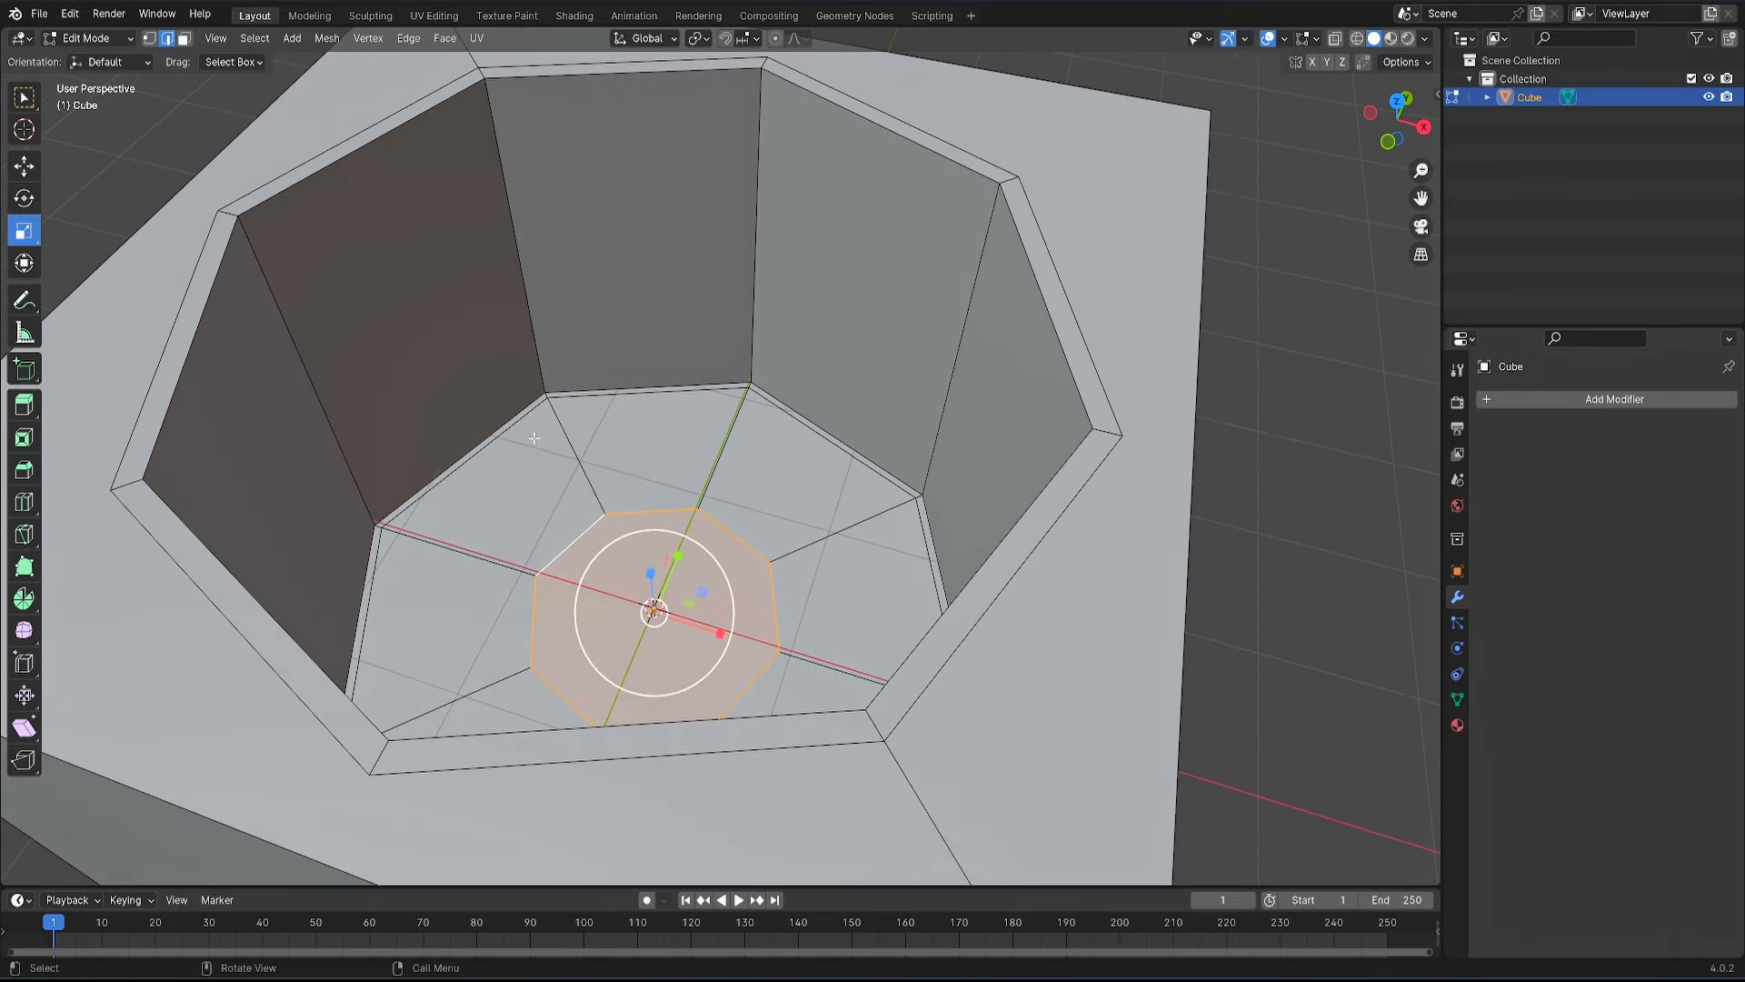
# - Add two supporting loop cuts around the hole's walls, one close under the rim and one just above the floor
pyautogui.hotkey('ctrl', 'e')
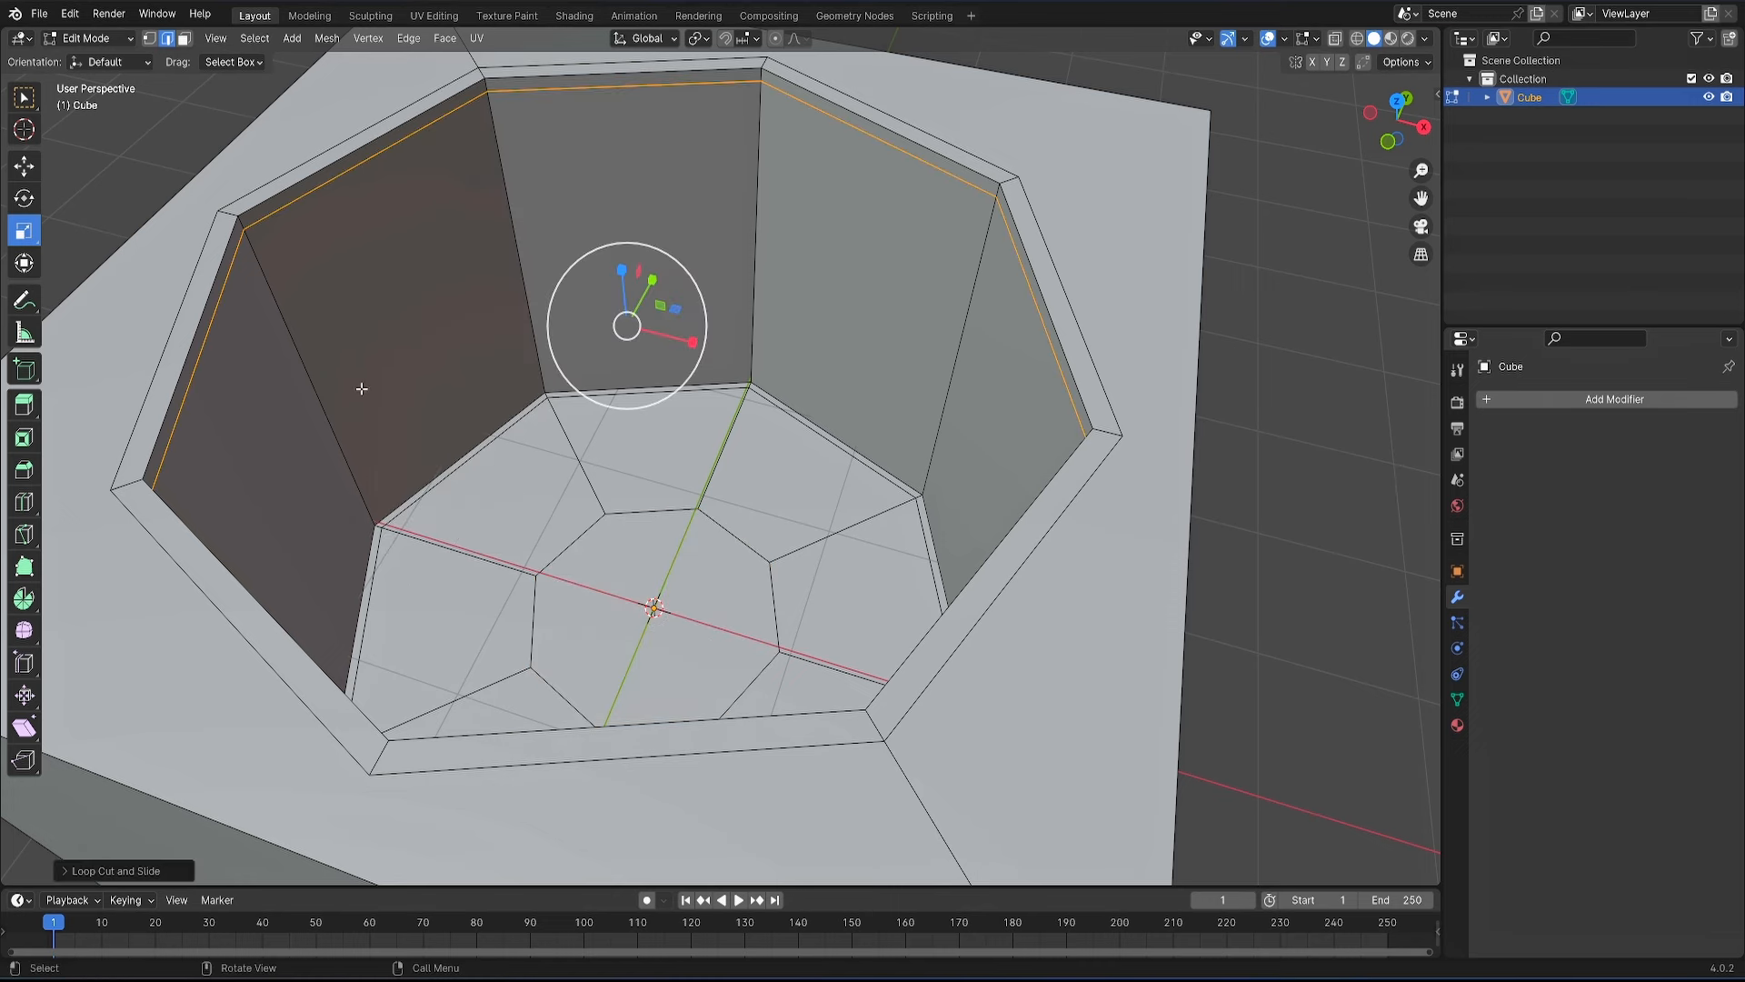
pyautogui.hotkey('ctrl', 'r')
pyautogui.click(331, 411)
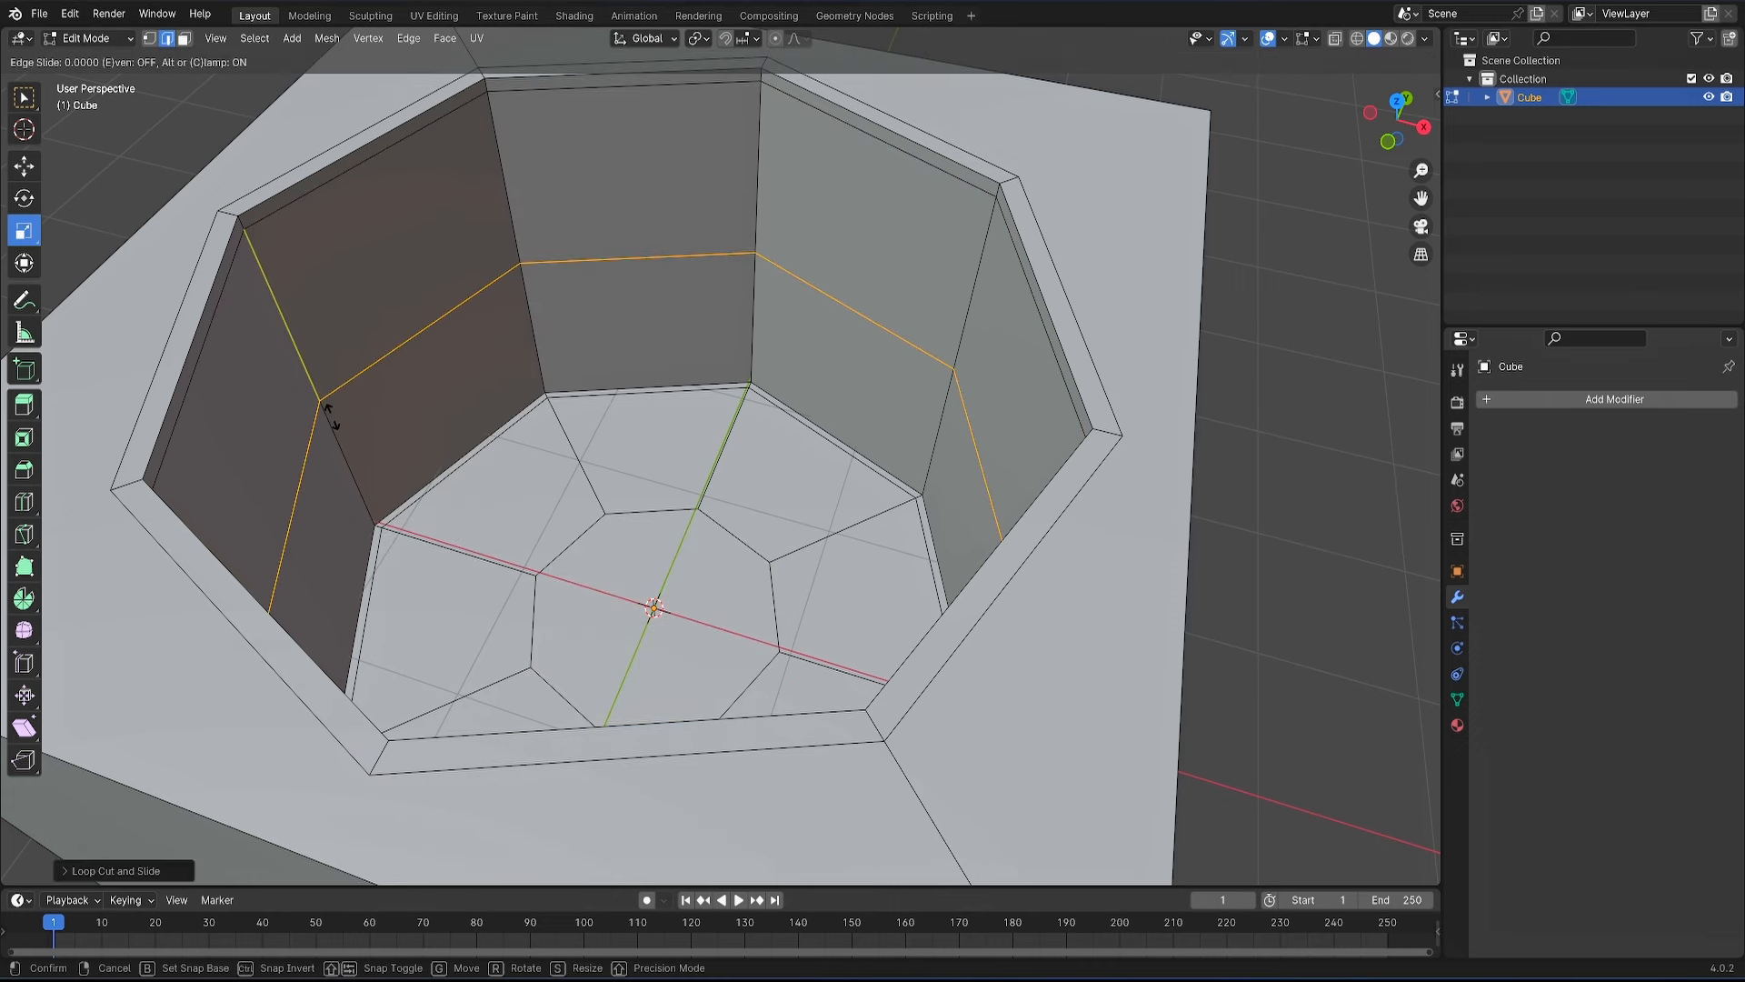
pyautogui.click(372, 532)
# - Add a loop cut around the middle of the hole's walls and bevel it to a width of about 0.42 m
pyautogui.hotkey('ctrl', 'r')
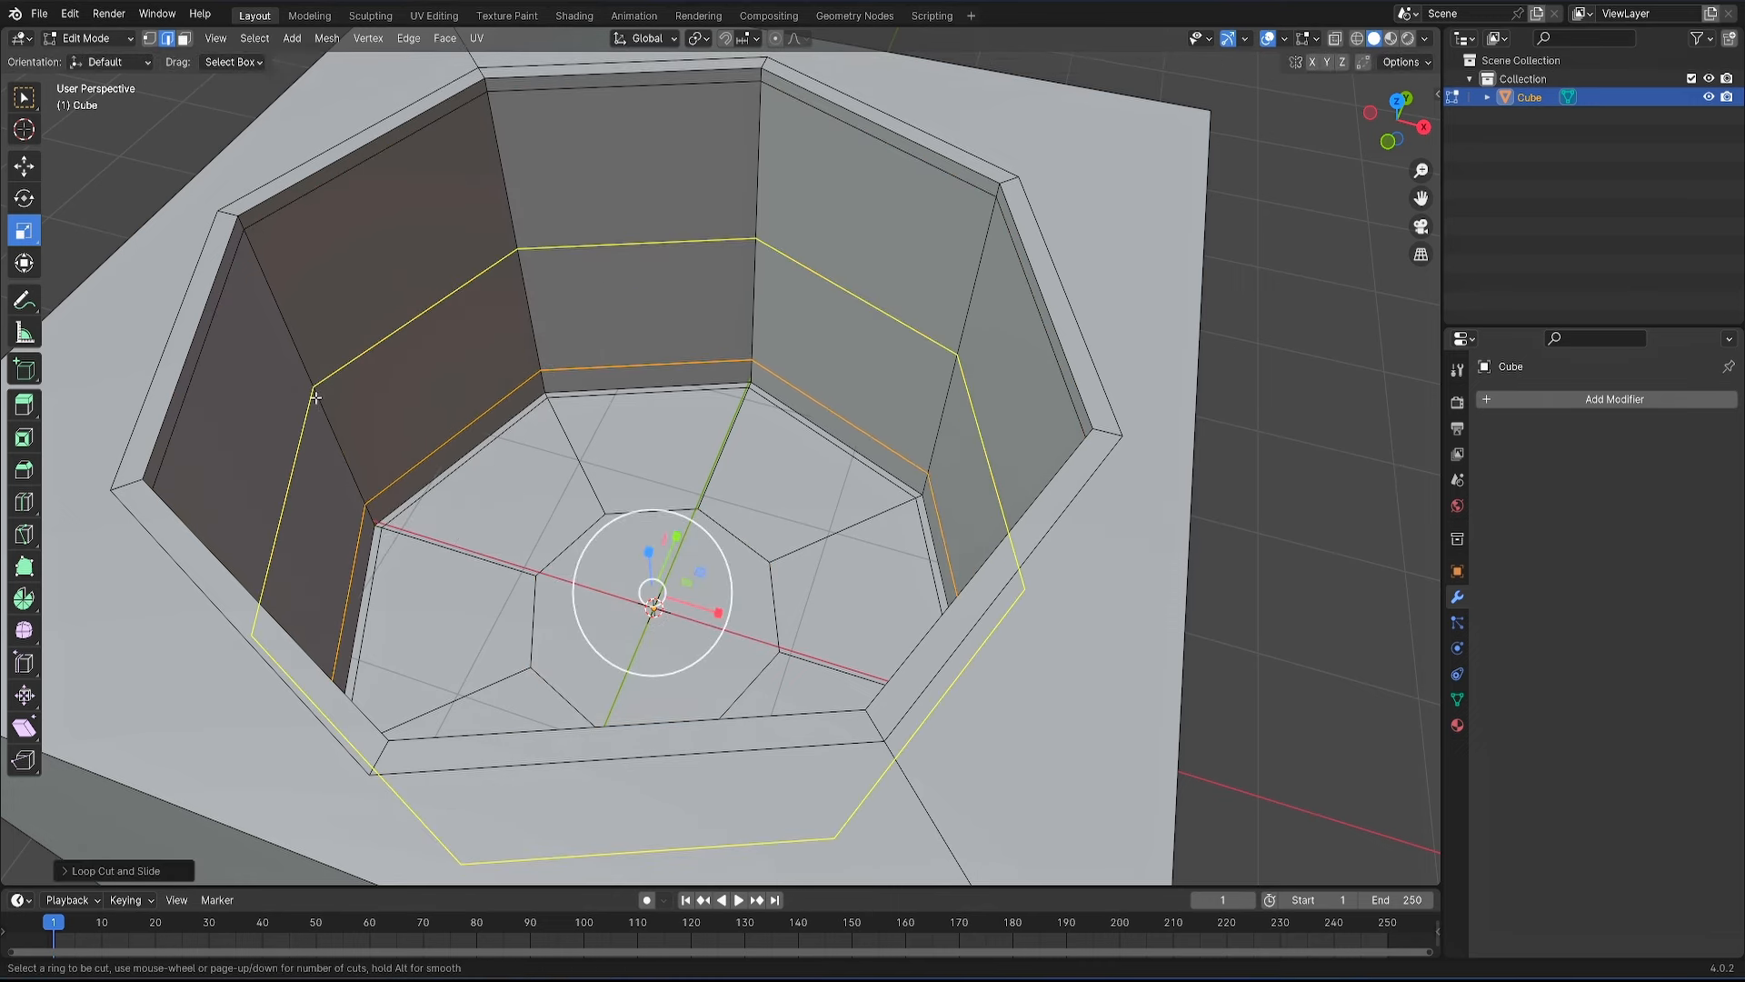
pyautogui.click(315, 393)
pyautogui.click(310, 385)
pyautogui.hotkey('ctrl', 'e')
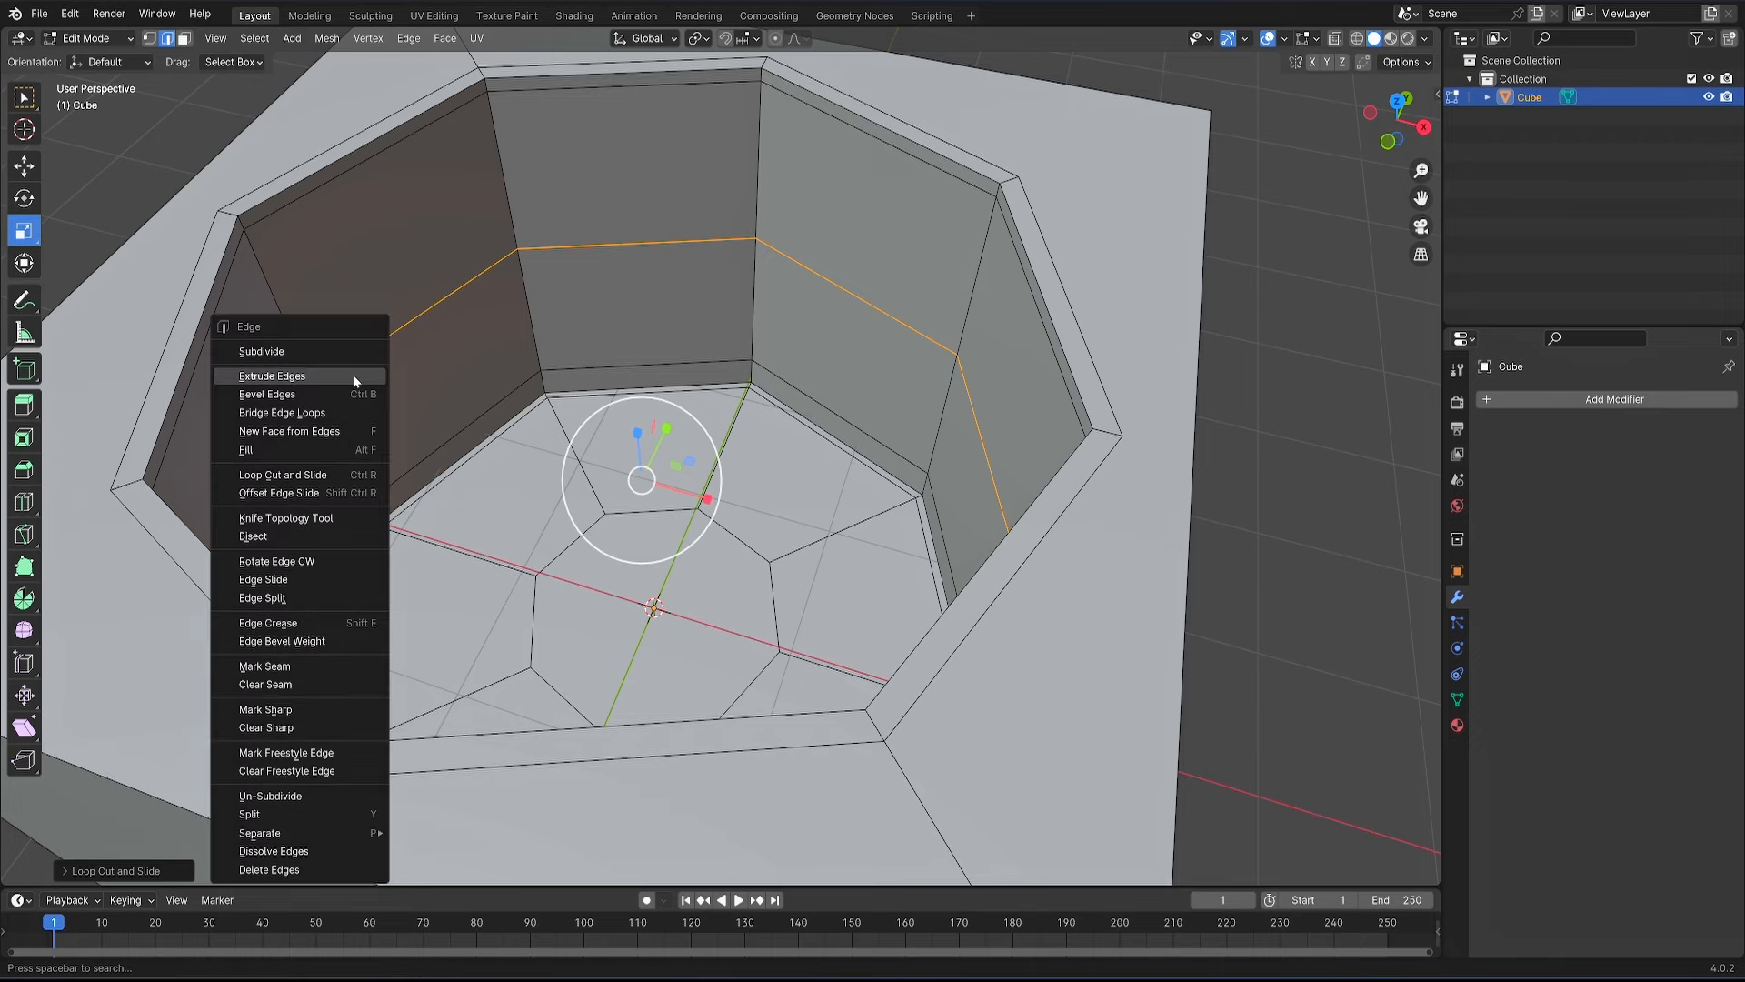
pyautogui.click(309, 396)
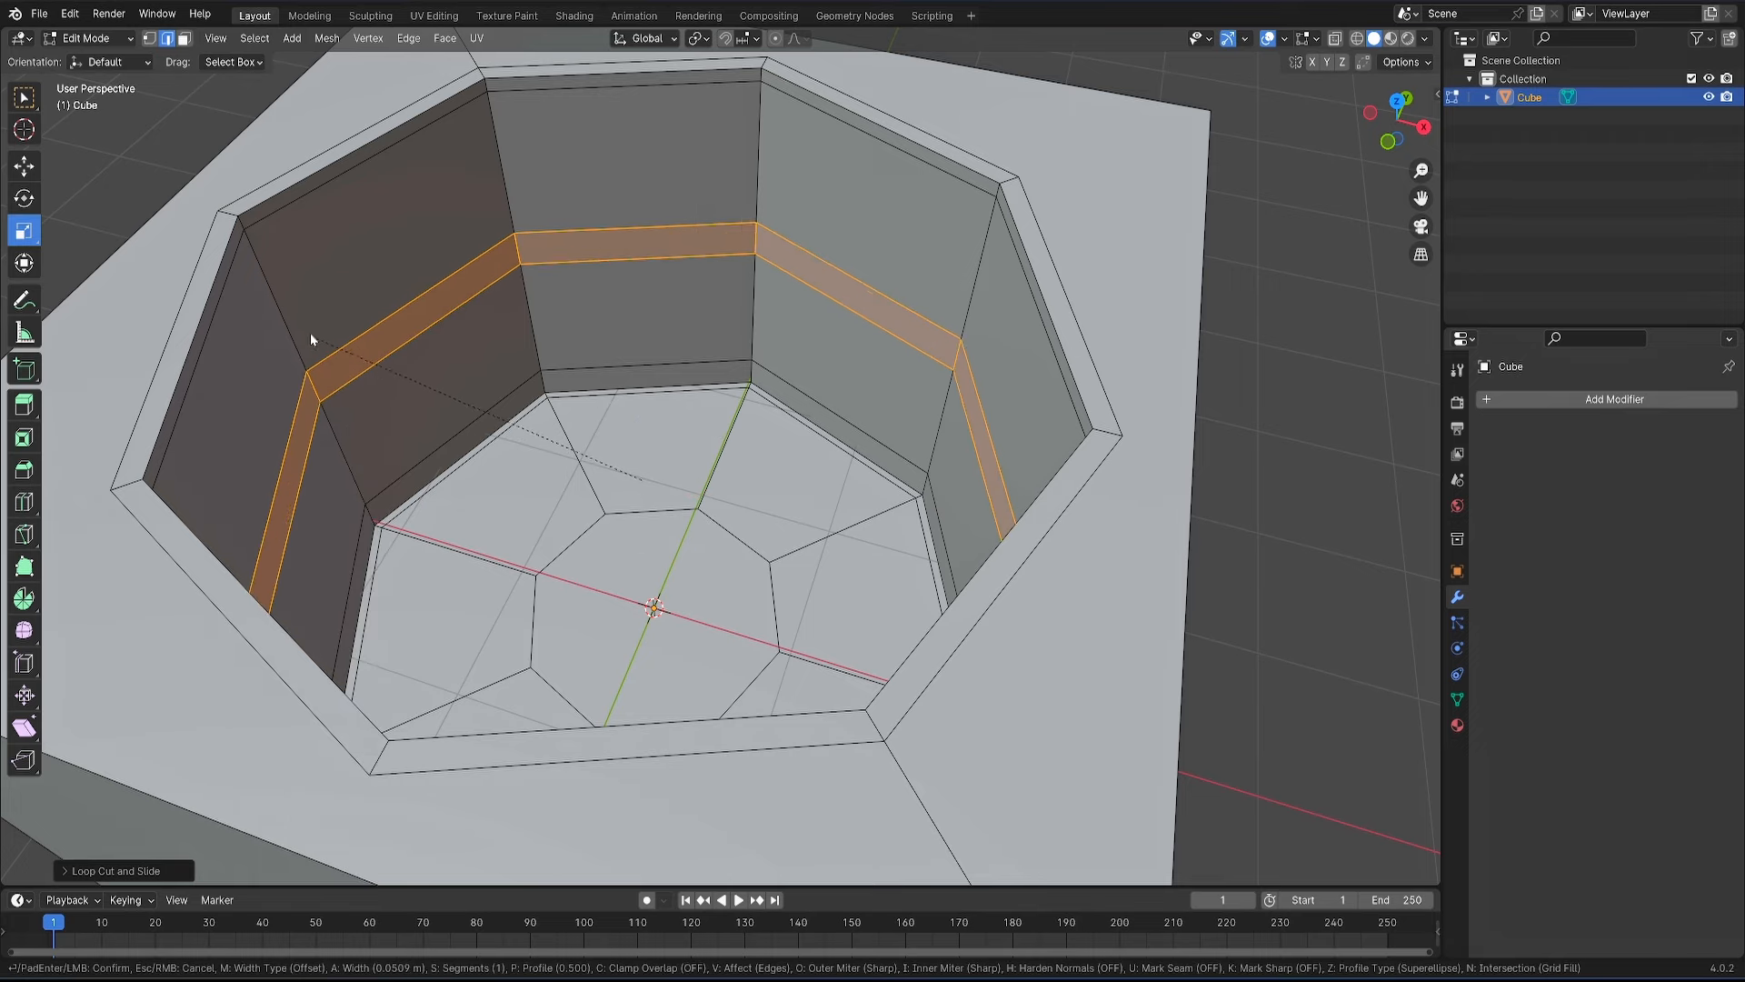
pyautogui.click(258, 250)
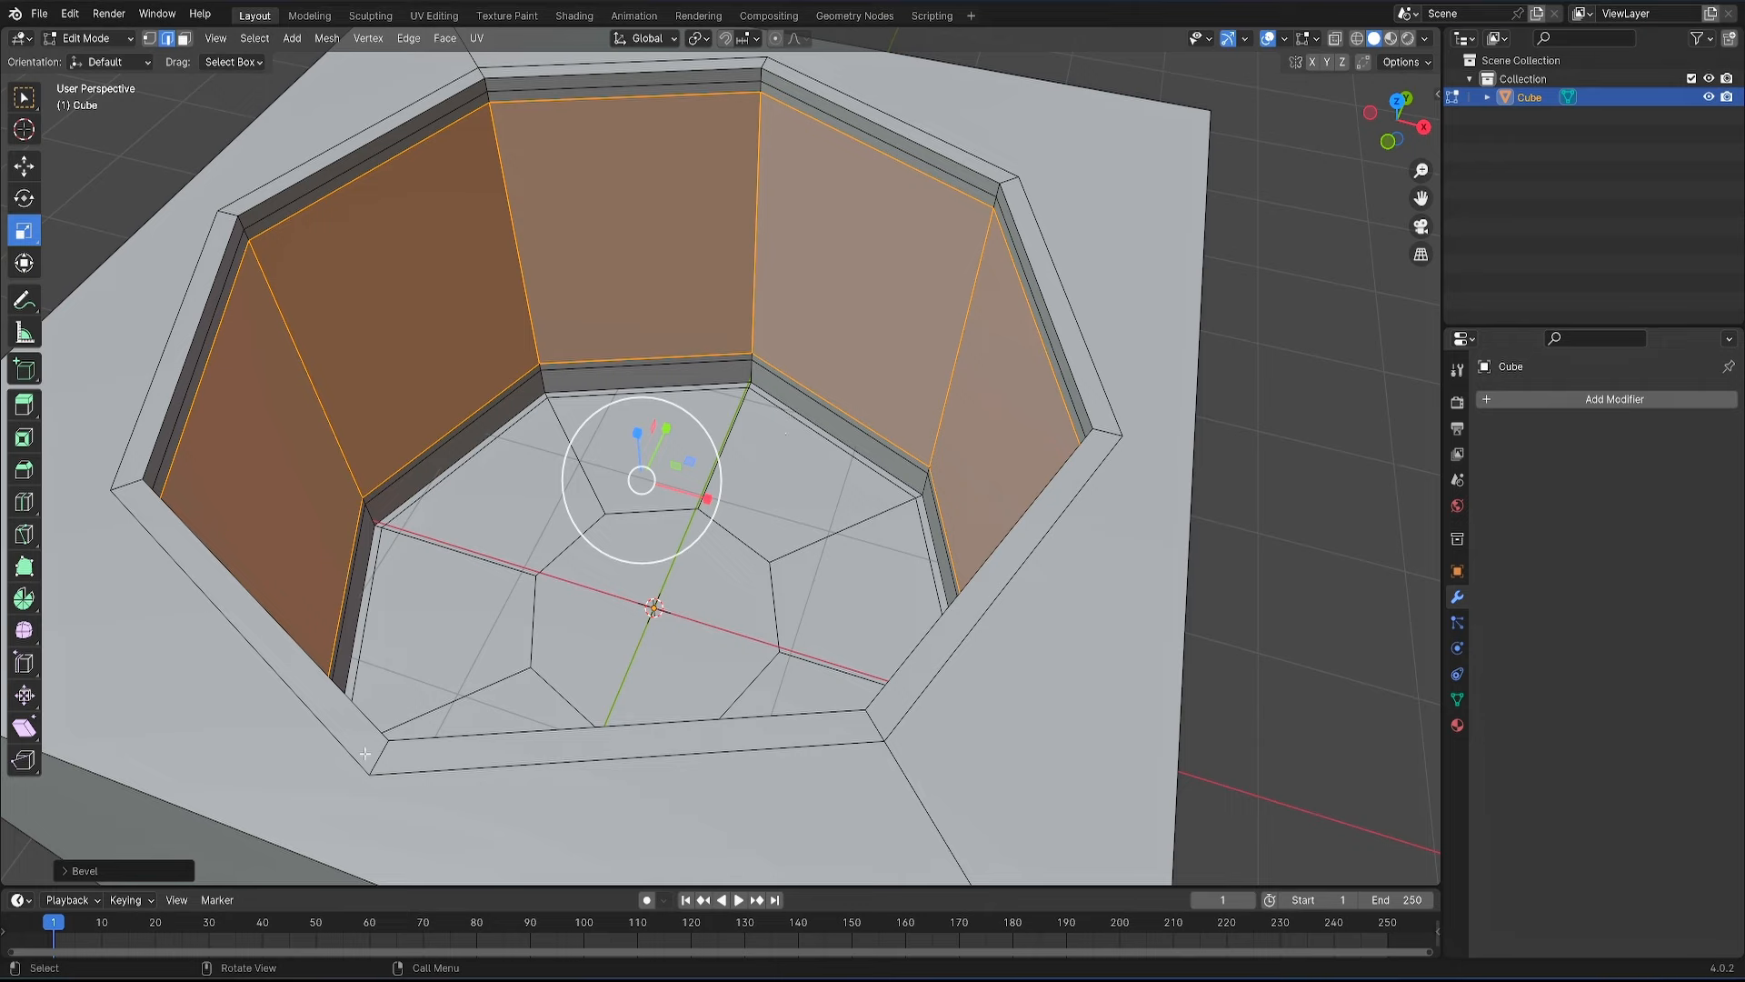
# - Set the wall bevel to 3 segments
pyautogui.click(63, 868)
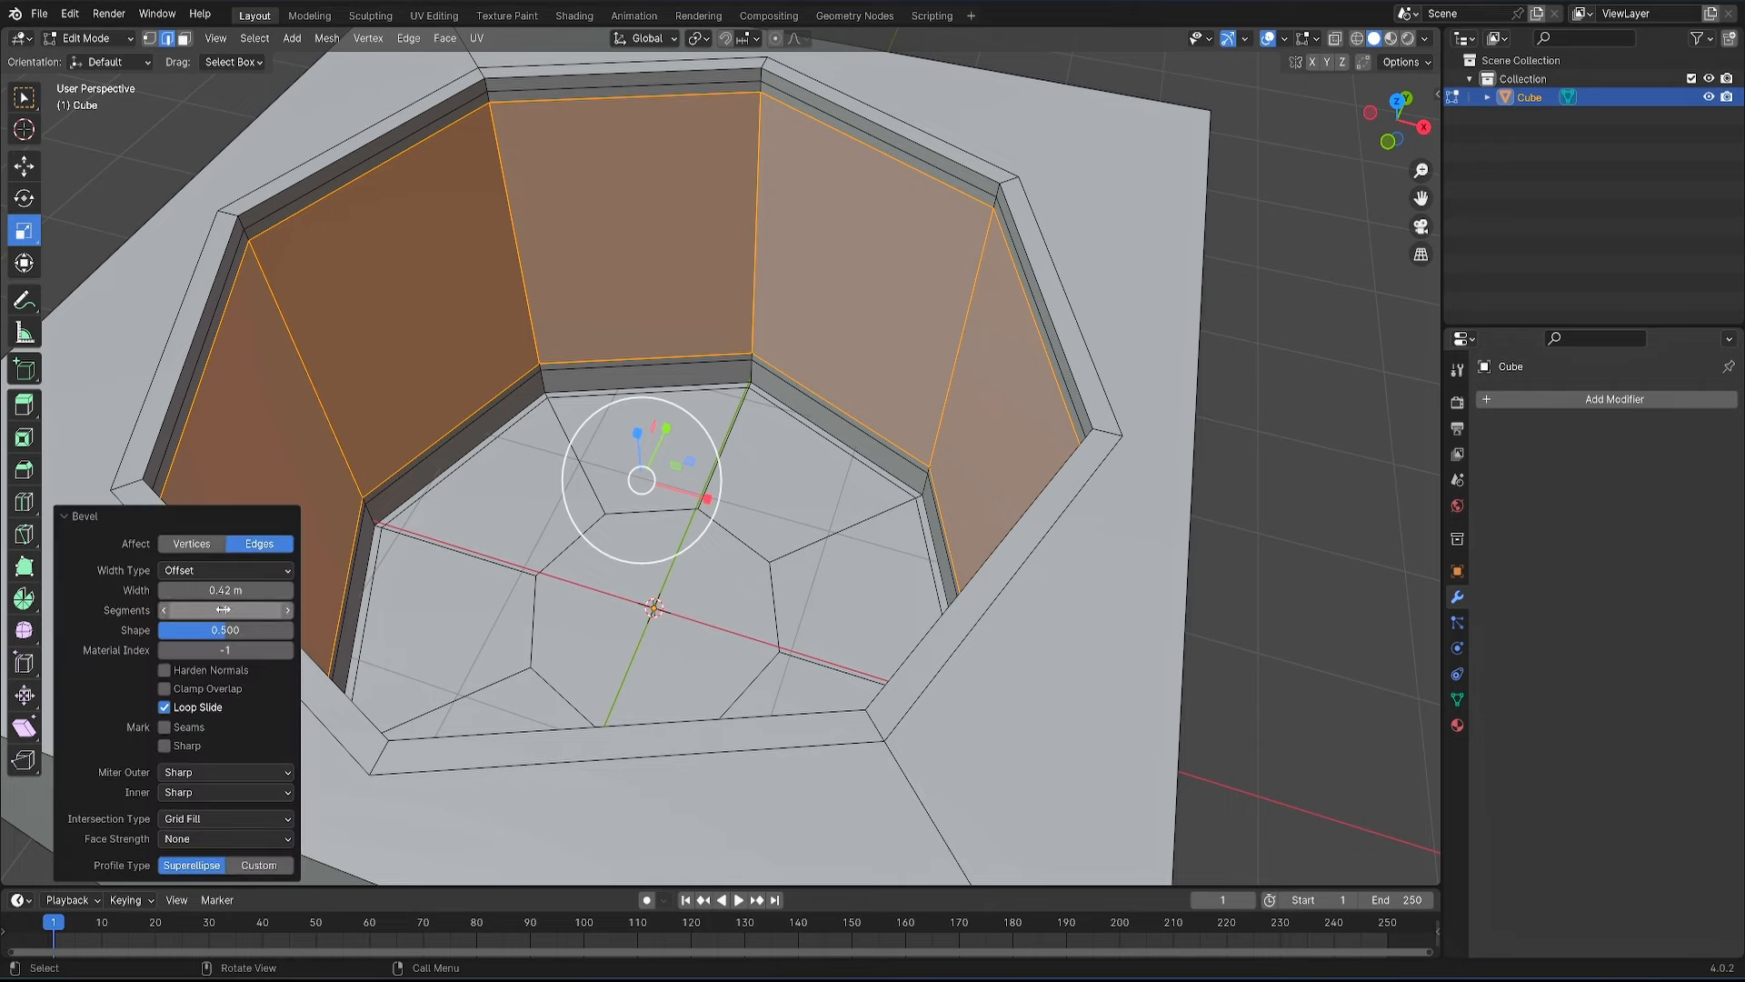
pyautogui.click(223, 608)
pyautogui.click(221, 635)
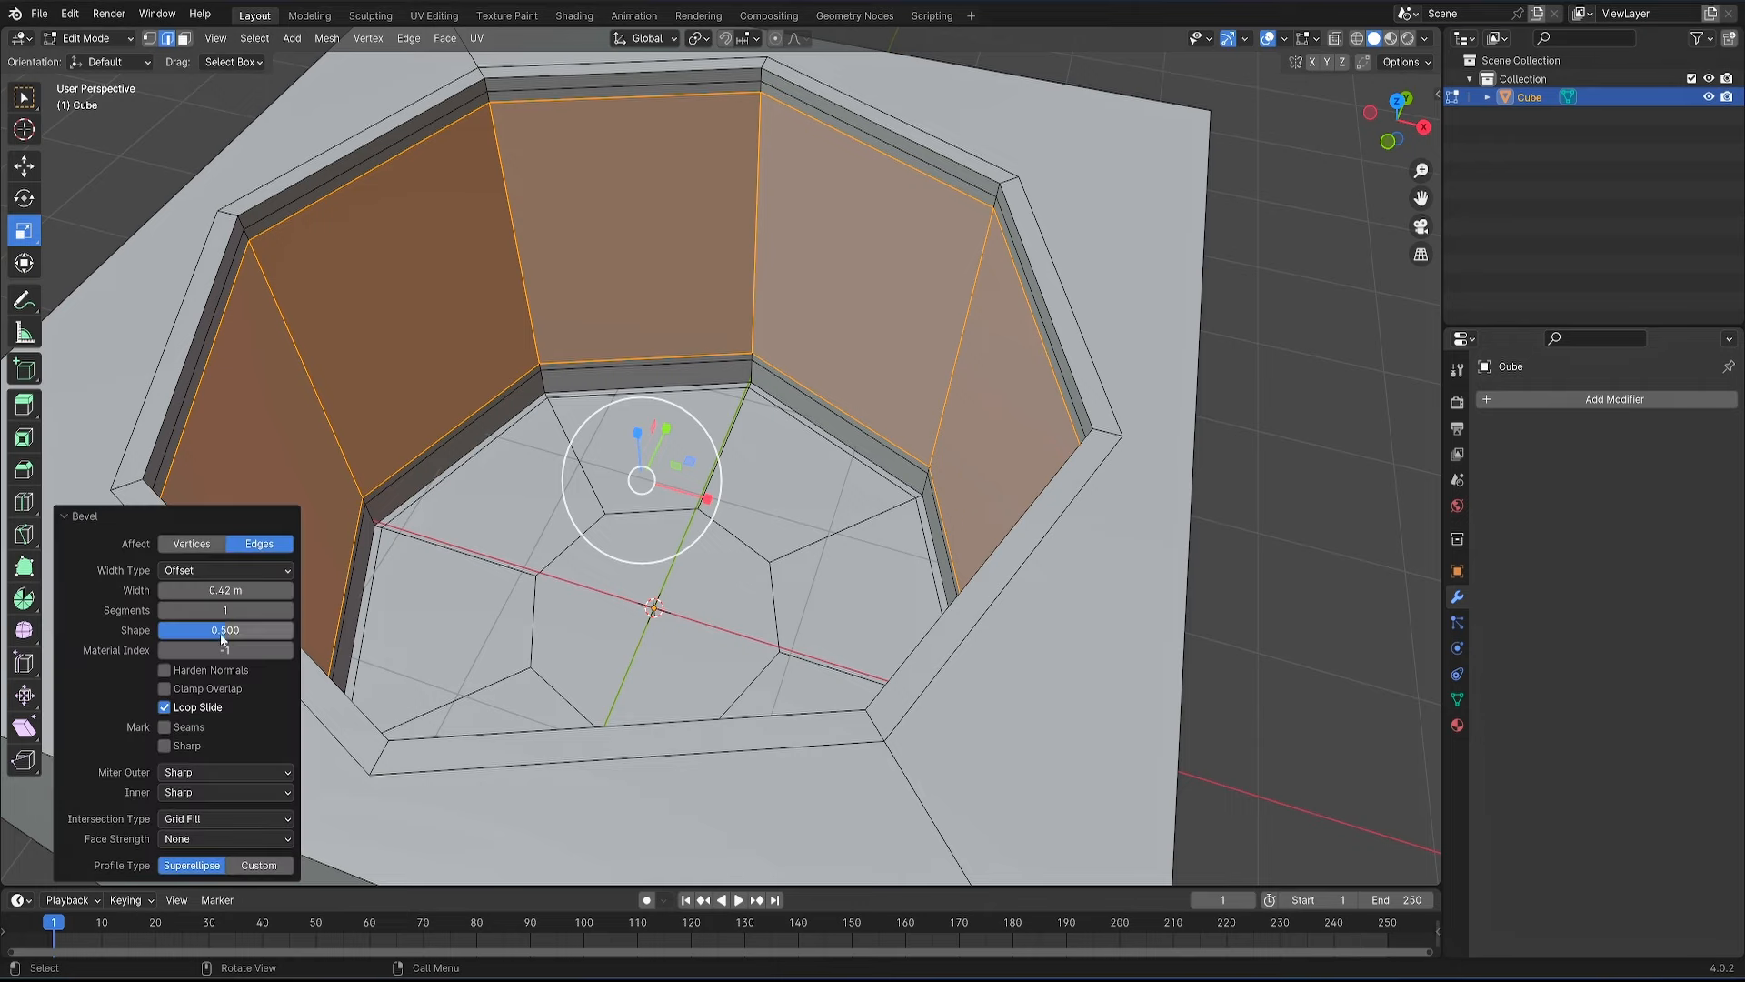
pyautogui.click(221, 611)
pyautogui.write('3')
pyautogui.press('Return')
pyautogui.click(80, 523)
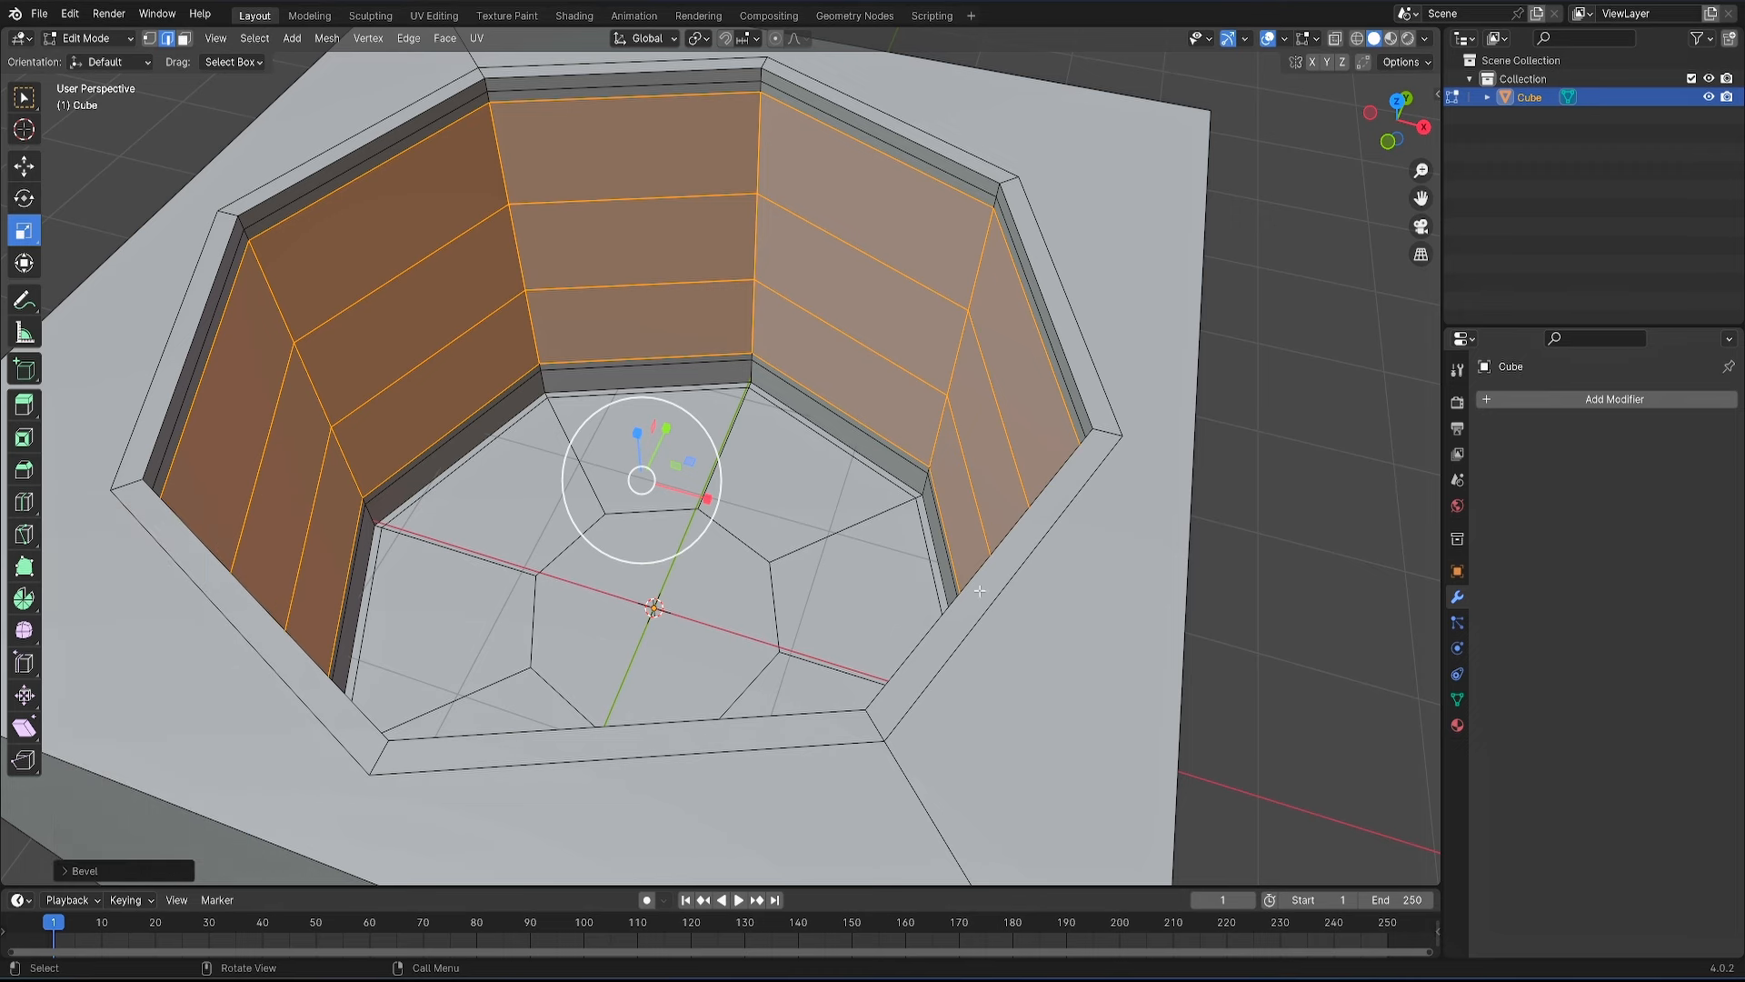
# - In front wireframe view, add a vertical loop cut through the middle of the cube's outer faces
pyautogui.scroll(-5, 881, 617)
pyautogui.moveTo(881, 617); pyautogui.dragTo(873, 542, button='middle')
pyautogui.scroll(3, 840, 541)
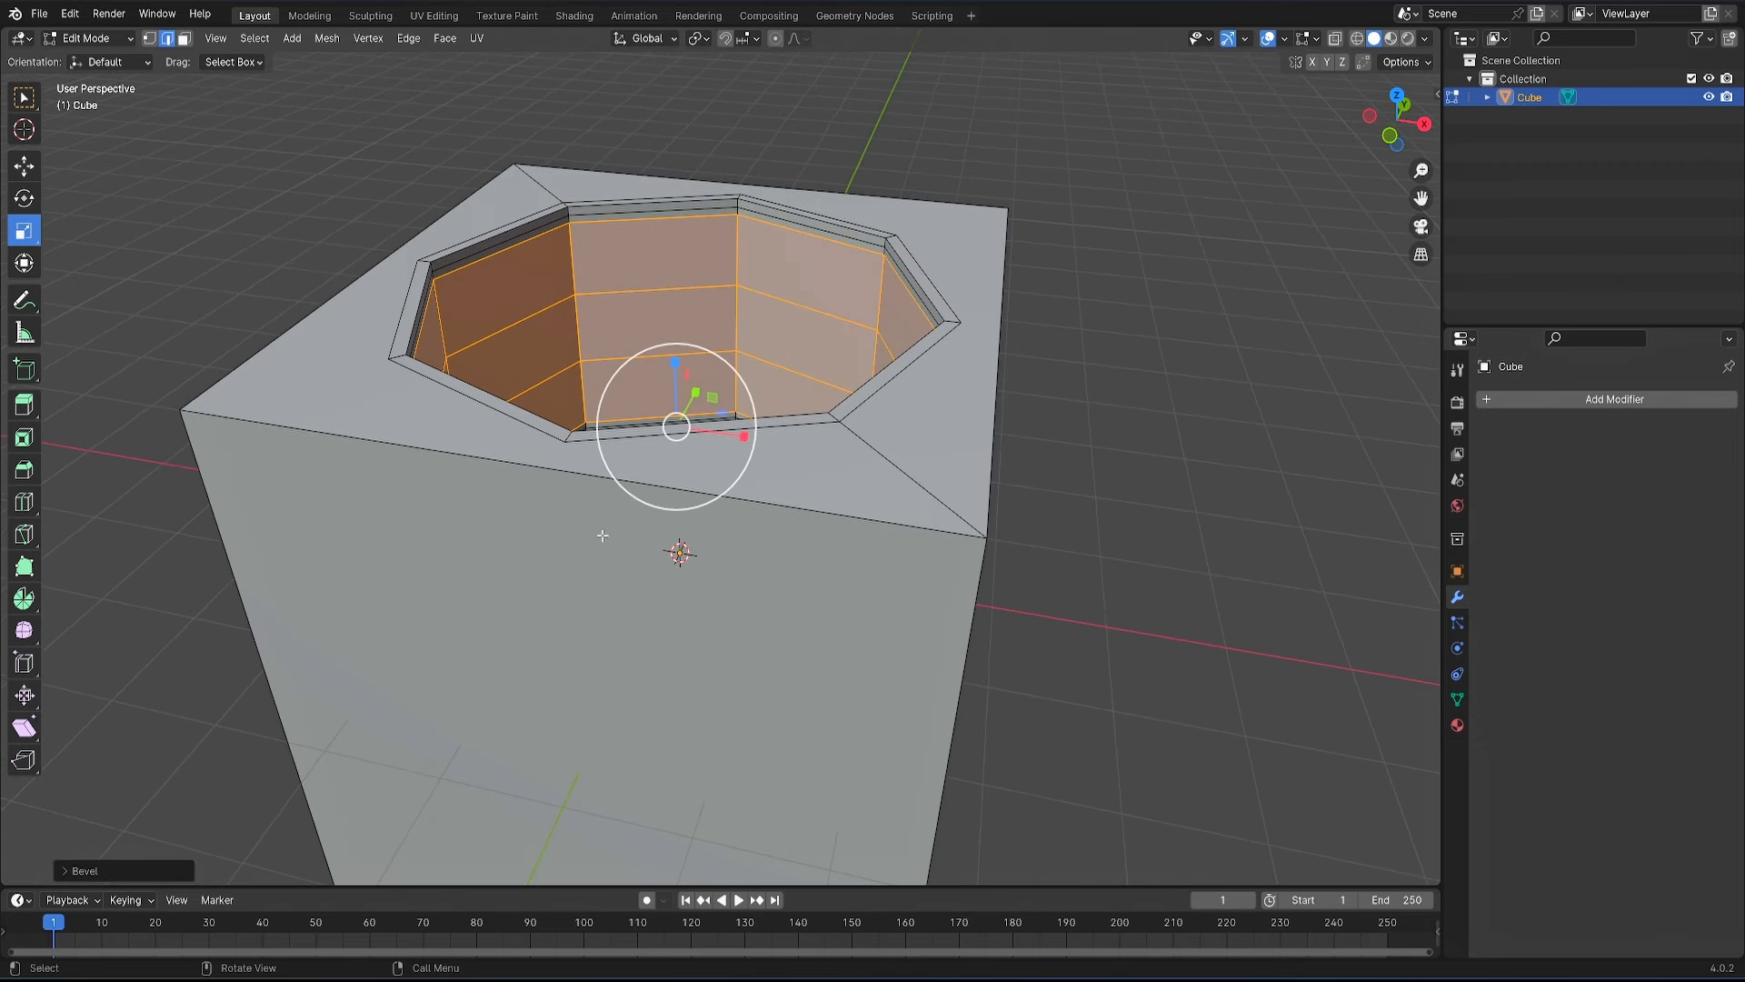
pyautogui.press('KP_1')
pyautogui.hotkey('shift', 'z')
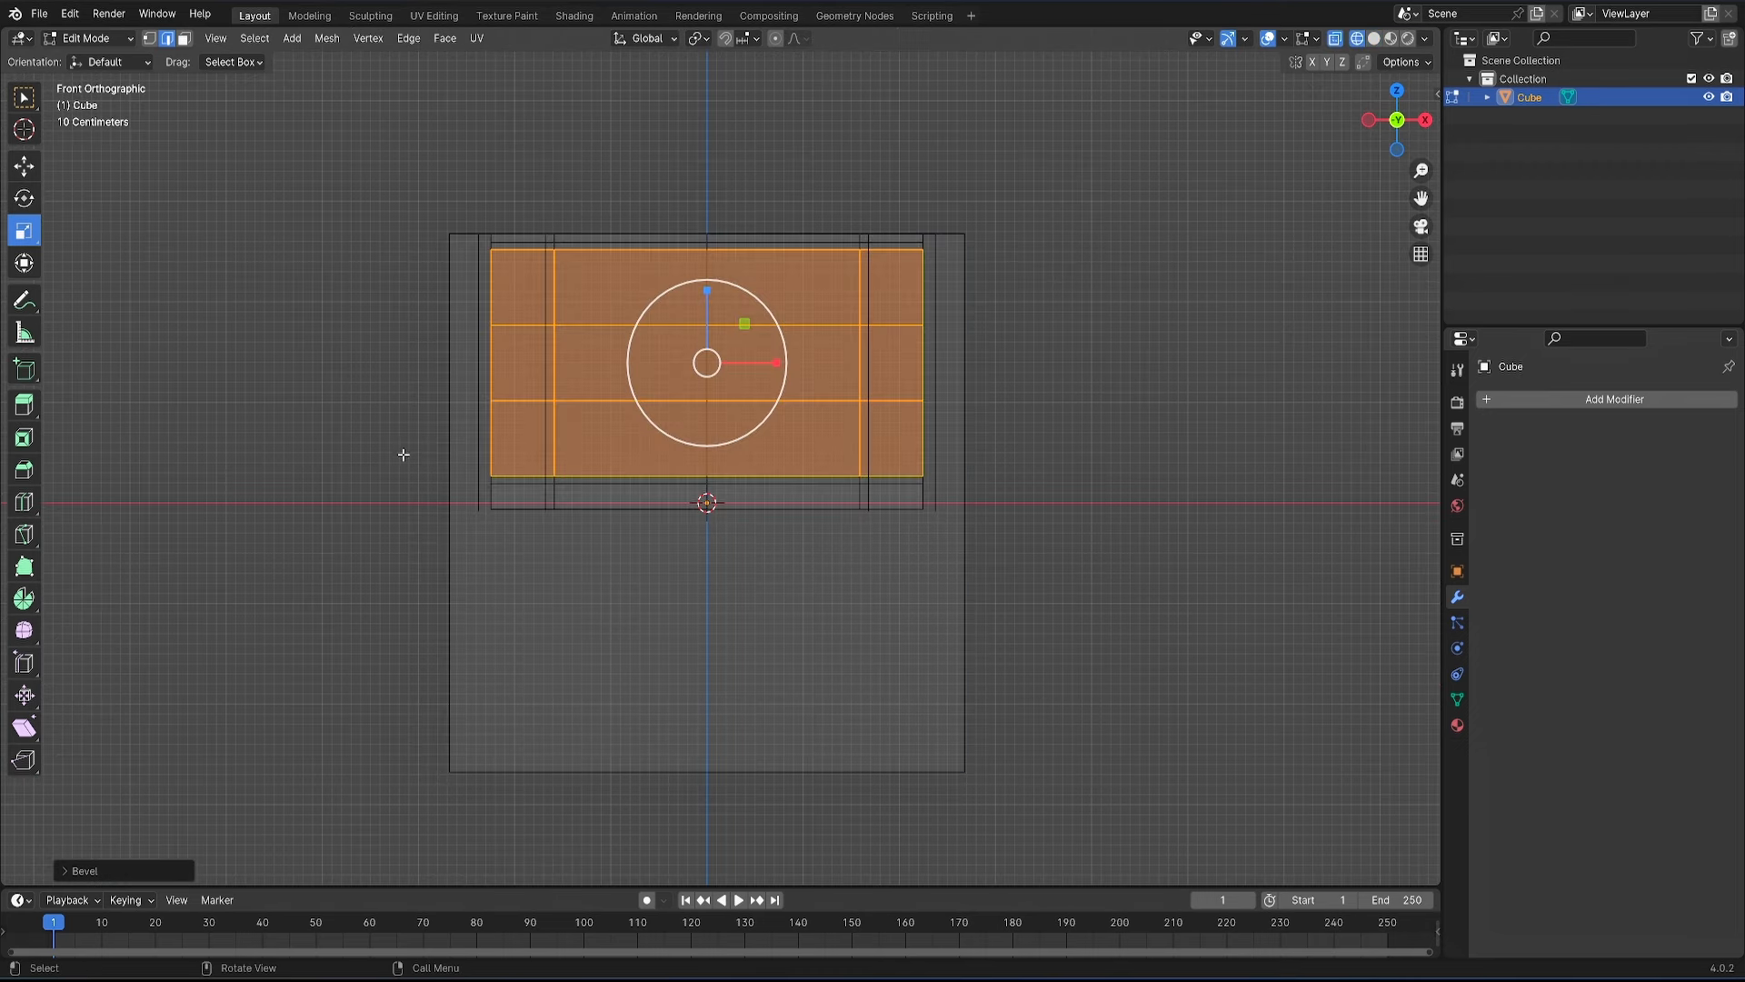
pyautogui.click(1084, 573)
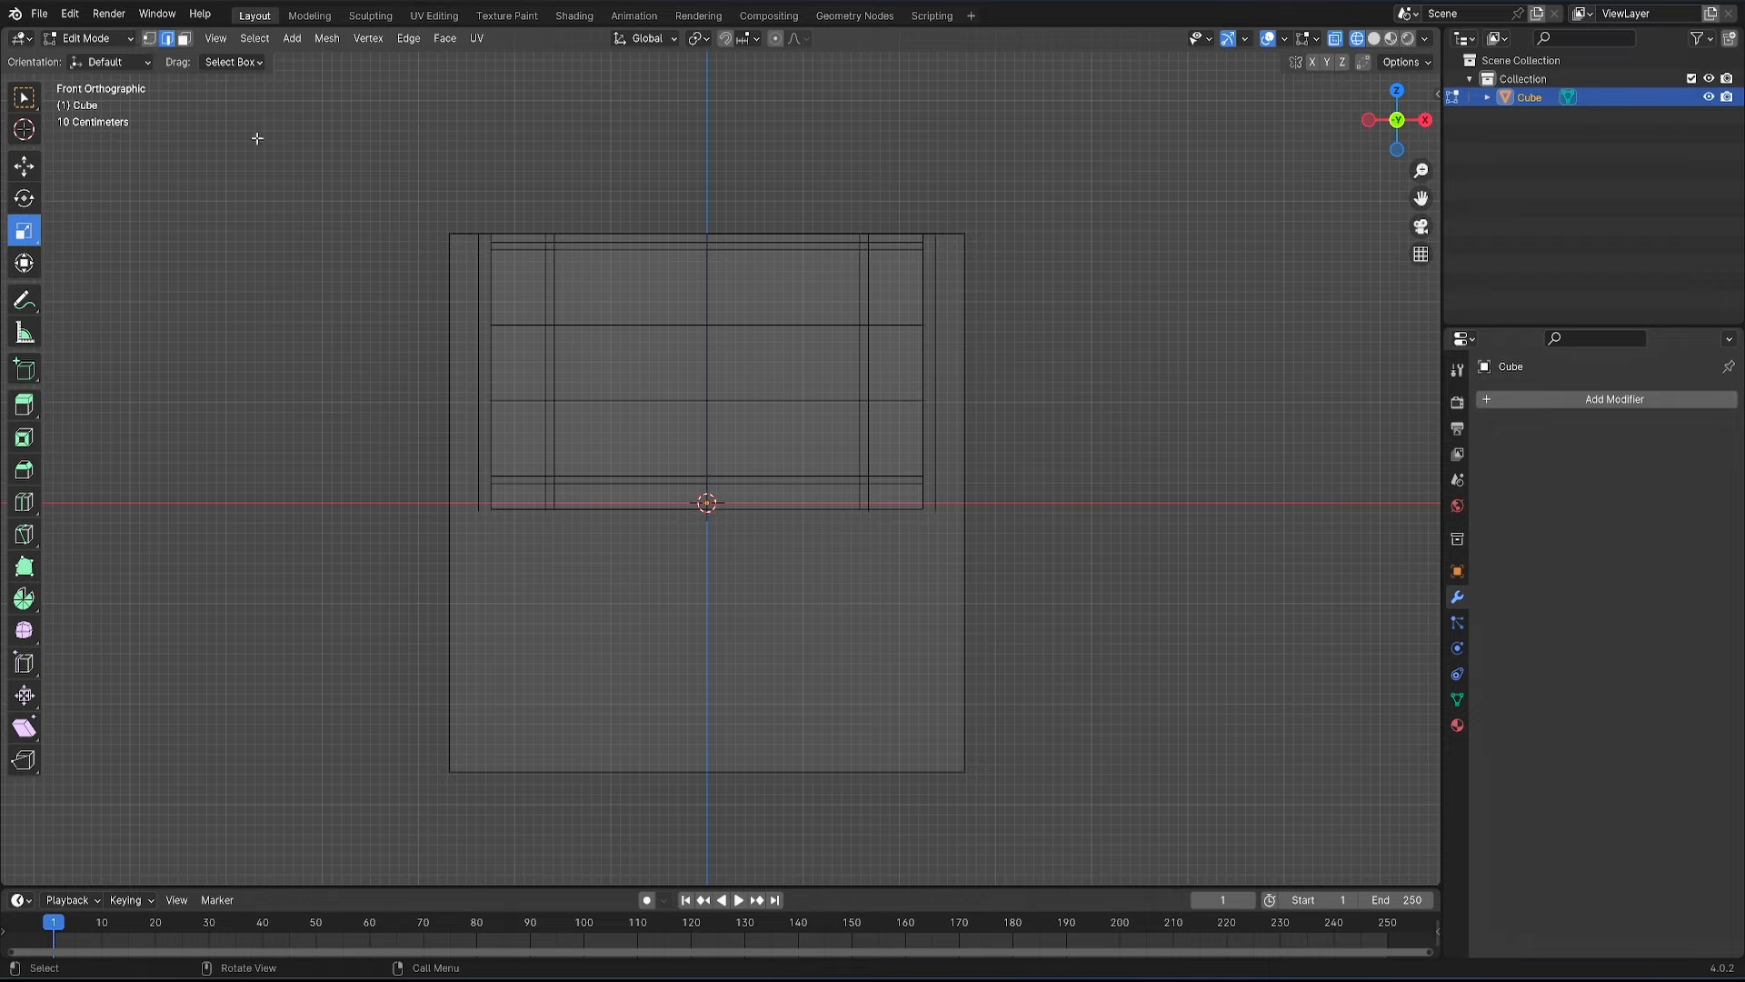
pyautogui.hotkey('ctrl', 'r')
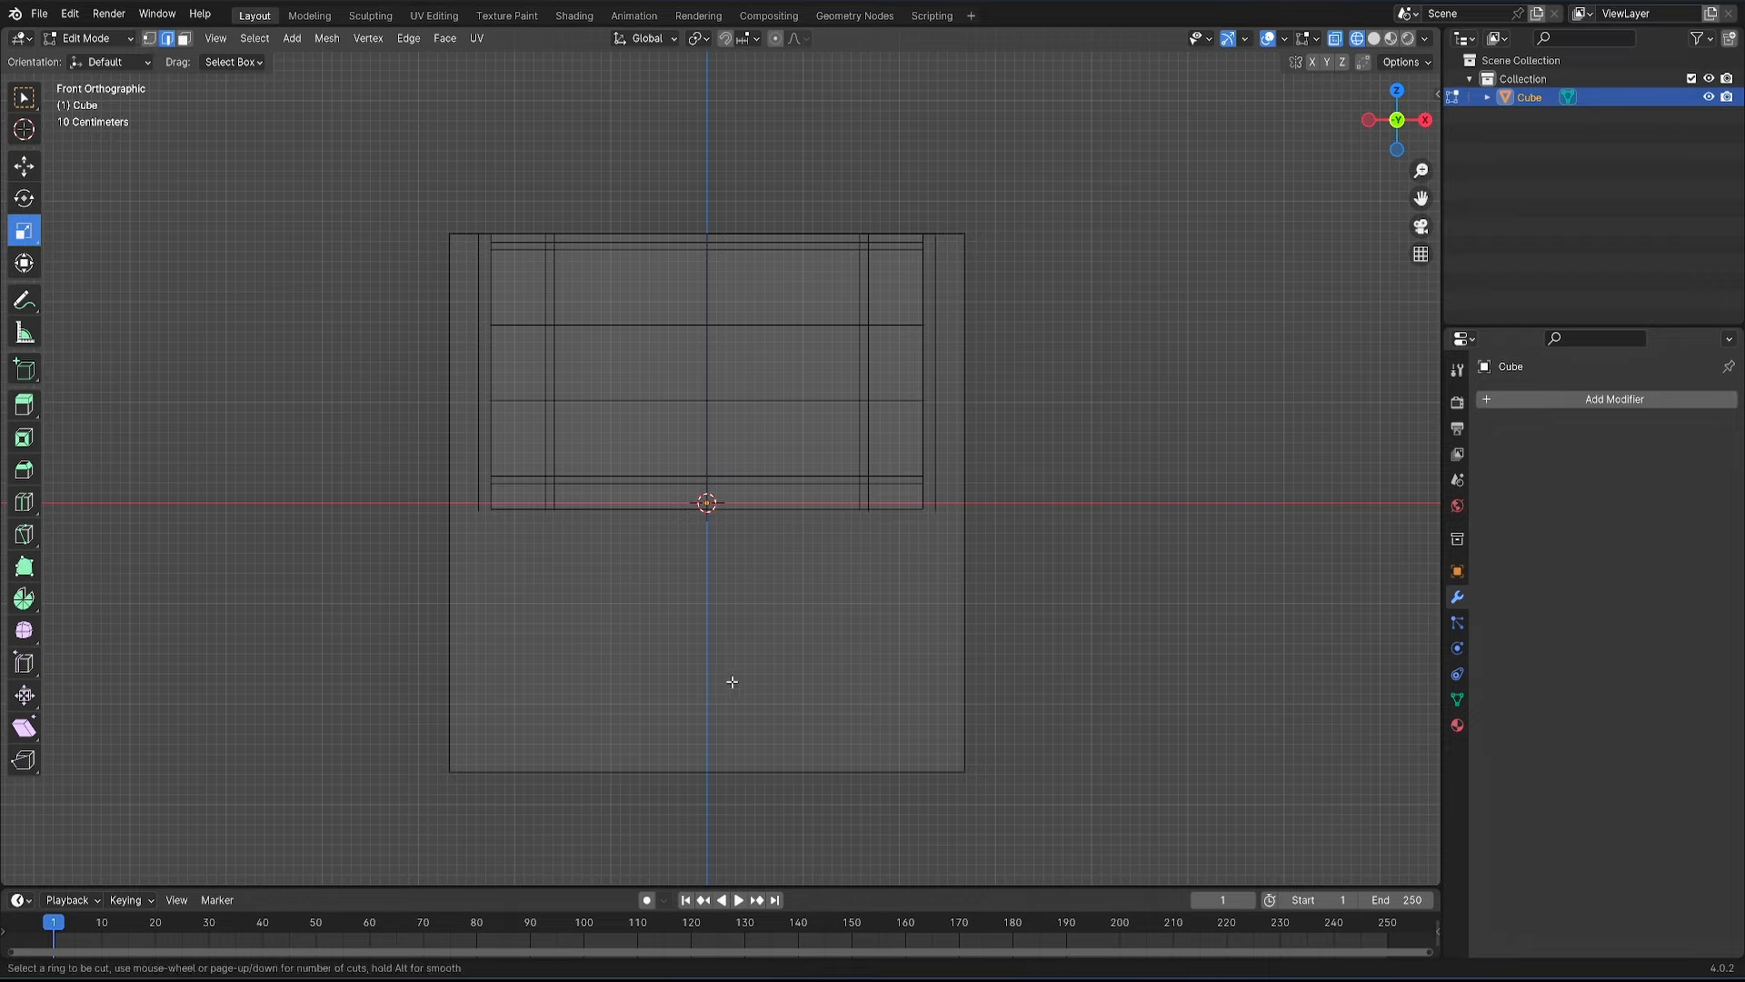
pyautogui.click(712, 762)
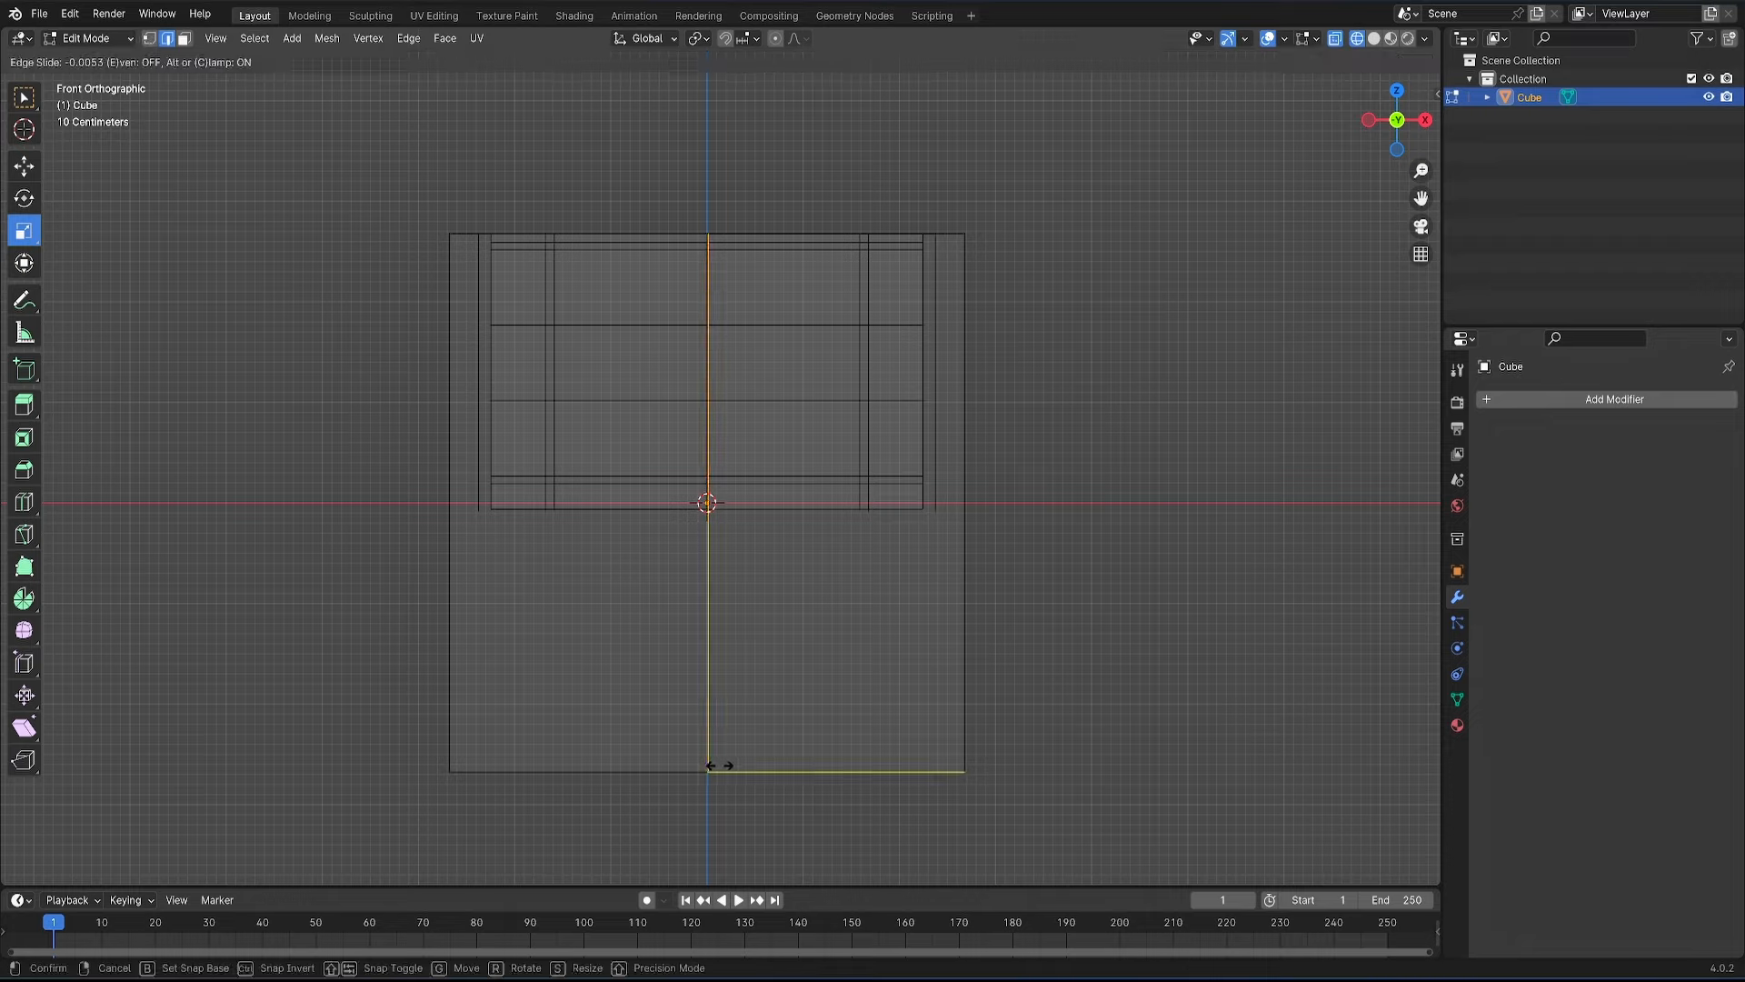
pyautogui.click(723, 763)
# - In right view, add a vertical loop cut through the middle of the other two sides and return to solid shading
pyautogui.press('KP_3')
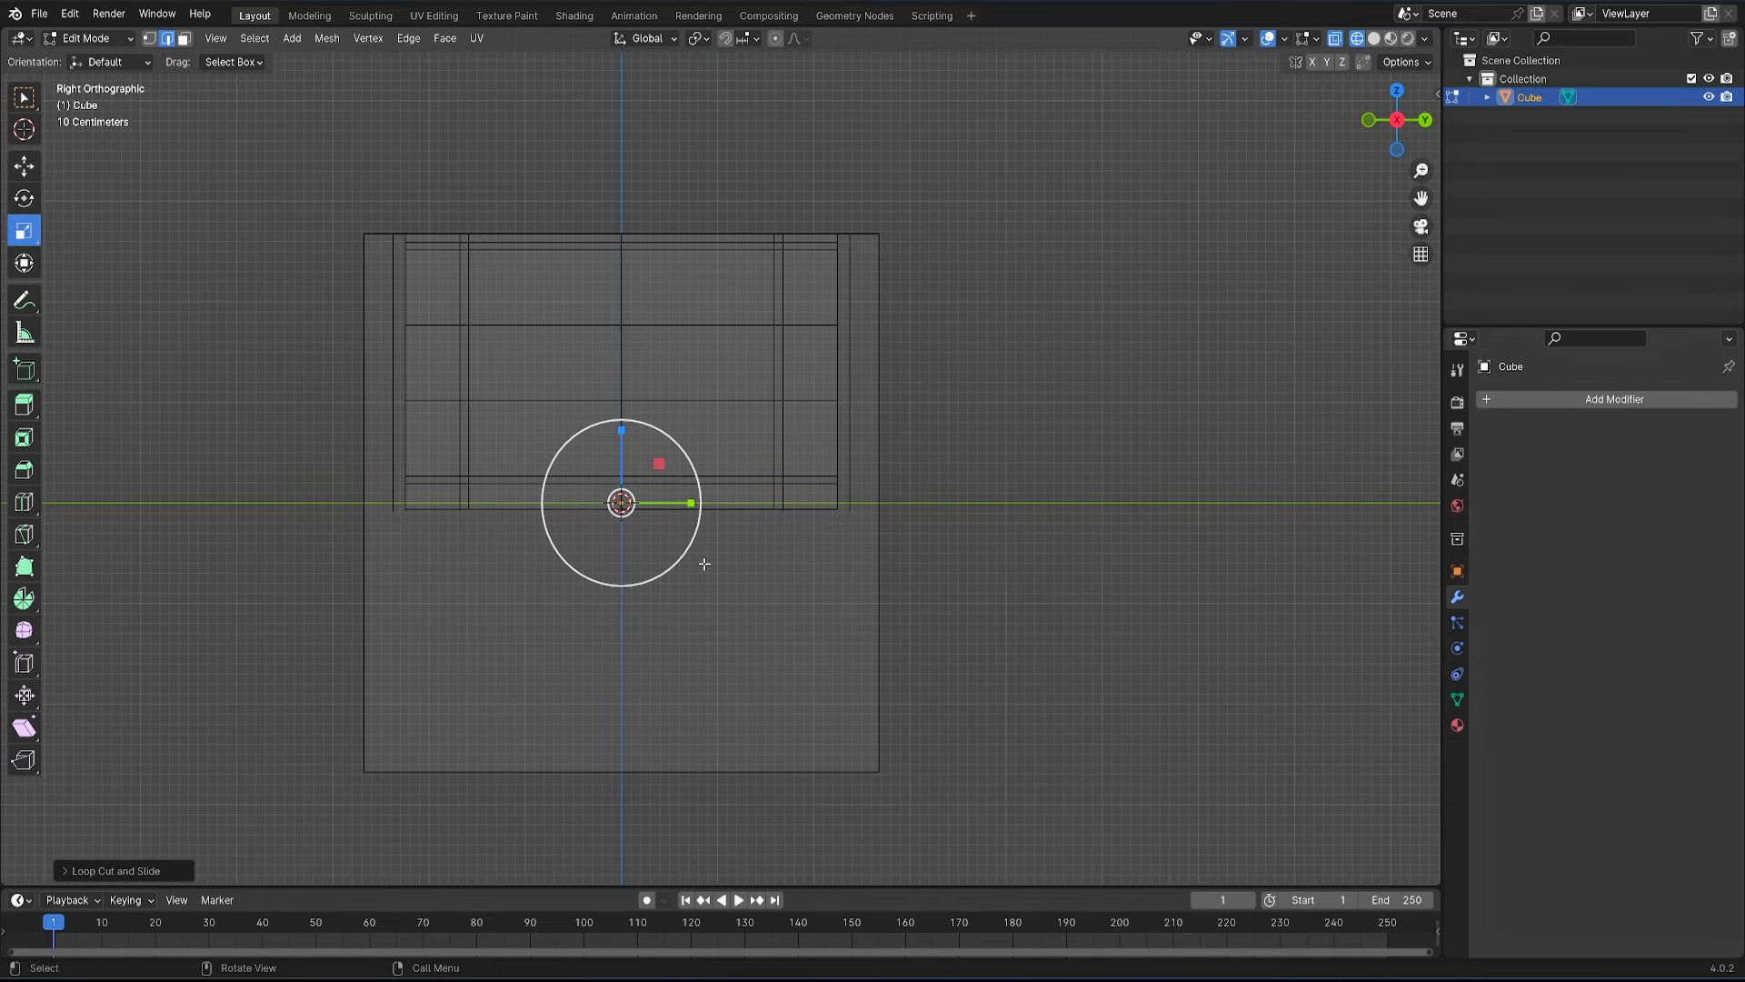
pyautogui.hotkey('ctrl', 'r')
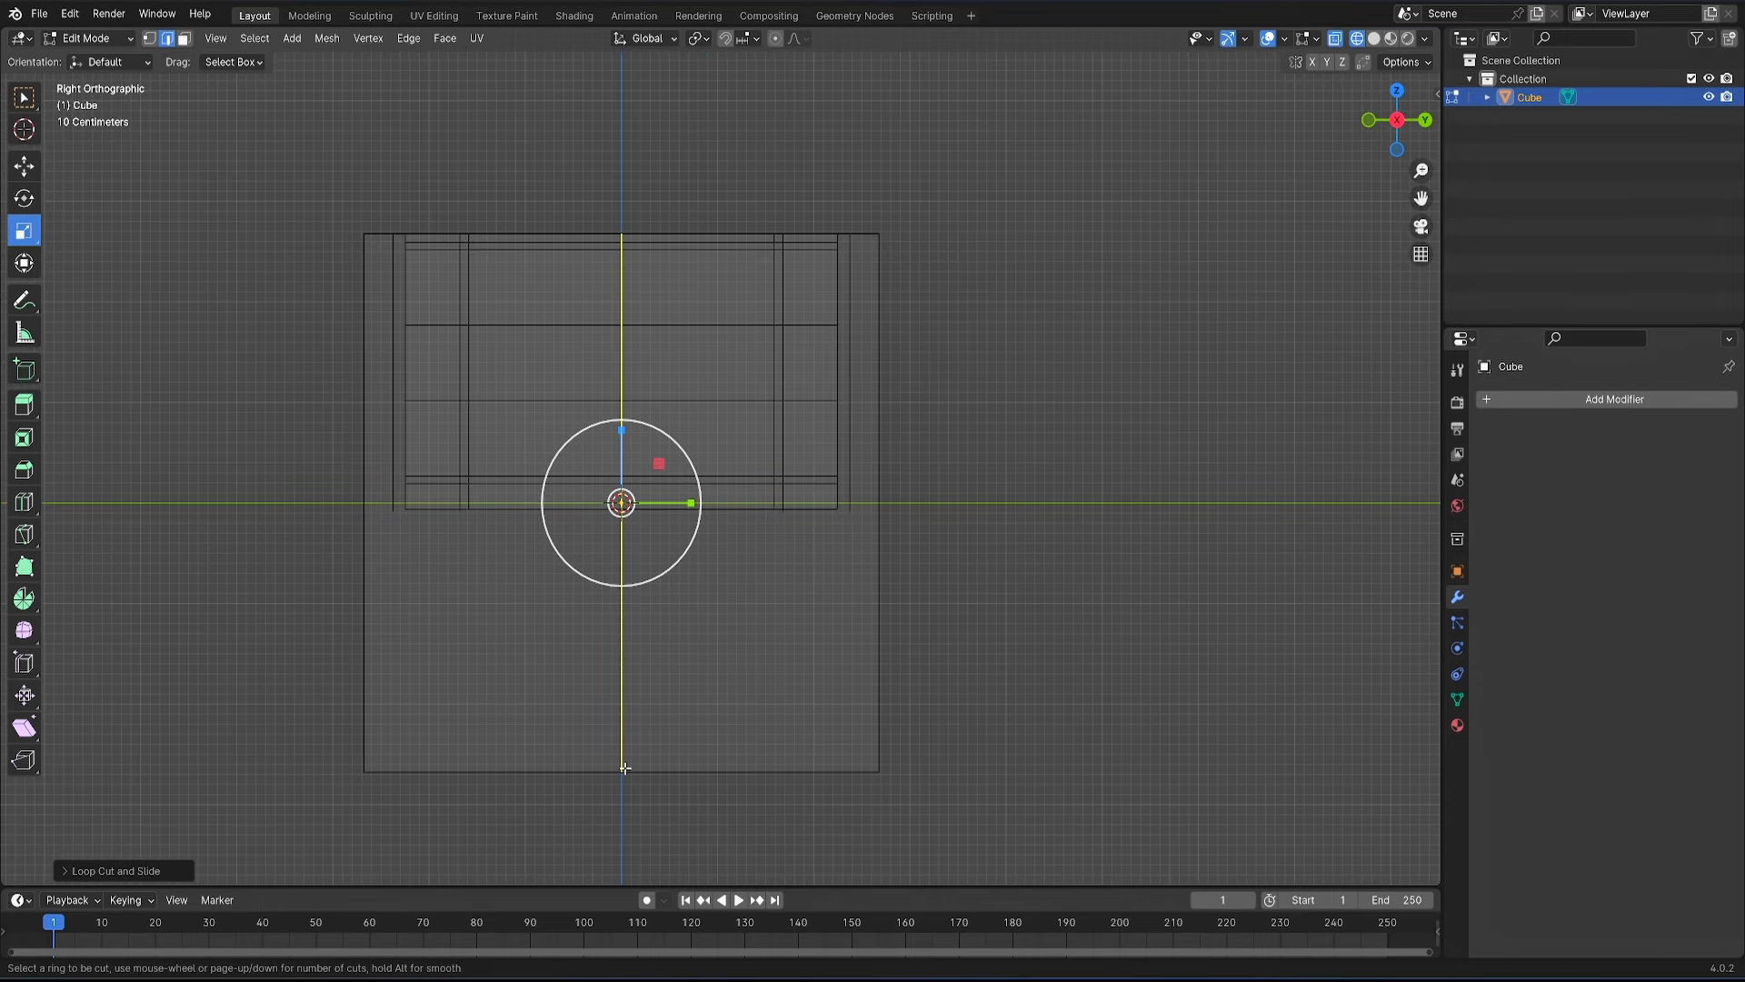
pyautogui.click(626, 764)
pyautogui.click(636, 754)
pyautogui.moveTo(642, 747)
pyautogui.mouseDown(button='middle')
pyautogui.moveTo(705, 655)
pyautogui.moveTo(693, 646)
pyautogui.moveTo(724, 642)
pyautogui.moveTo(727, 660)
pyautogui.mouseUp(button='middle')
pyautogui.press('z')
pyautogui.click(911, 611)
pyautogui.scroll(-2, 760, 595)
pyautogui.scroll(2, 627, 554)
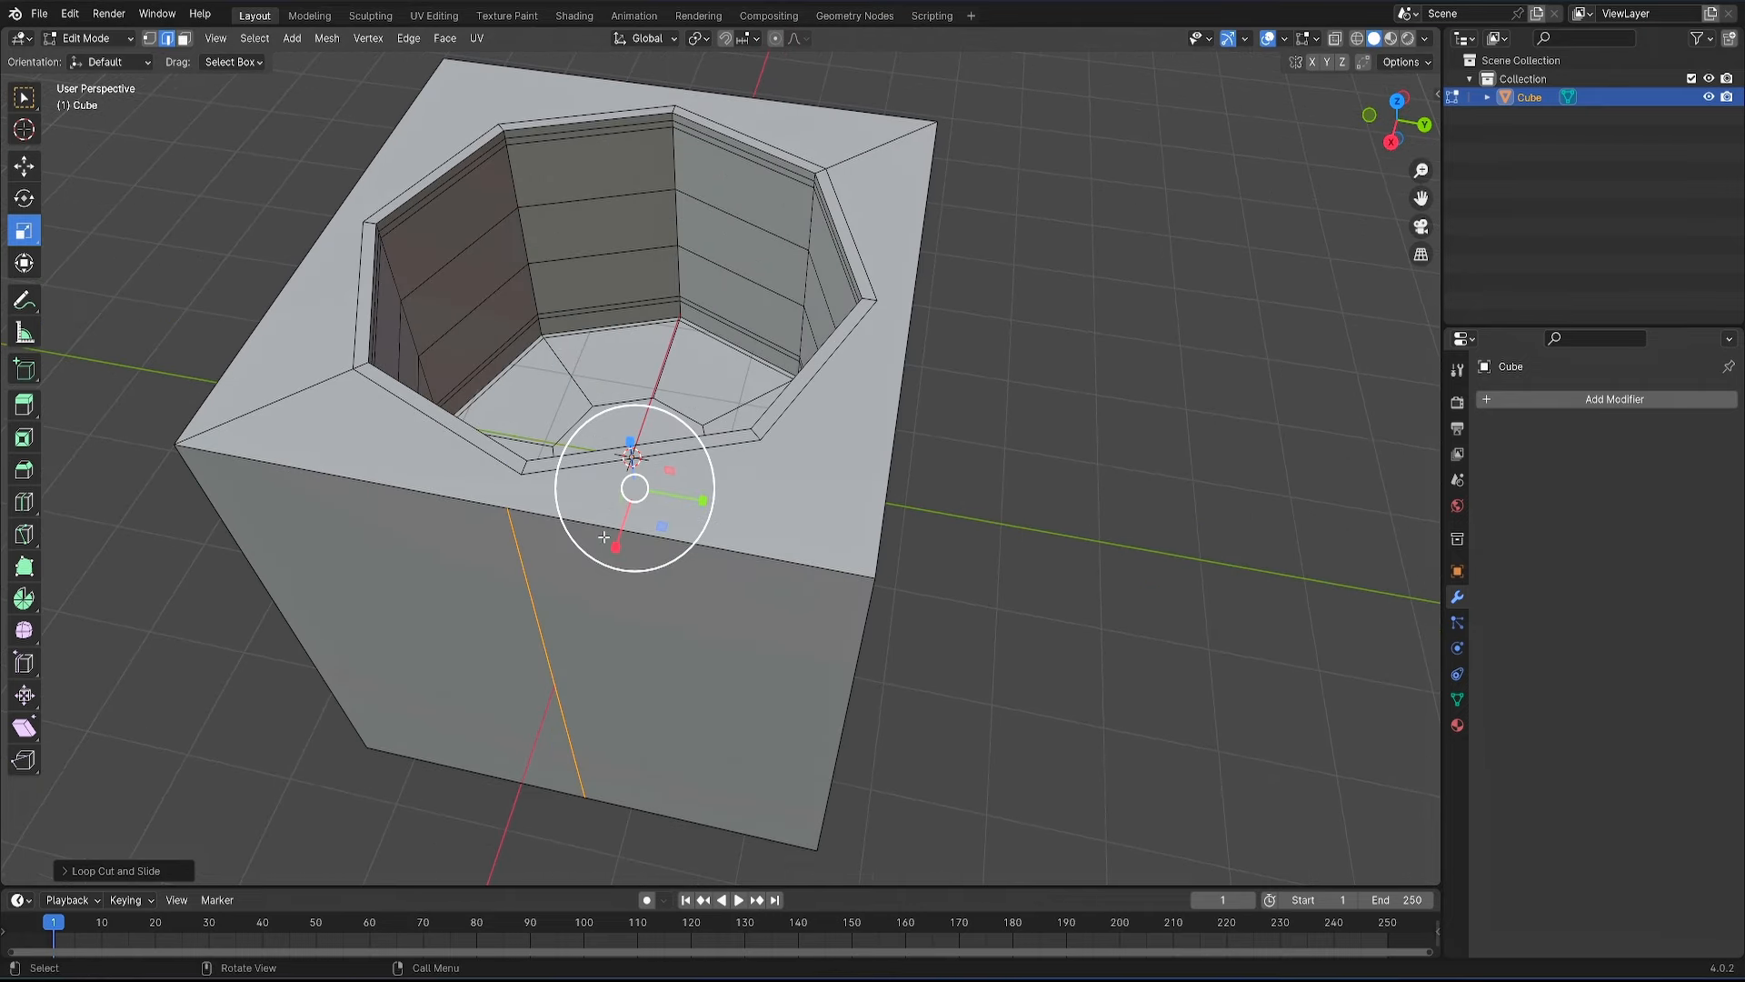
# - In vertex mode, connect the midpoints of three of the cube's upper edges to the nearest outer rim vertices
pyautogui.click(148, 39)
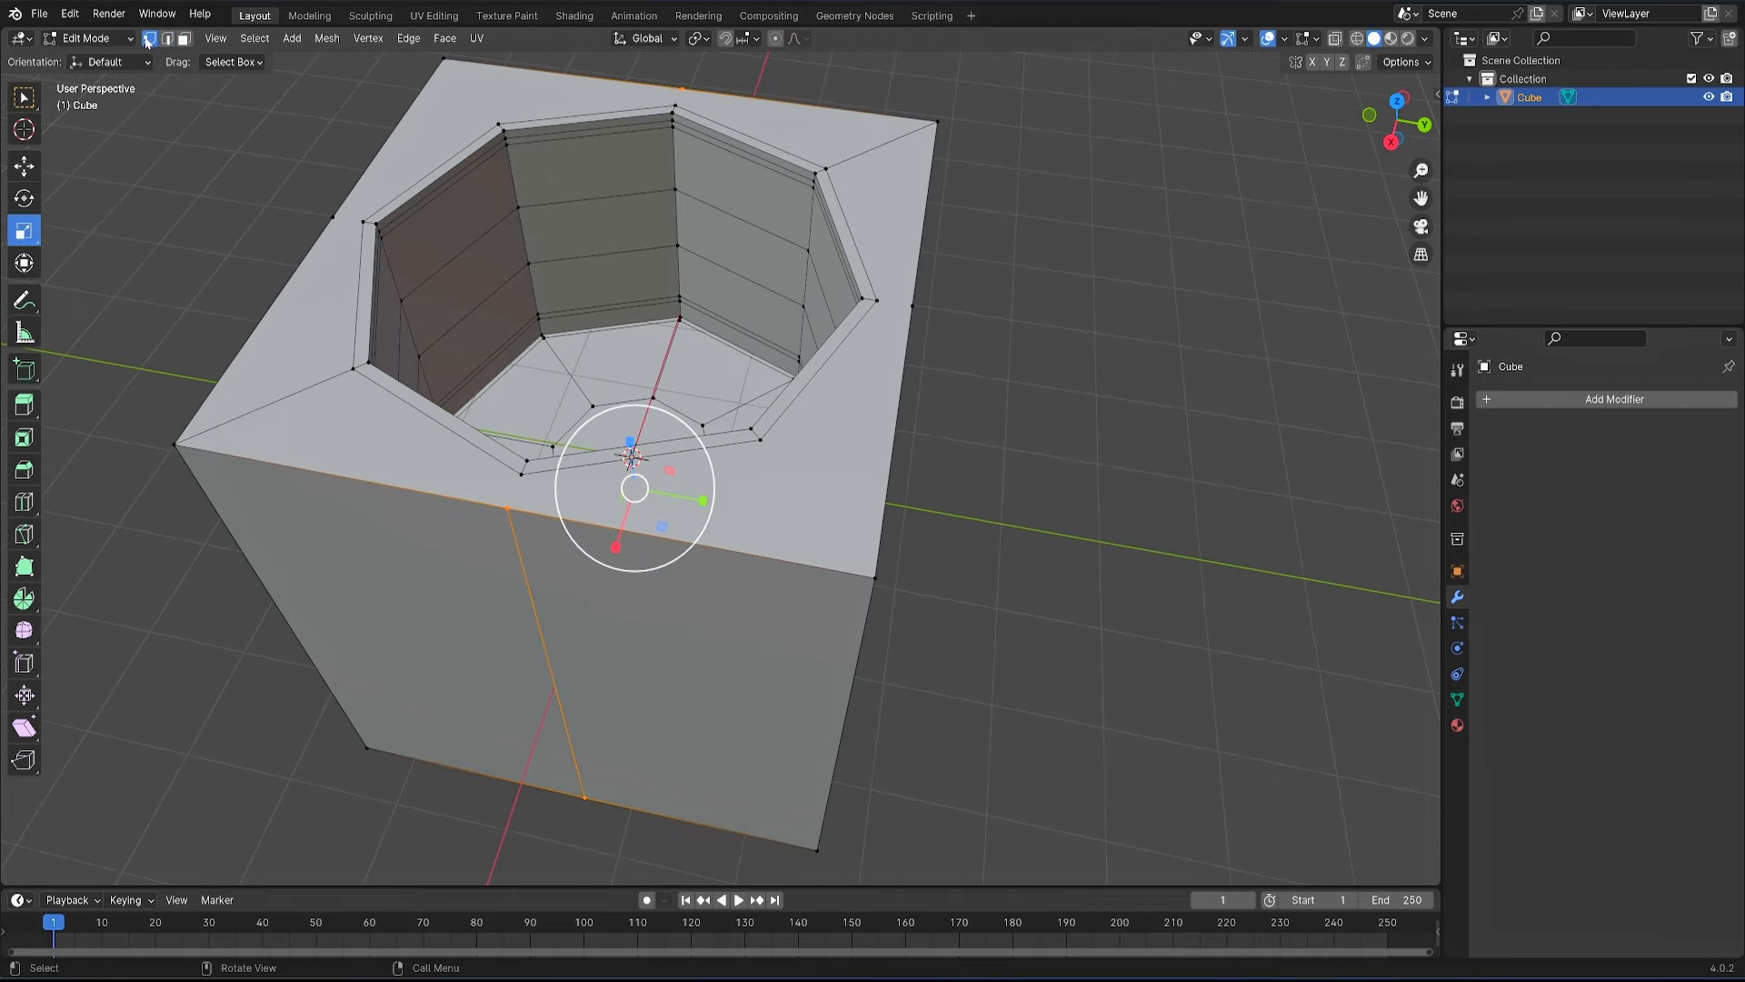
pyautogui.click(508, 507)
pyautogui.keyDown('shift'); pyautogui.click(522, 474); pyautogui.keyUp('shift')
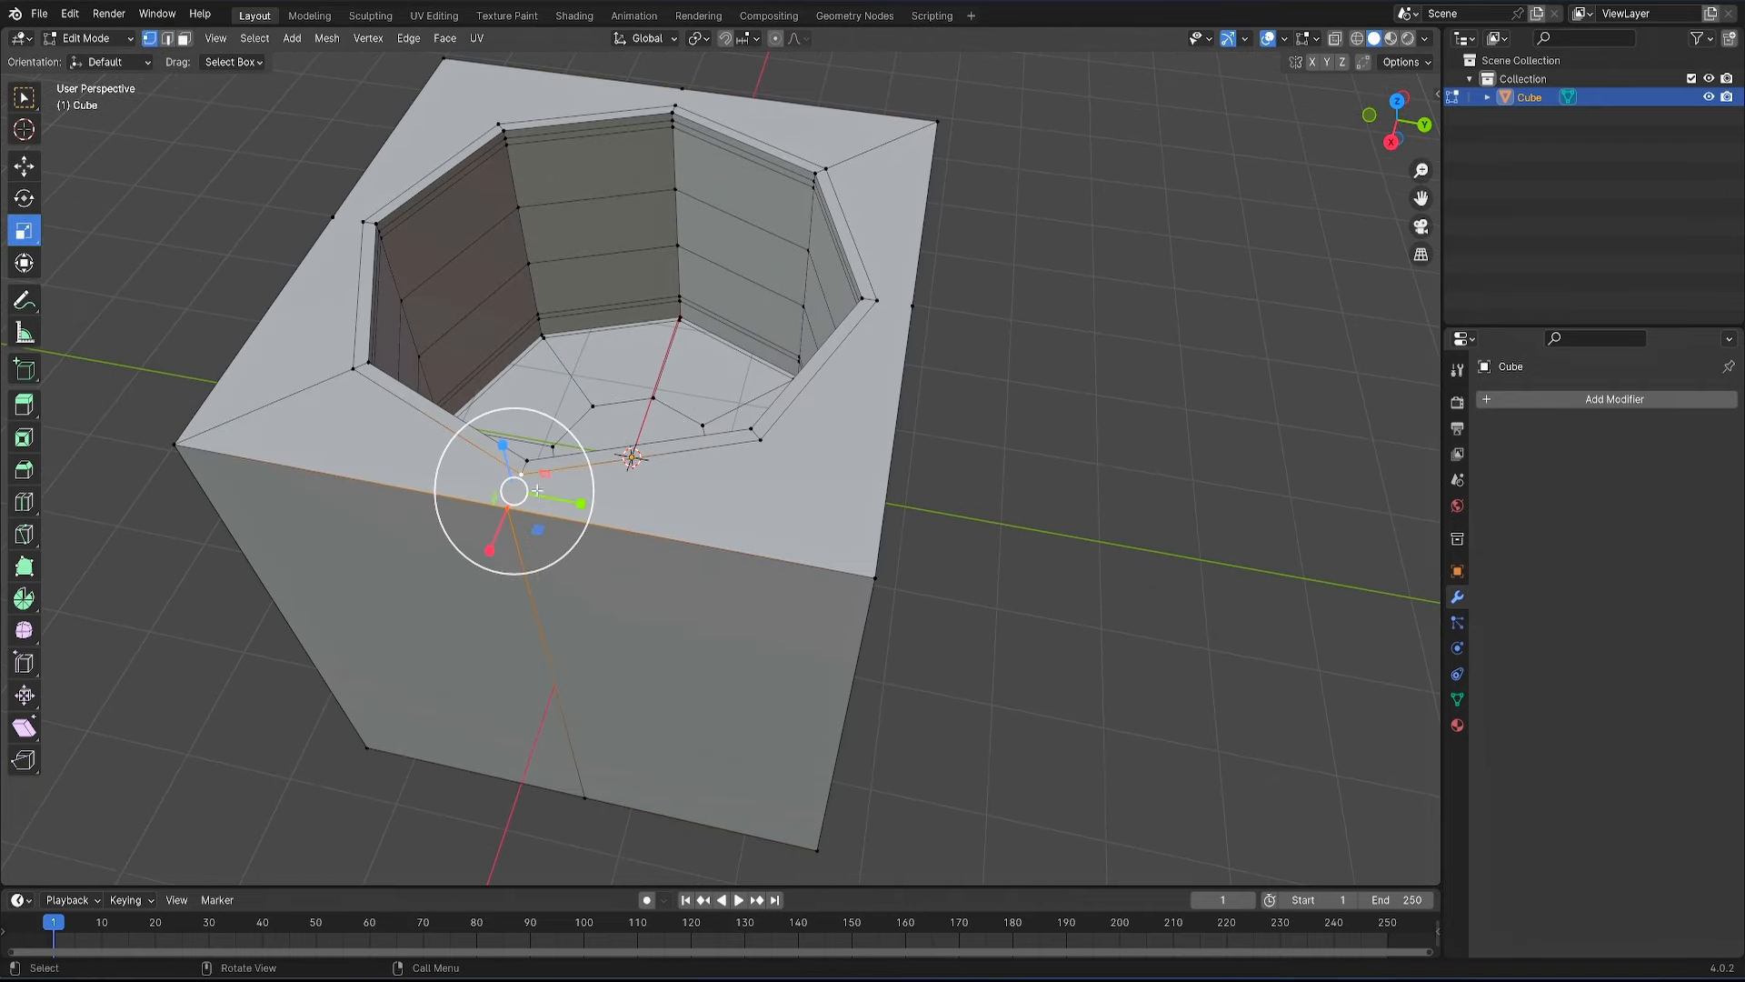
pyautogui.moveTo(673, 529); pyautogui.dragTo(718, 509, button='middle')
pyautogui.click(615, 626)
pyautogui.keyDown('shift'); pyautogui.click(633, 440); pyautogui.keyUp('shift')
pyautogui.click(723, 496)
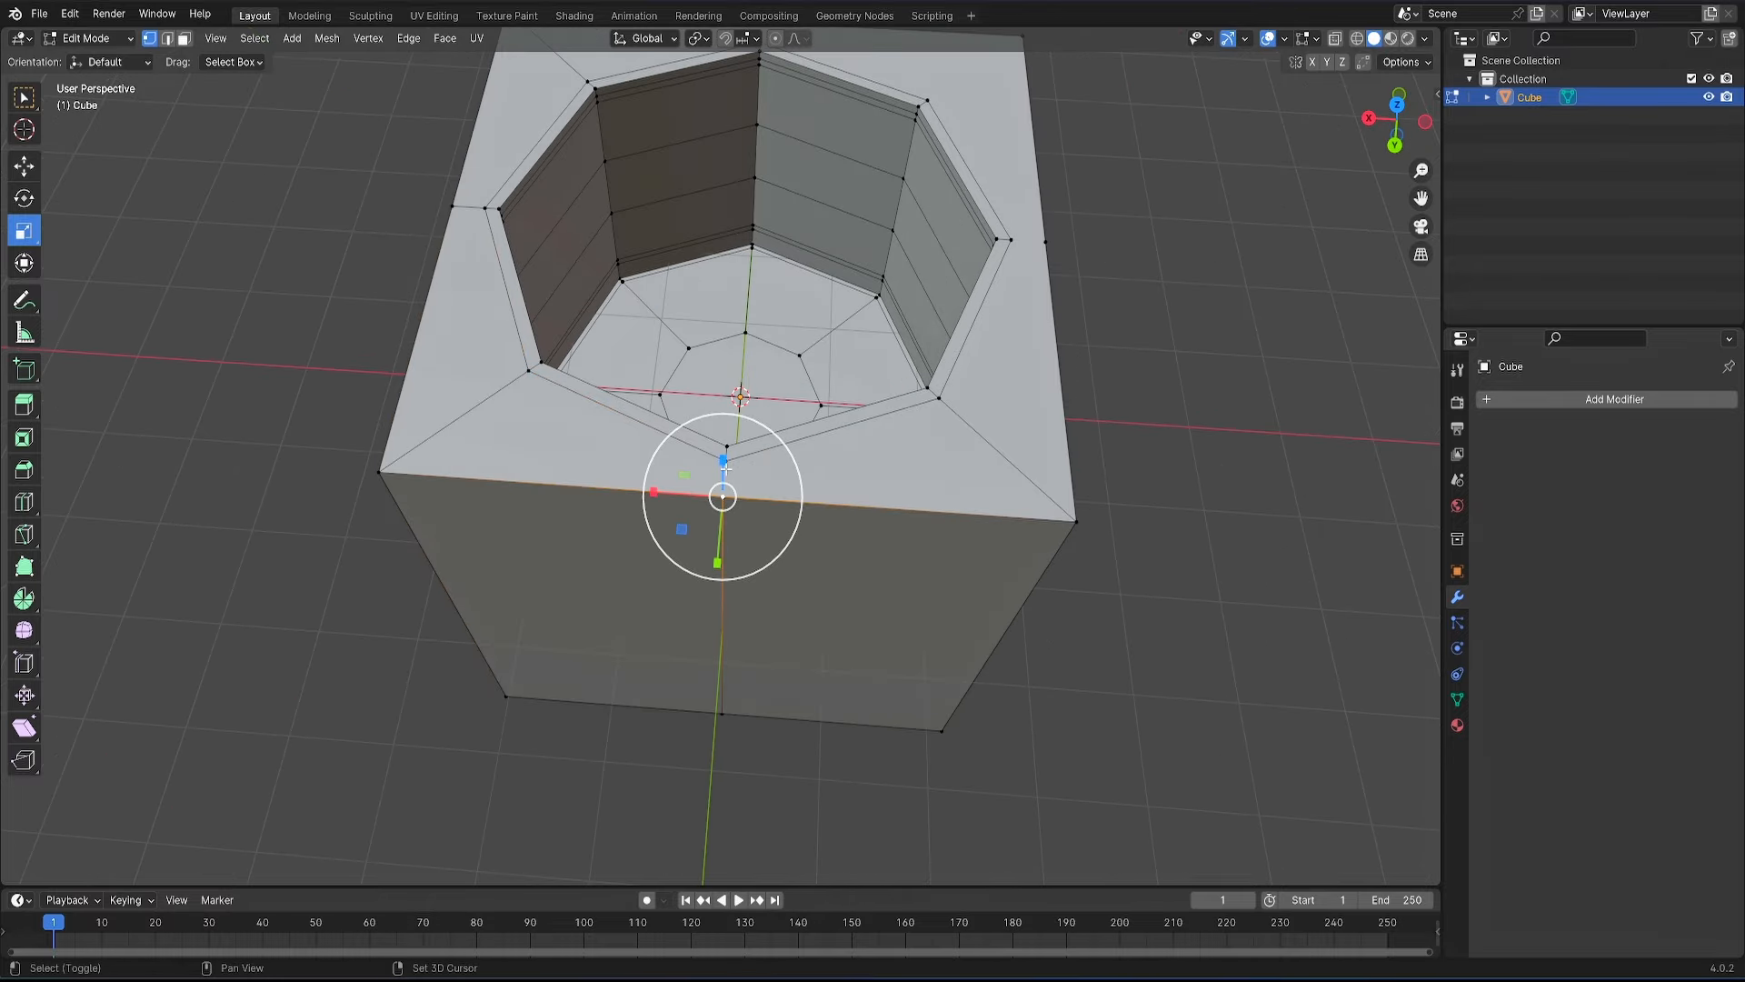
pyautogui.keyDown('shift'); pyautogui.click(727, 464); pyautogui.keyUp('shift')
# - Connect the remaining upper edge midpoint and the unconnected upper cube corner to their nearest outer rim vertices
pyautogui.moveTo(897, 541); pyautogui.dragTo(724, 566, button='middle')
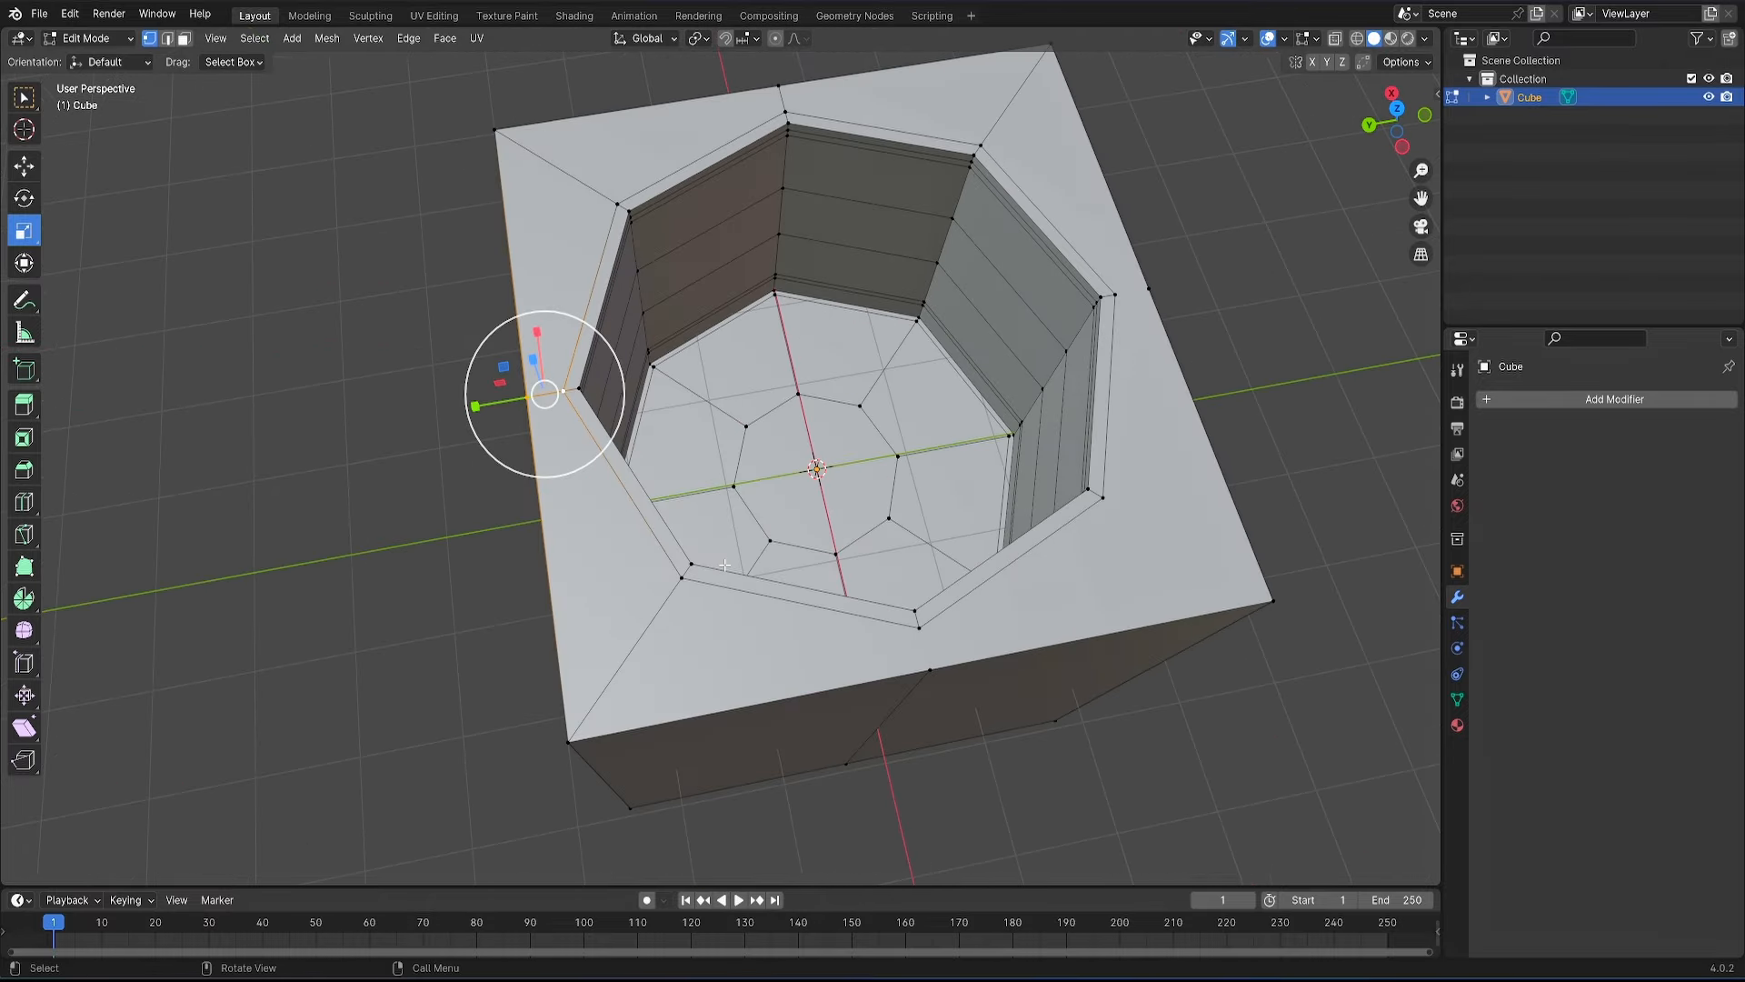
pyautogui.click(937, 667)
pyautogui.keyDown('shift'); pyautogui.click(921, 631); pyautogui.keyUp('shift')
pyautogui.press('j')
pyautogui.moveTo(1009, 765); pyautogui.dragTo(818, 672, button='middle')
pyautogui.click(796, 661)
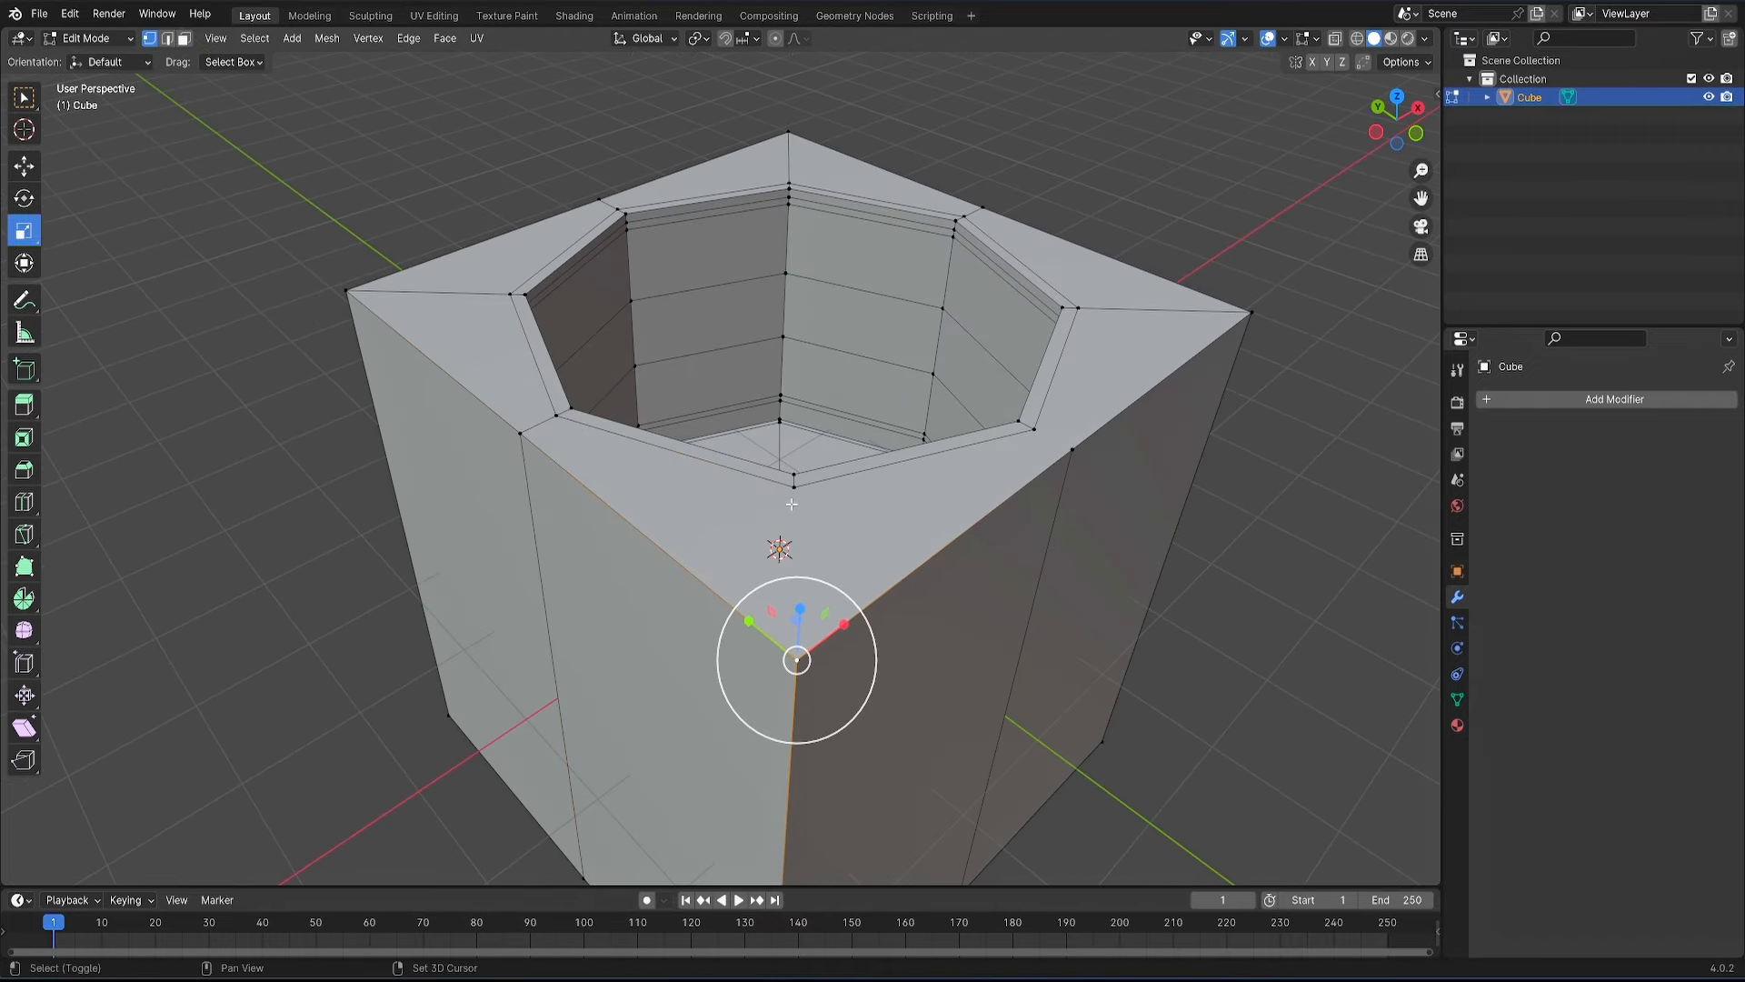
pyautogui.moveTo(791, 504); pyautogui.dragTo(705, 603, button='middle')
# - Add a horizontal loop cut at the cube's mid-height and bevel it with 3 segments across nearly the full outer height
pyautogui.hotkey('ctrl', 'r')
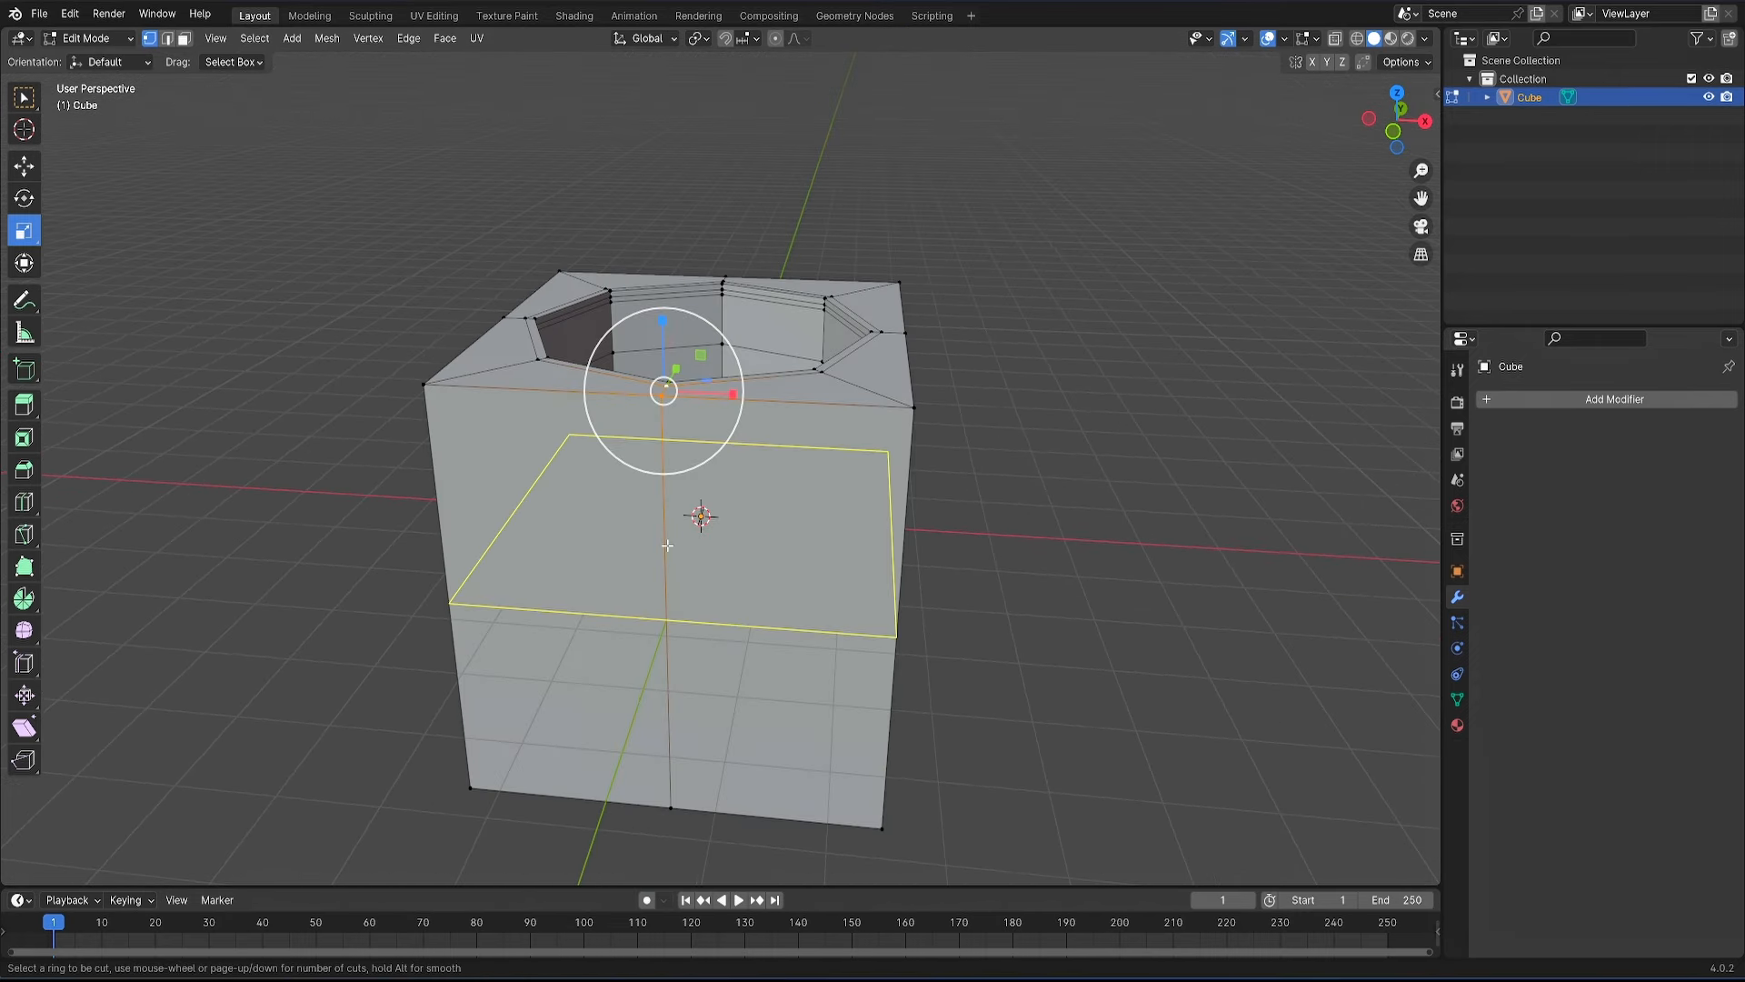
pyautogui.click(667, 545)
pyautogui.rightClick(673, 536)
pyautogui.hotkey('ctrl', 'e')
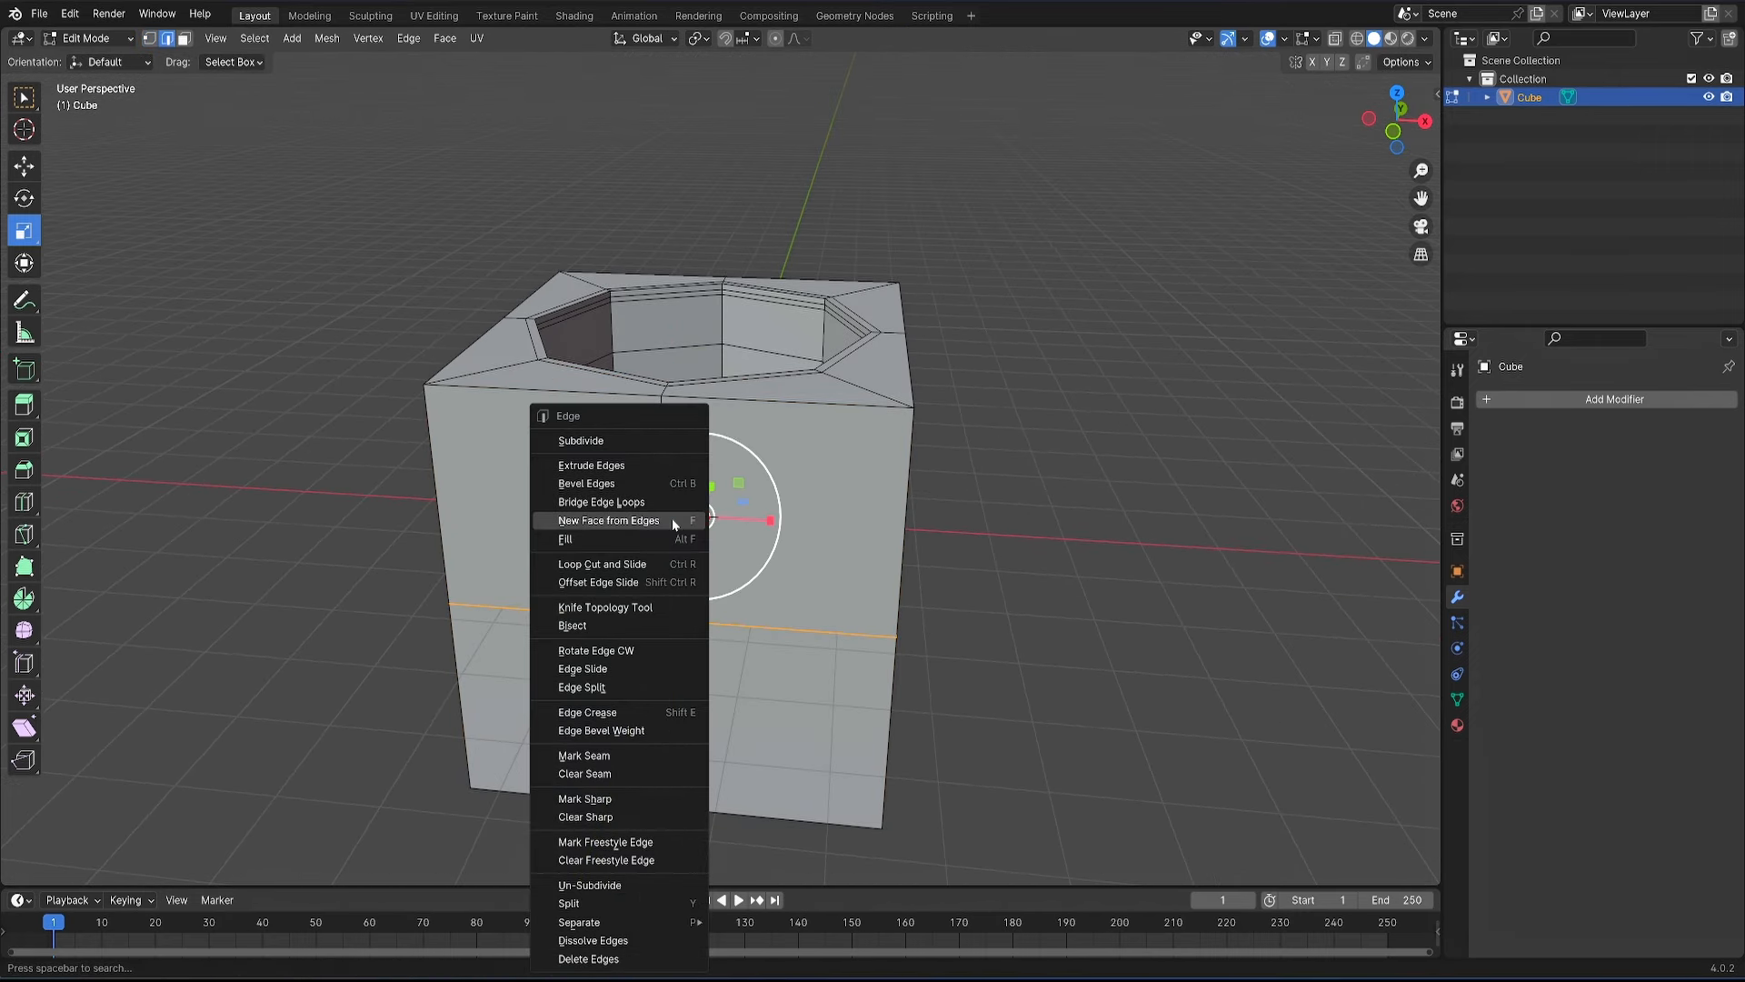
pyautogui.click(616, 485)
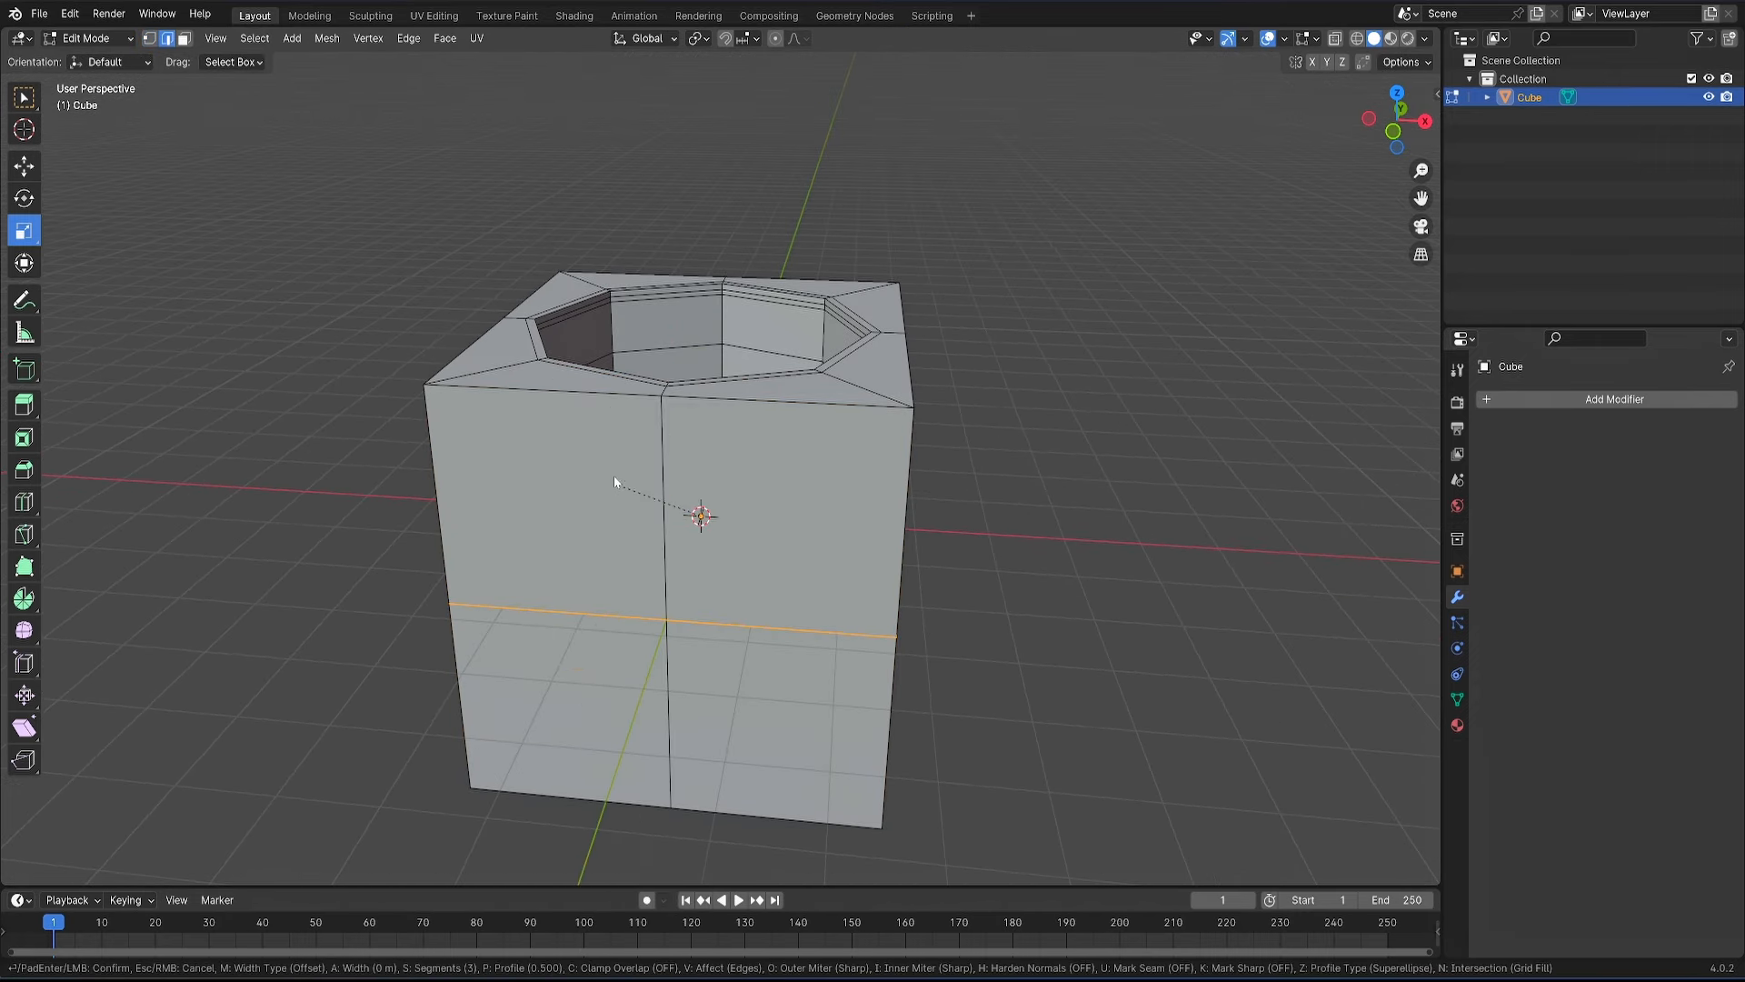
pyautogui.click(621, 343)
# - In face mode, select the four underside faces of the cube and inset them together twice, each time by a small amount
pyautogui.moveTo(620, 445); pyautogui.dragTo(635, 588, button='middle')
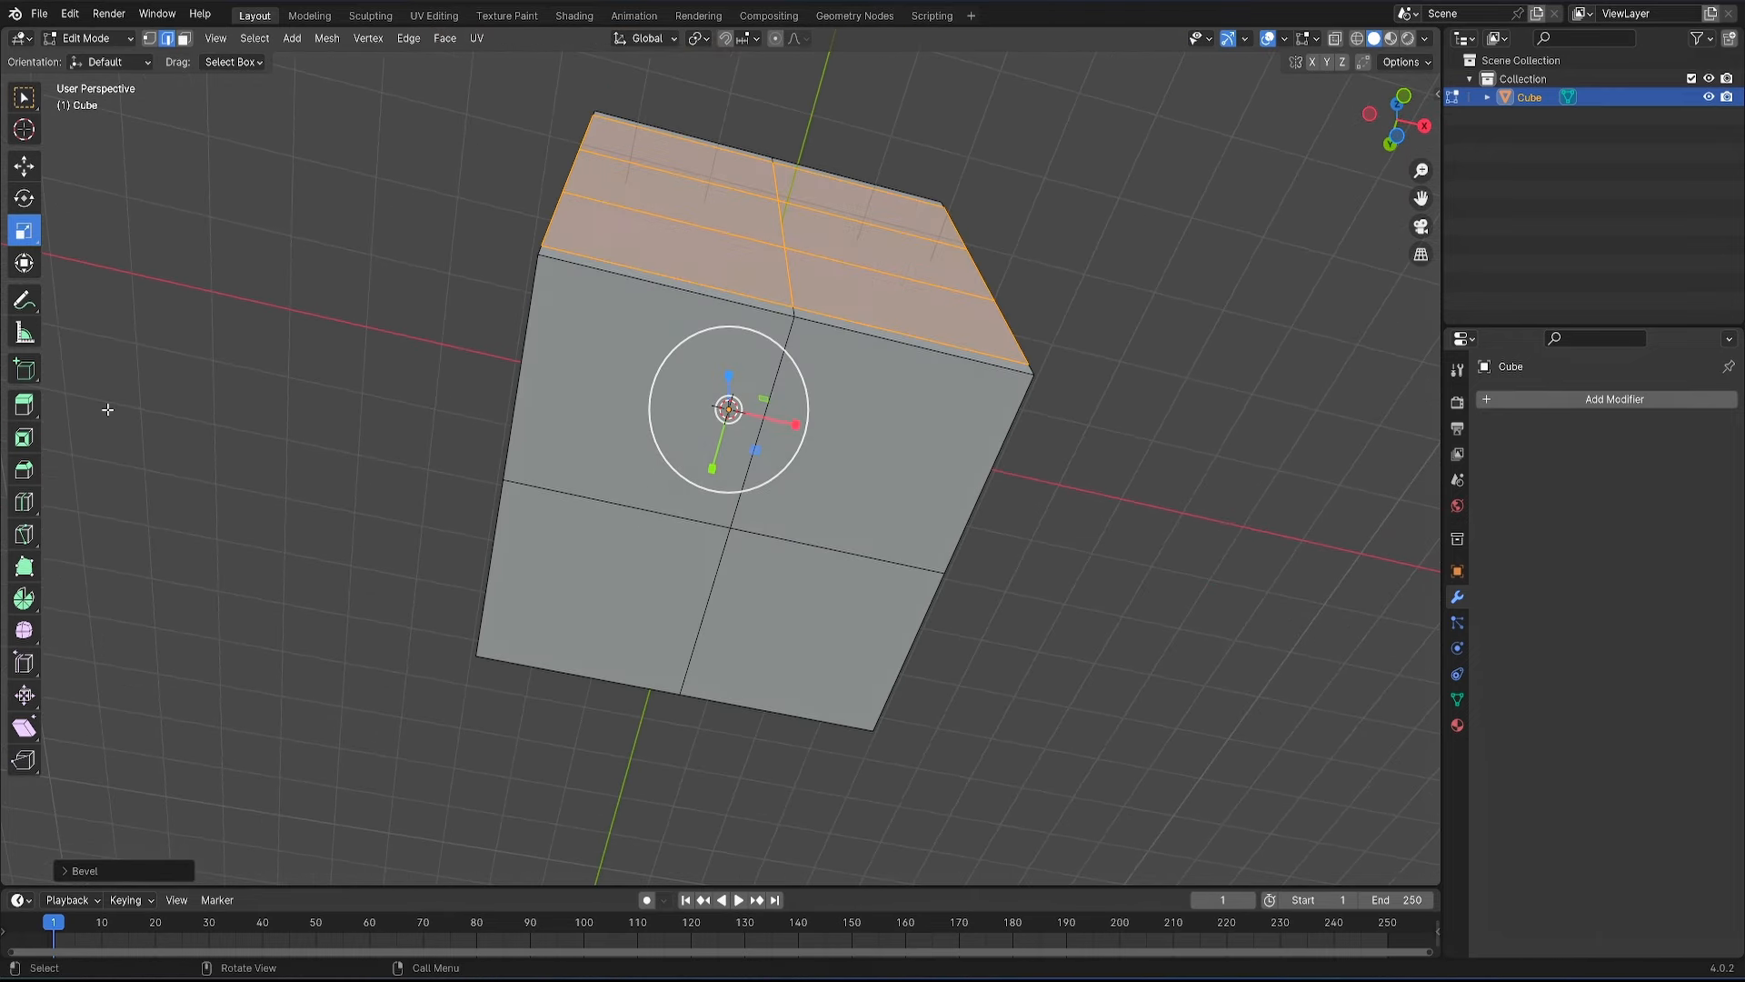
pyautogui.click(181, 38)
pyautogui.click(591, 393)
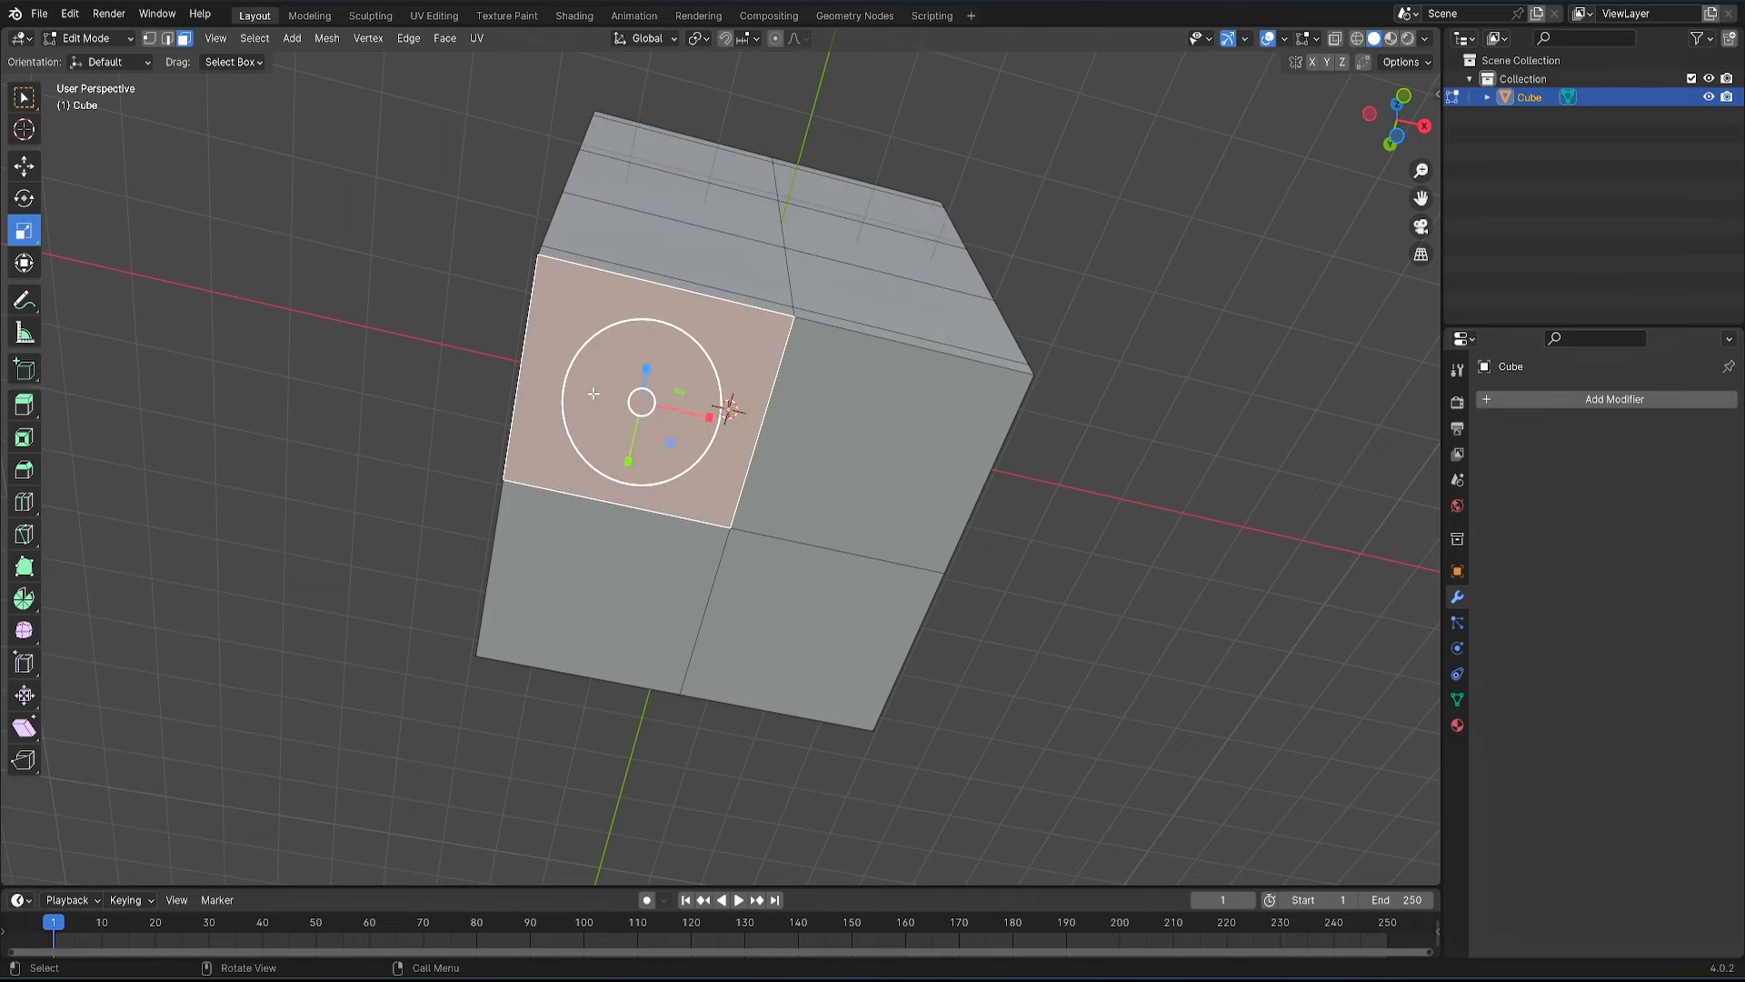
pyautogui.keyDown('shift'); pyautogui.click(877, 445); pyautogui.keyUp('shift')
pyautogui.keyDown('shift'); pyautogui.click(846, 598); pyautogui.keyUp('shift')
pyautogui.keyDown('shift'); pyautogui.click(692, 596); pyautogui.keyUp('shift')
pyautogui.hotkey('ctrl', 'f')
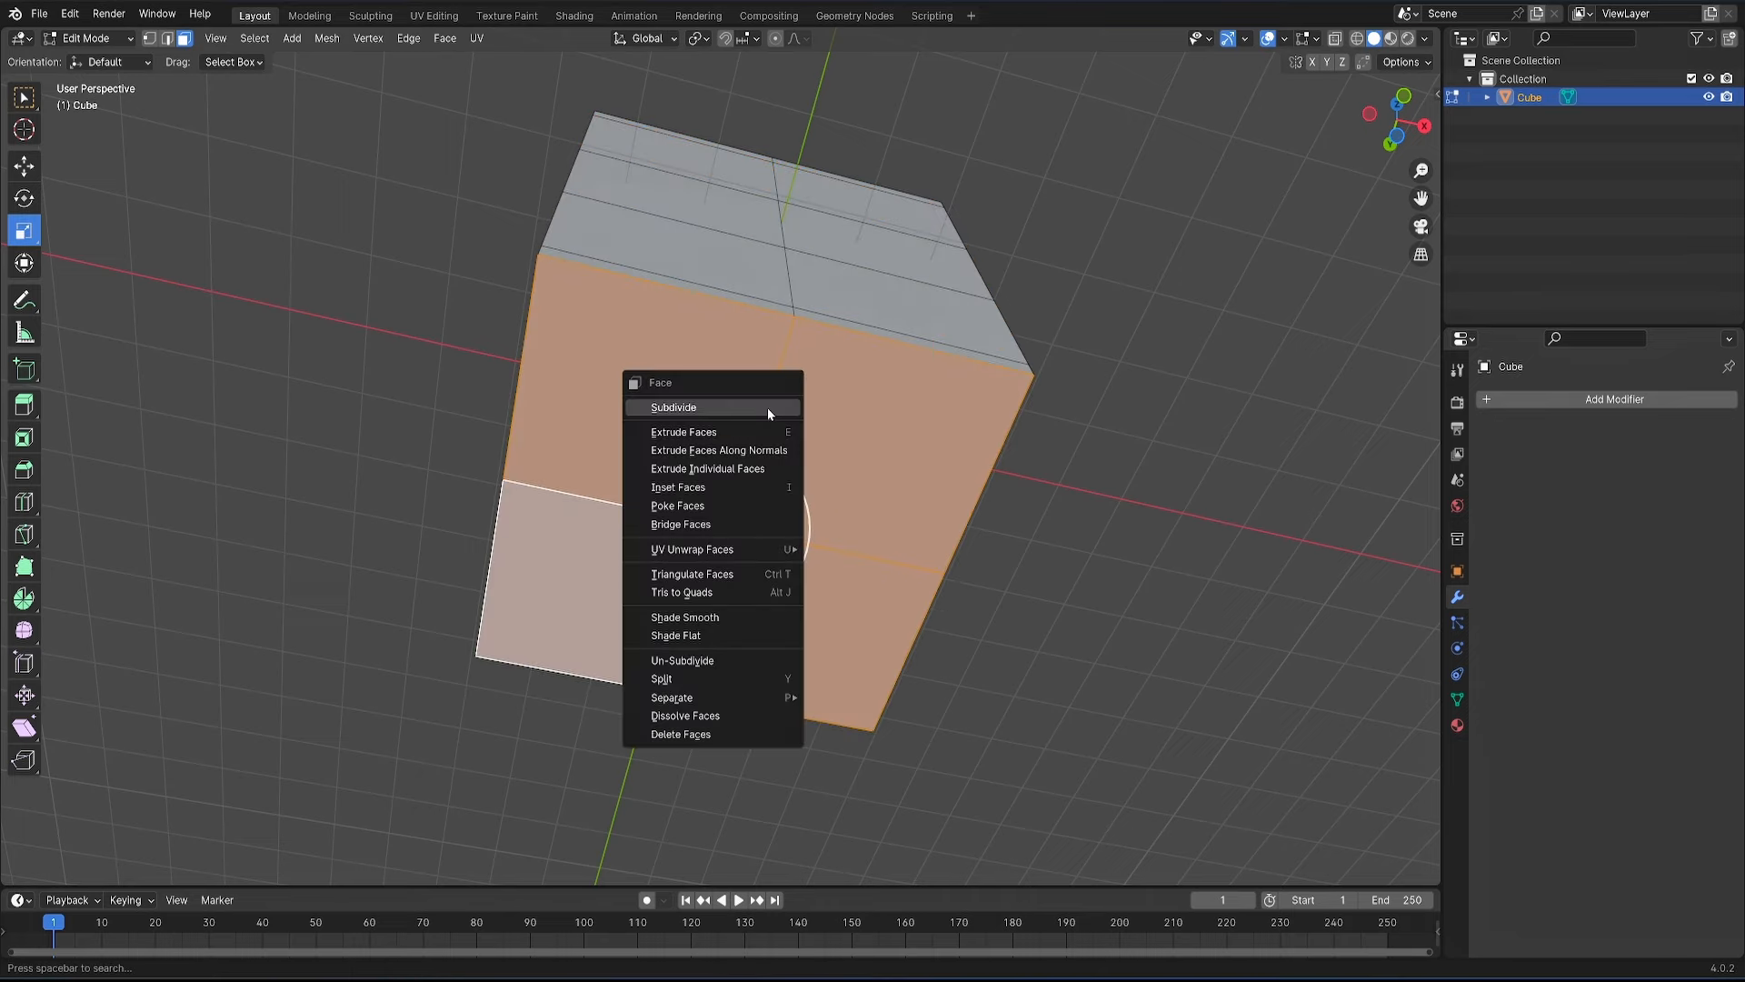
pyautogui.press('Escape')
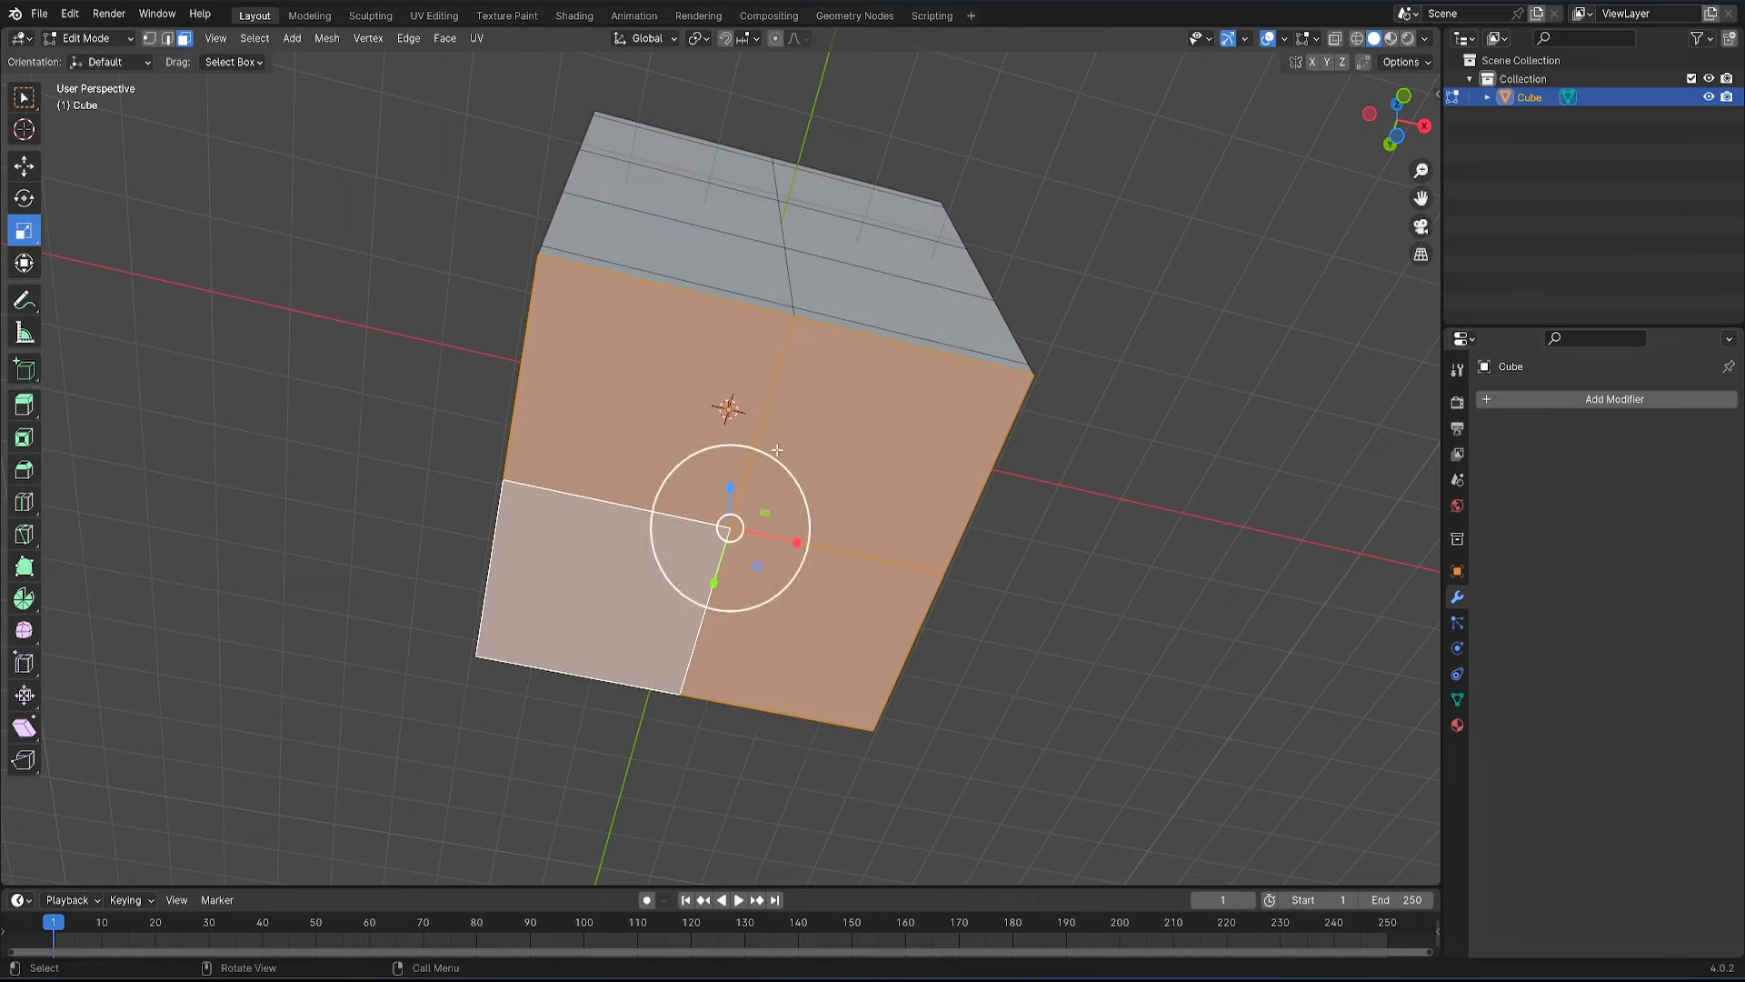
pyautogui.press('i')
pyautogui.click(747, 480)
pyautogui.press('i')
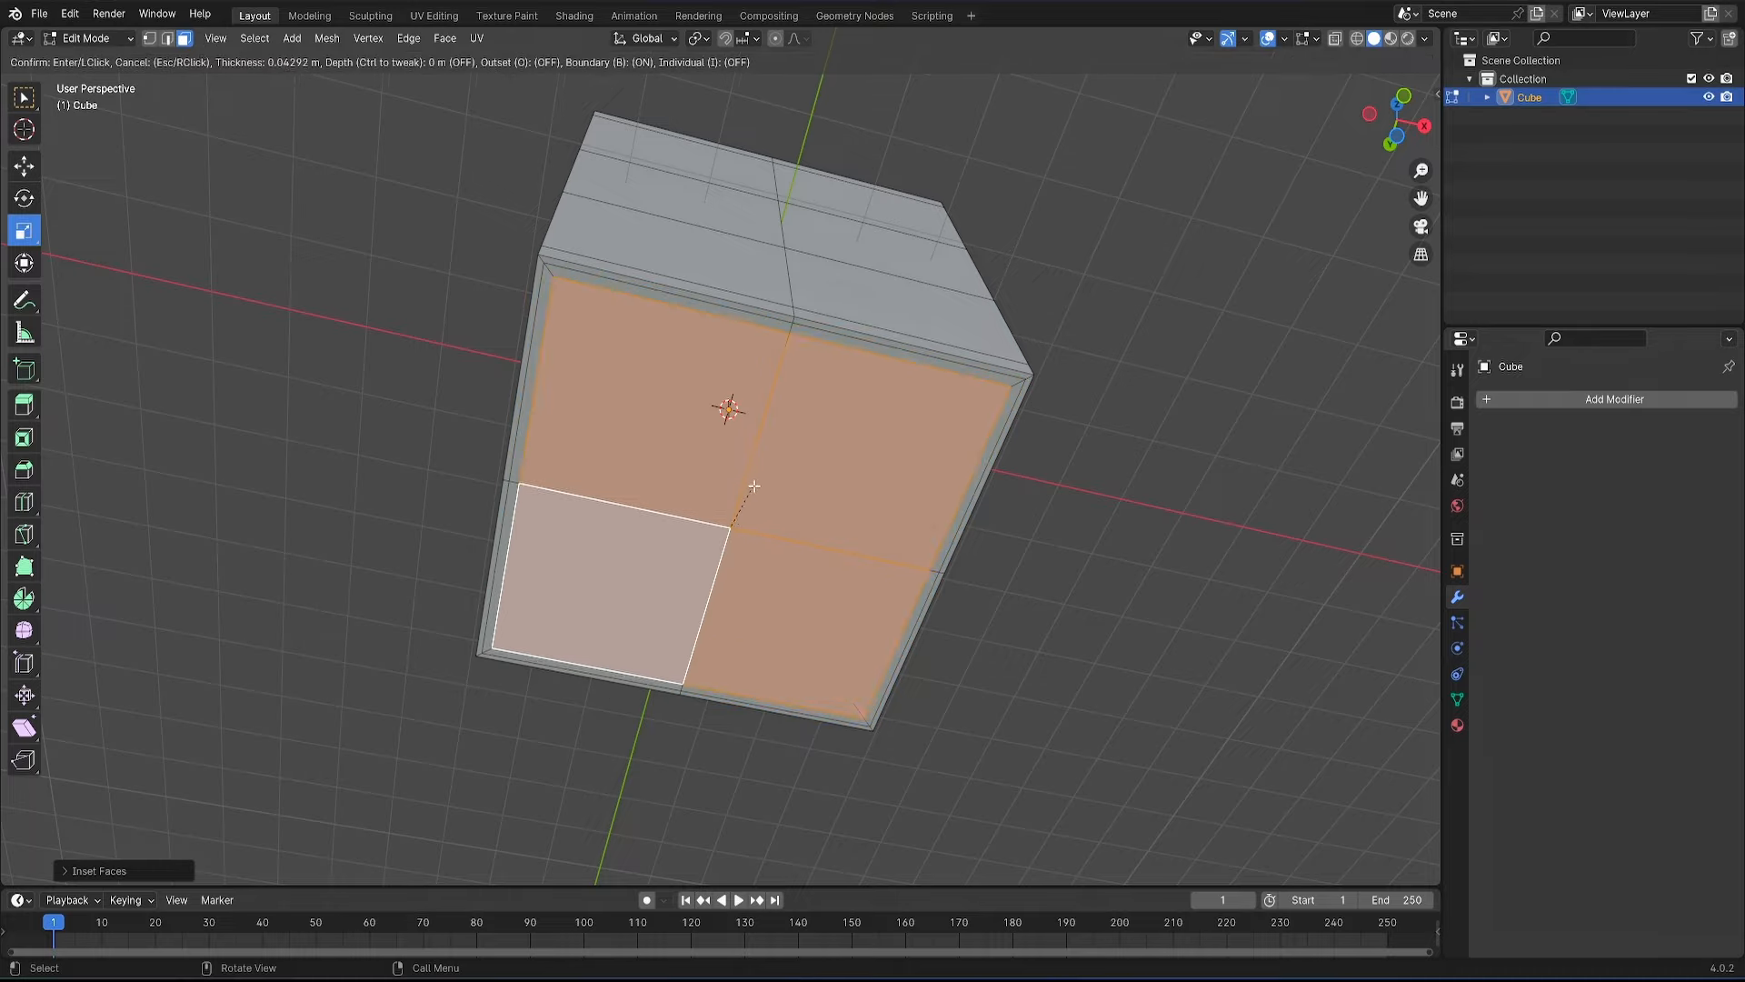
pyautogui.click(761, 525)
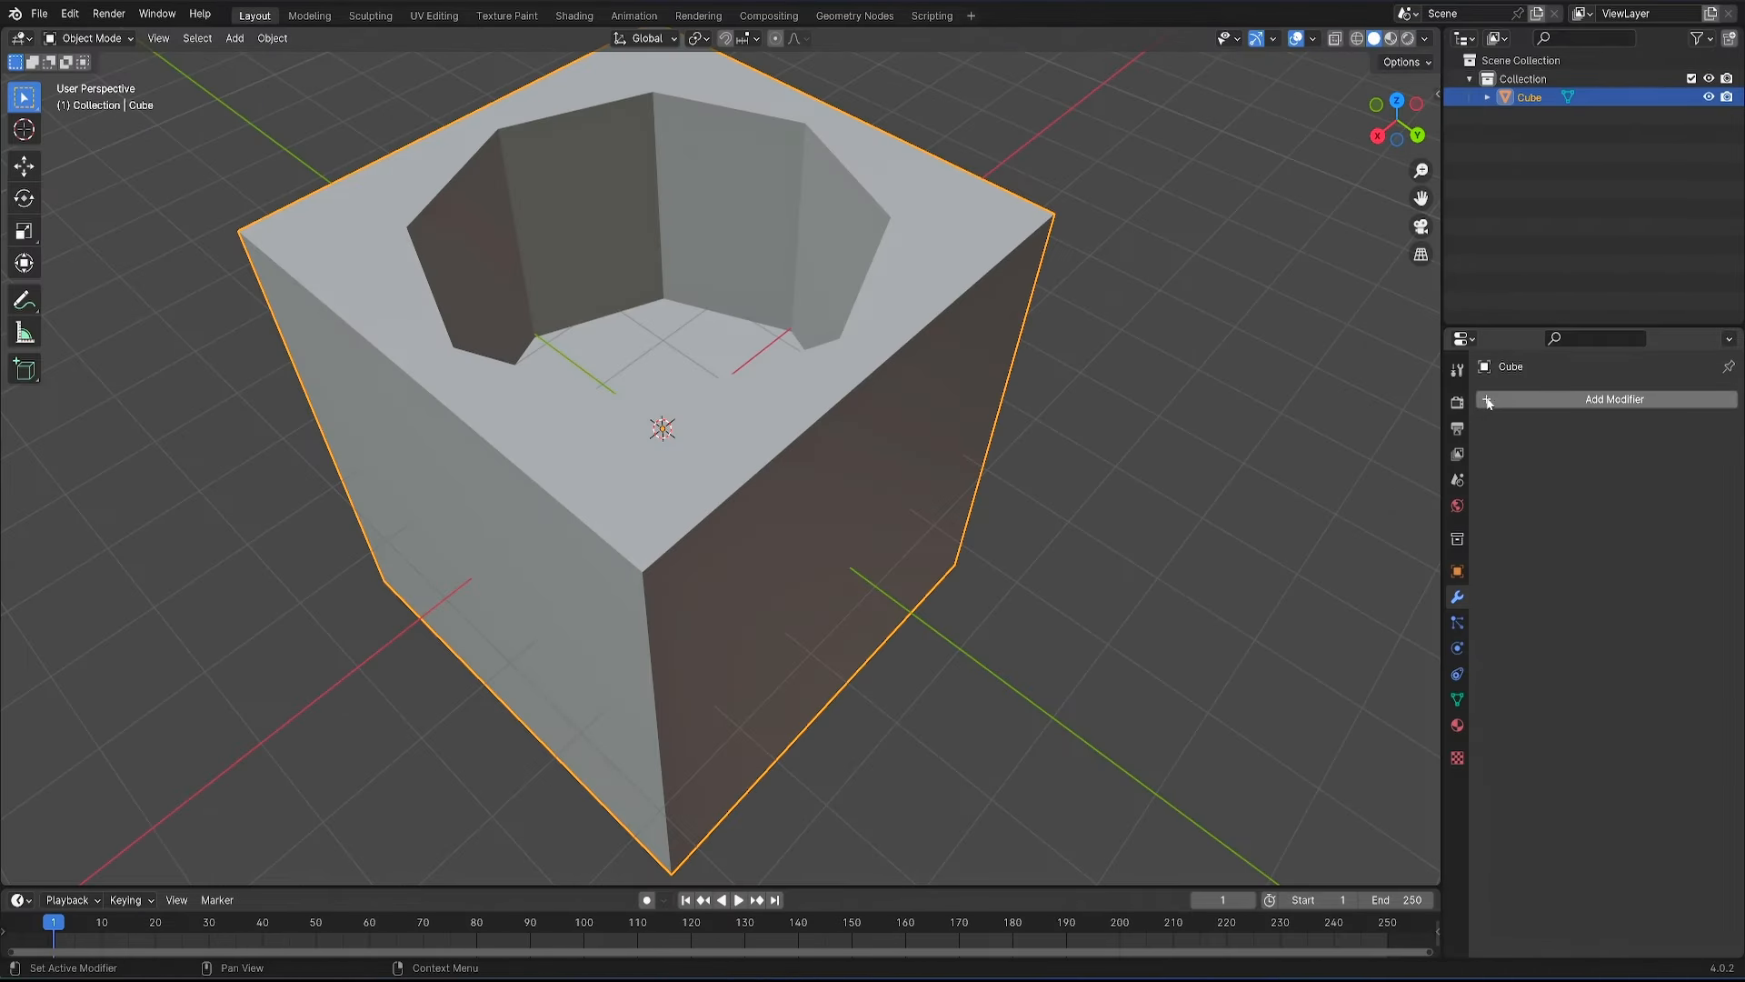
# - In object mode, add a Subdivision Surface modifier to the cube and set its viewport levels to 3
pyautogui.click(1512, 398)
pyautogui.moveTo(1512, 396)
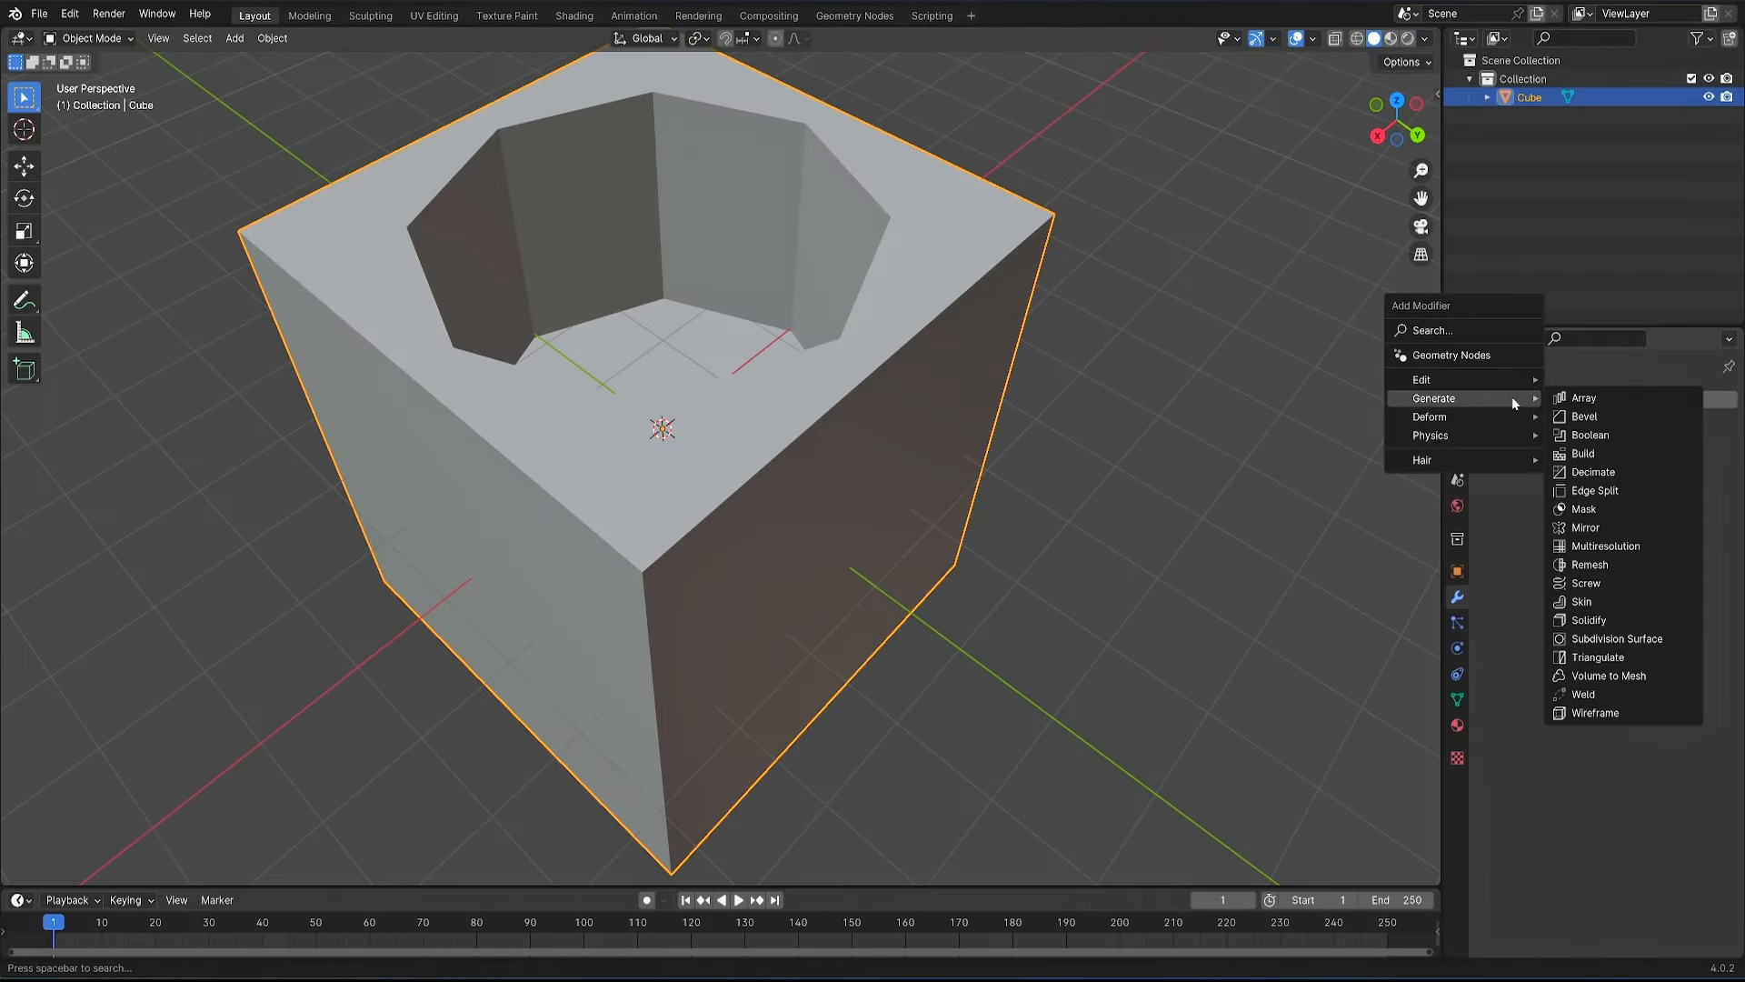
pyautogui.click(1616, 638)
pyautogui.moveTo(1322, 591); pyautogui.dragTo(800, 478, button='middle')
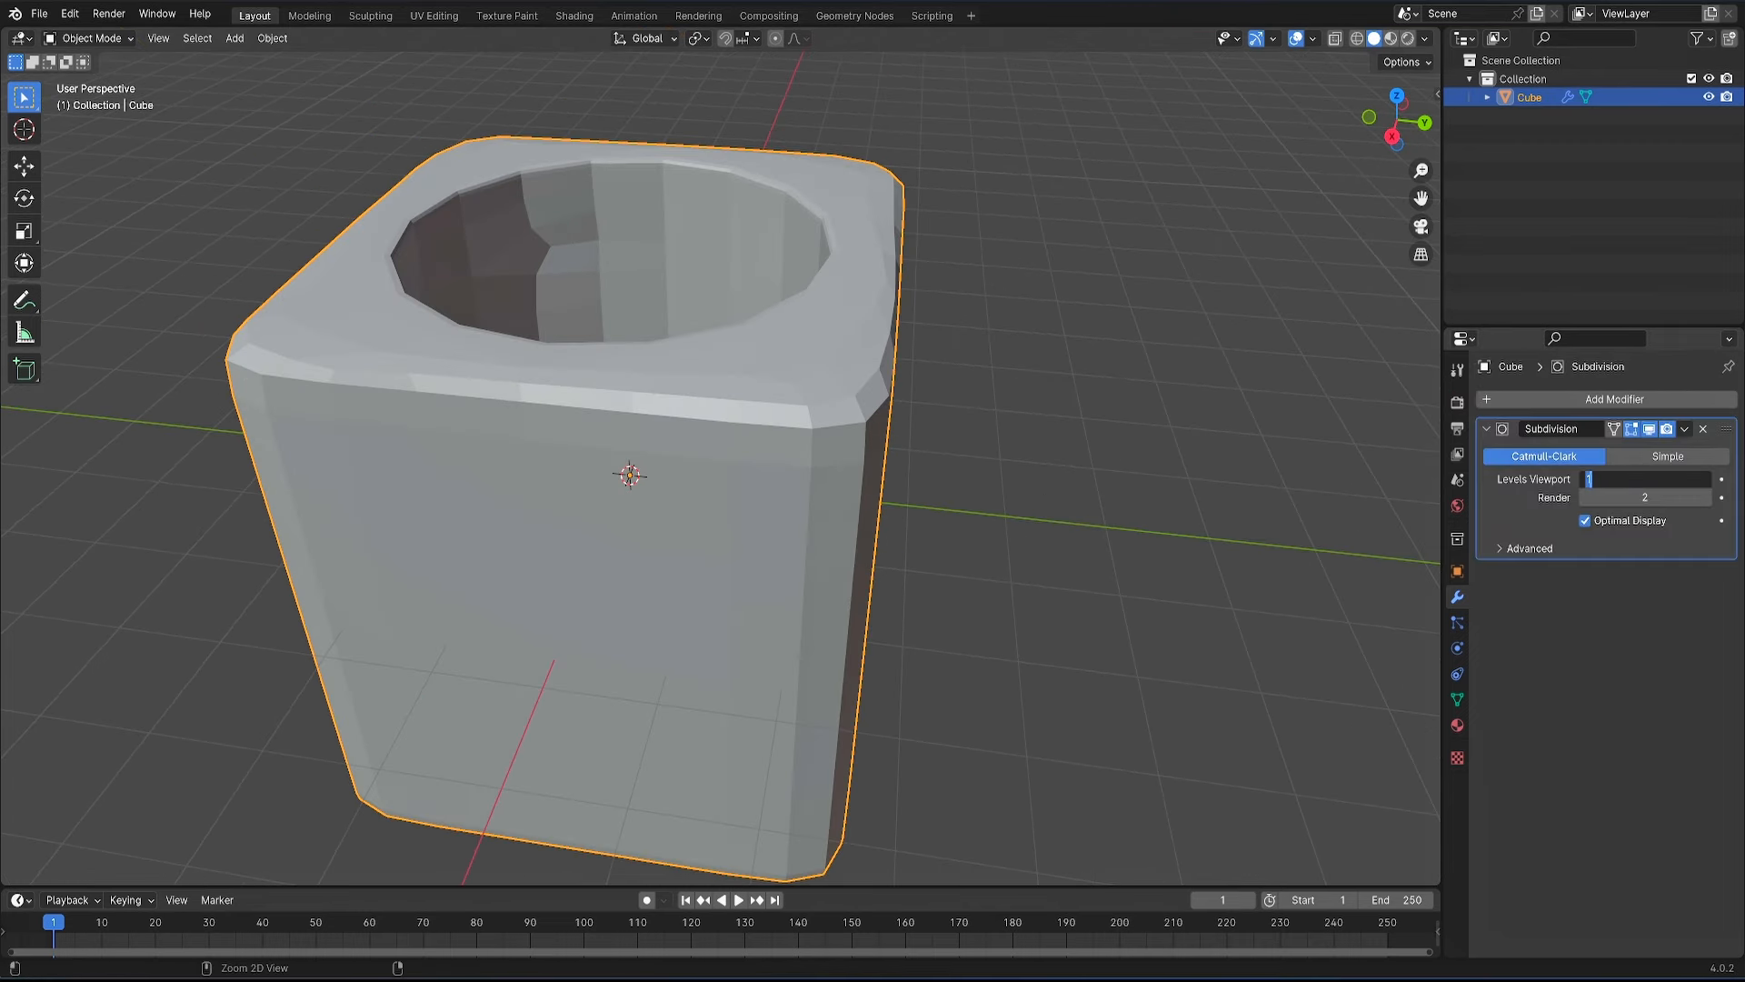
pyautogui.press('Return')
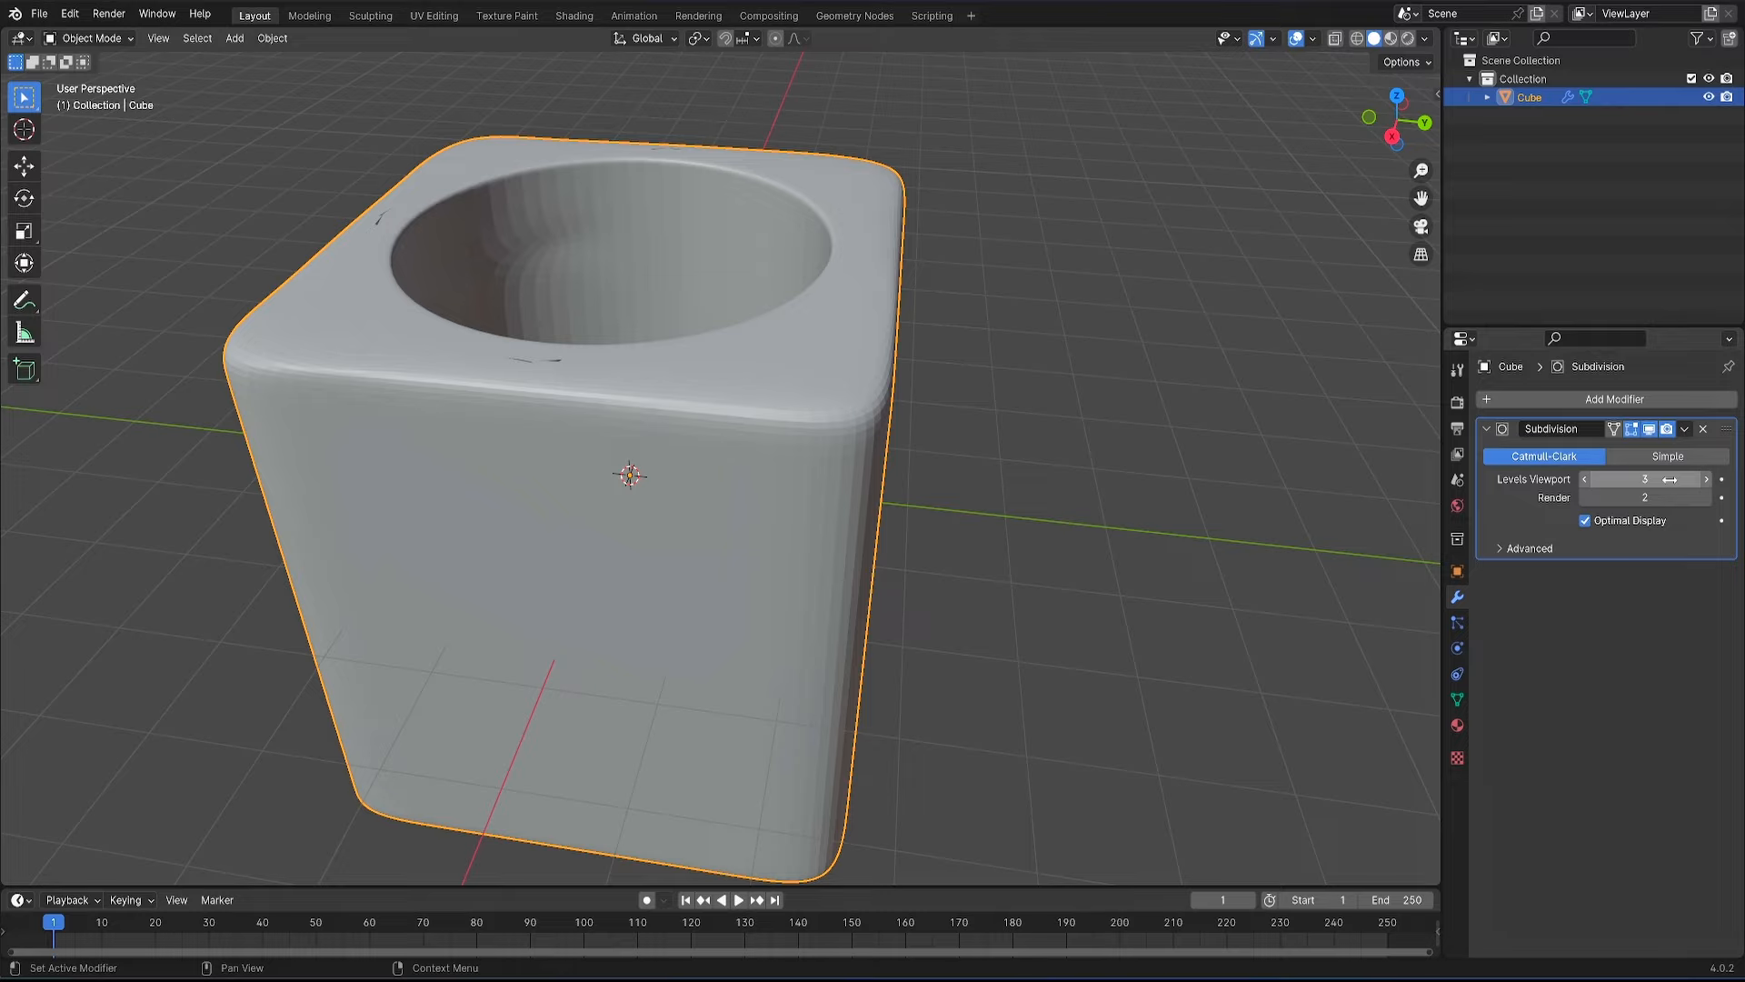
# - Set the Subdivision modifier's viewport levels to 4 and deselect the cube
pyautogui.click(1669, 479)
pyautogui.doubleClick(1669, 478)
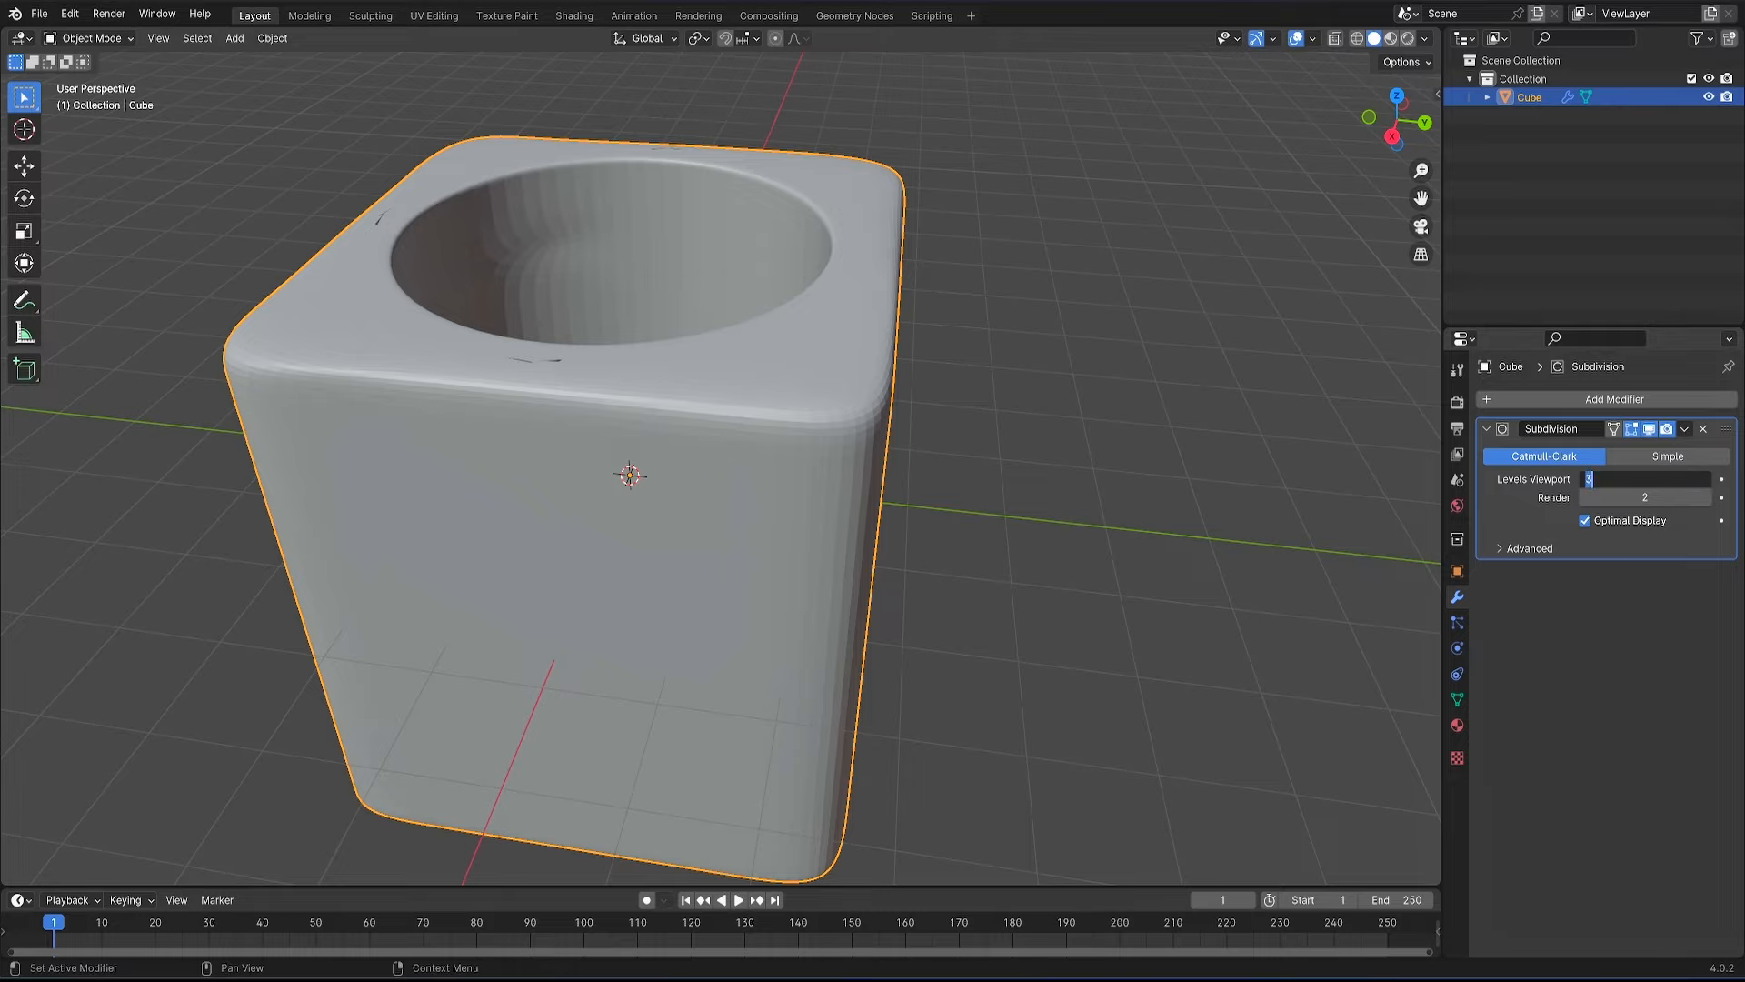
pyautogui.write('4')
pyautogui.press('Return')
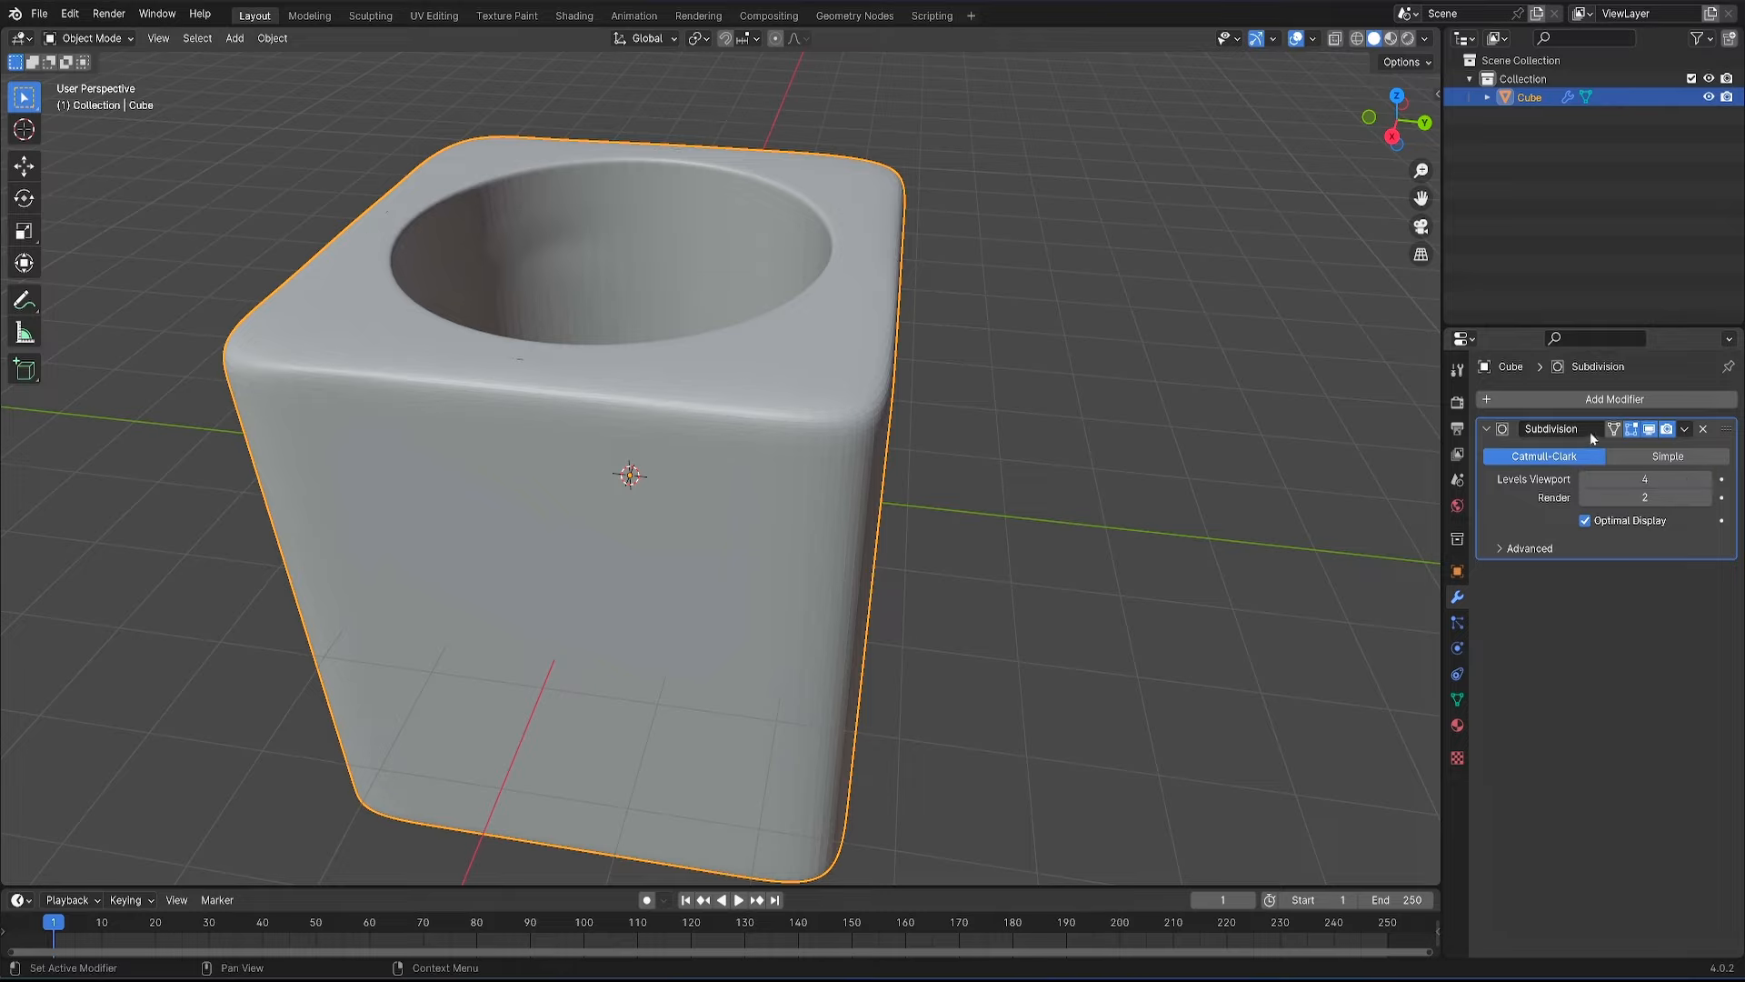
pyautogui.moveTo(829, 537); pyautogui.dragTo(872, 451, button='middle')
pyautogui.click(1114, 376)
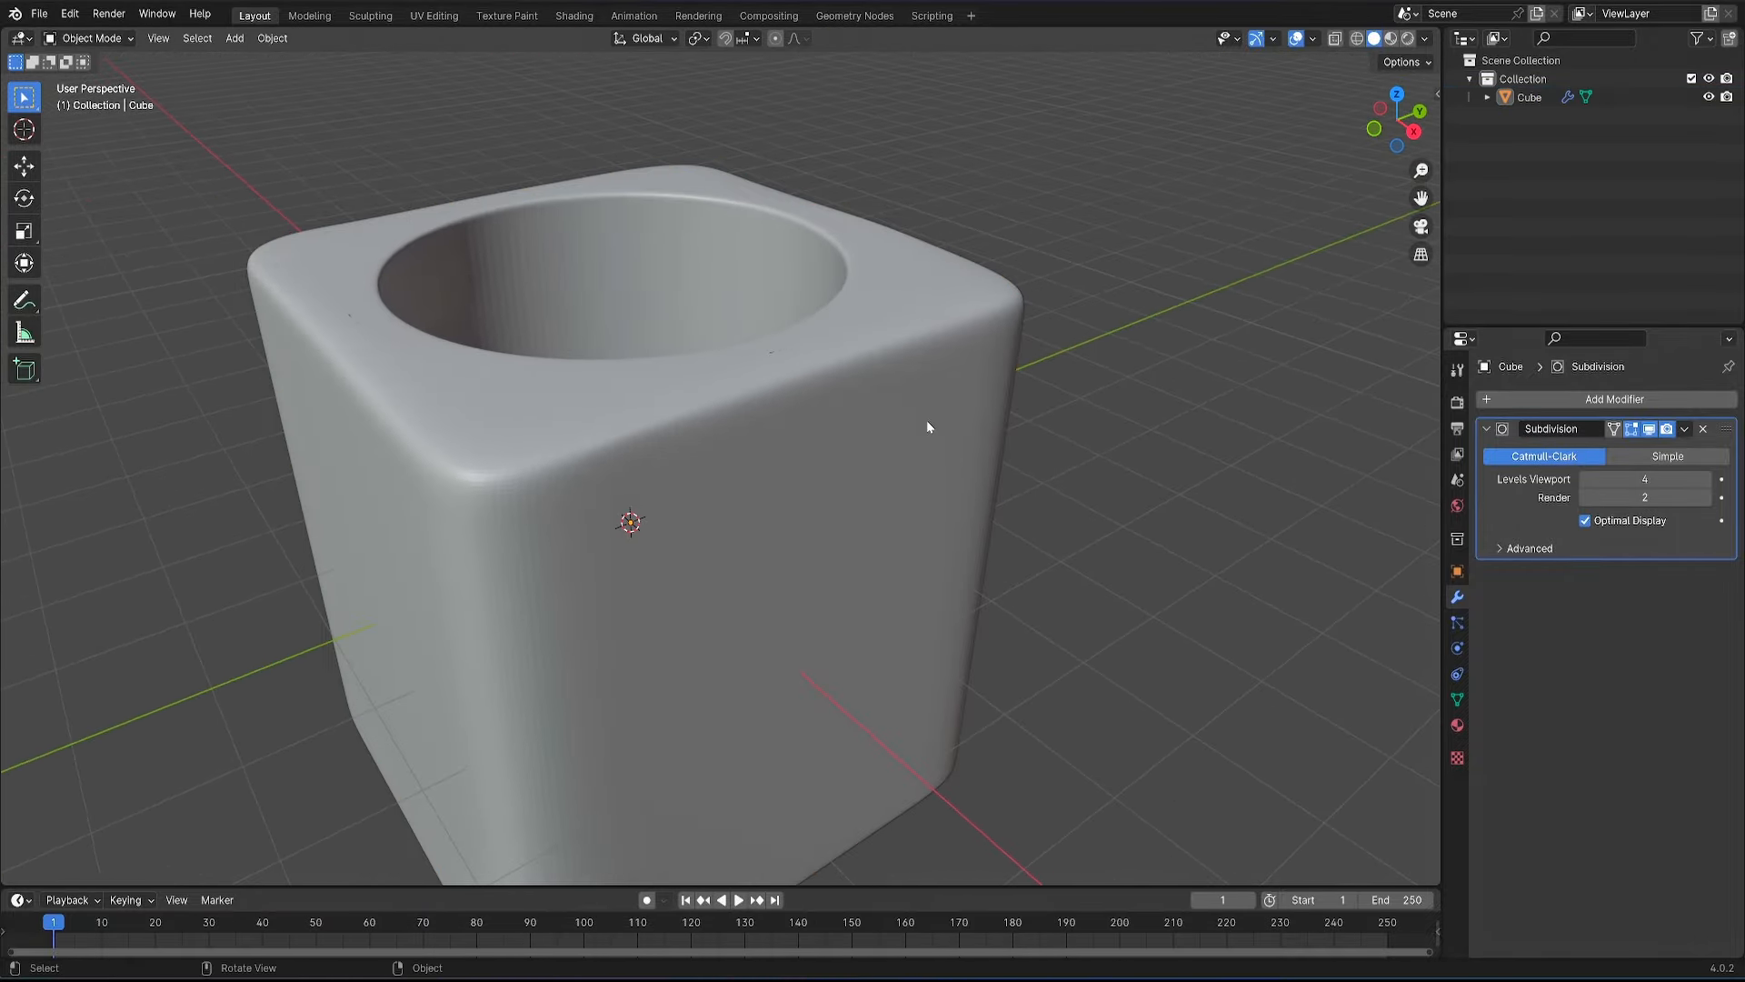